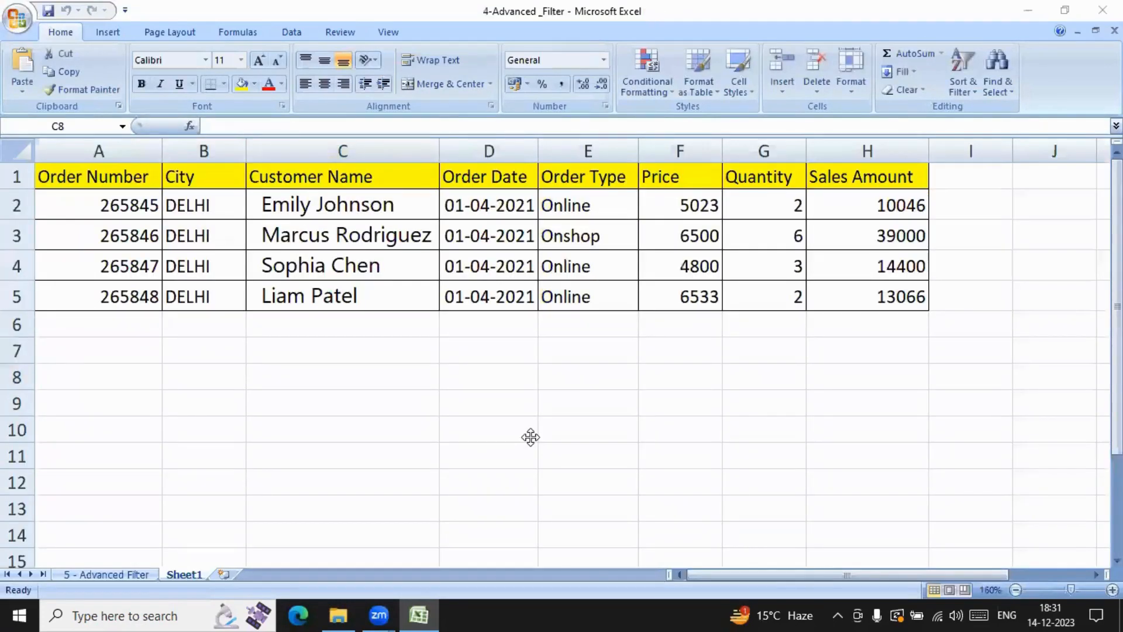
Step: Show the 5 - Advanced Filter sheet and fit its Price column to the contents
left_click(113, 573)
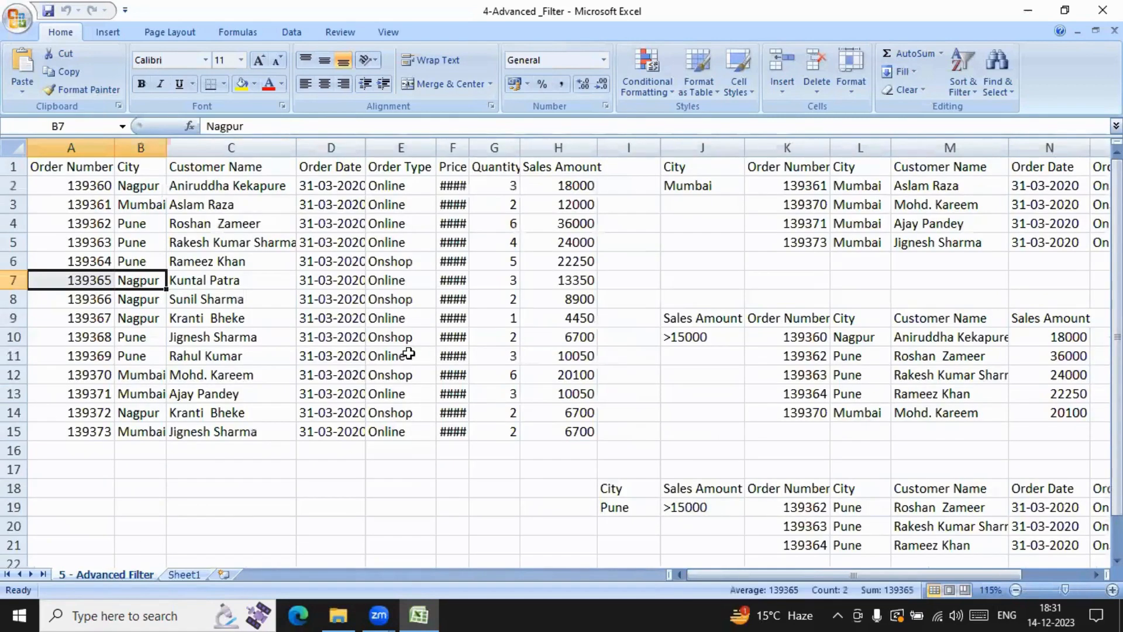
double_click(472, 152)
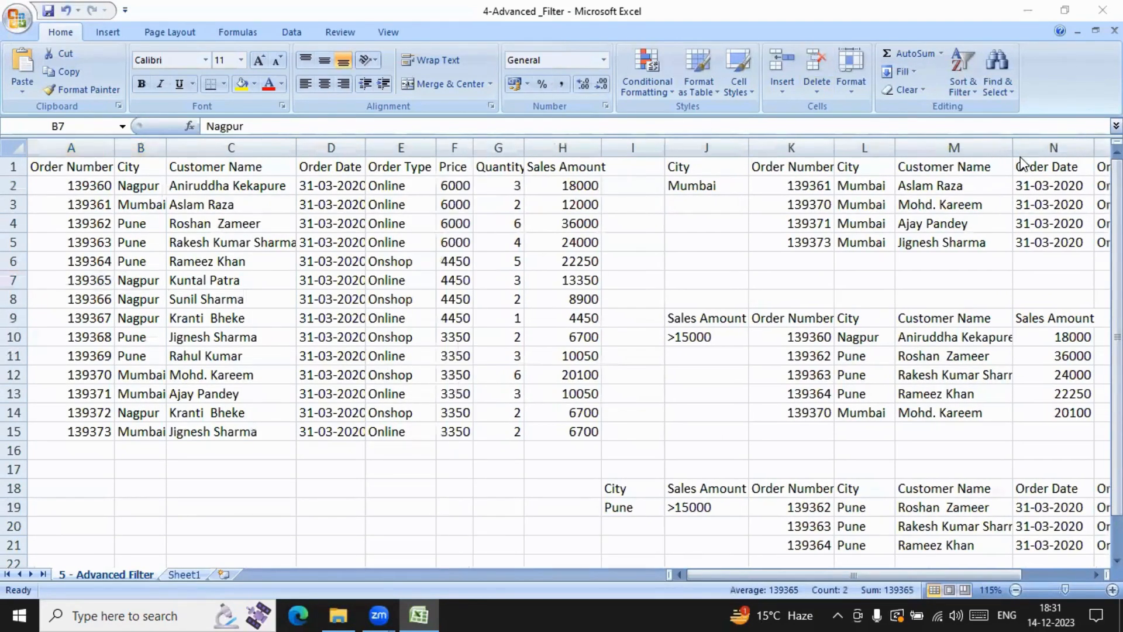
Step: Minimize the current workbook and open the 3-Filter workbook from the A.EXLS folder
left_click(1033, 12)
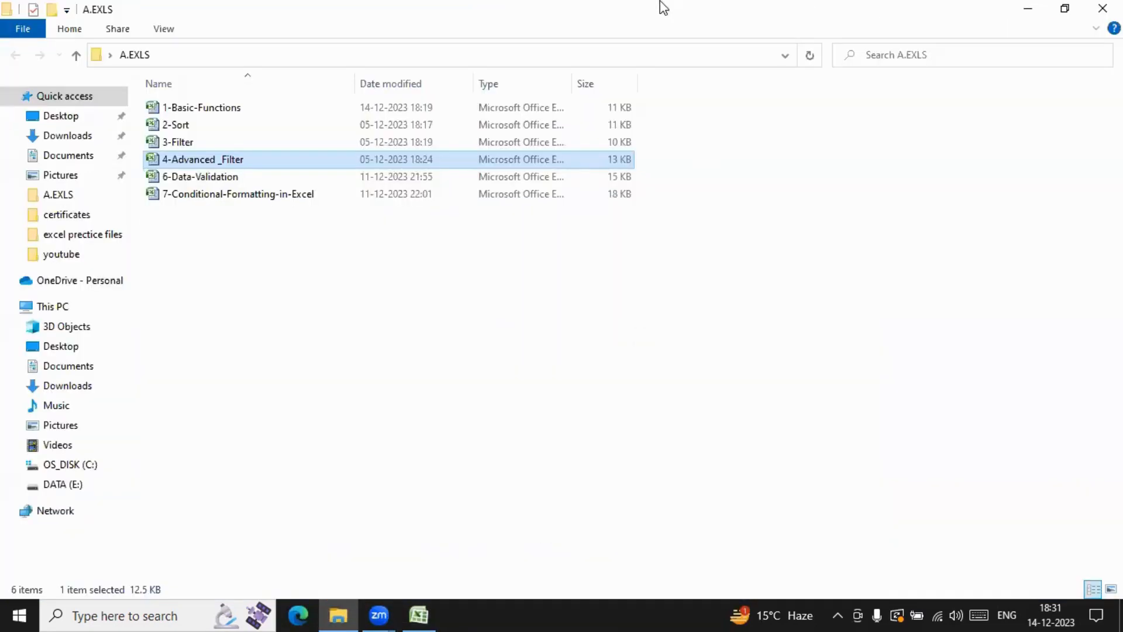
left_click(194, 142)
double_click(194, 141)
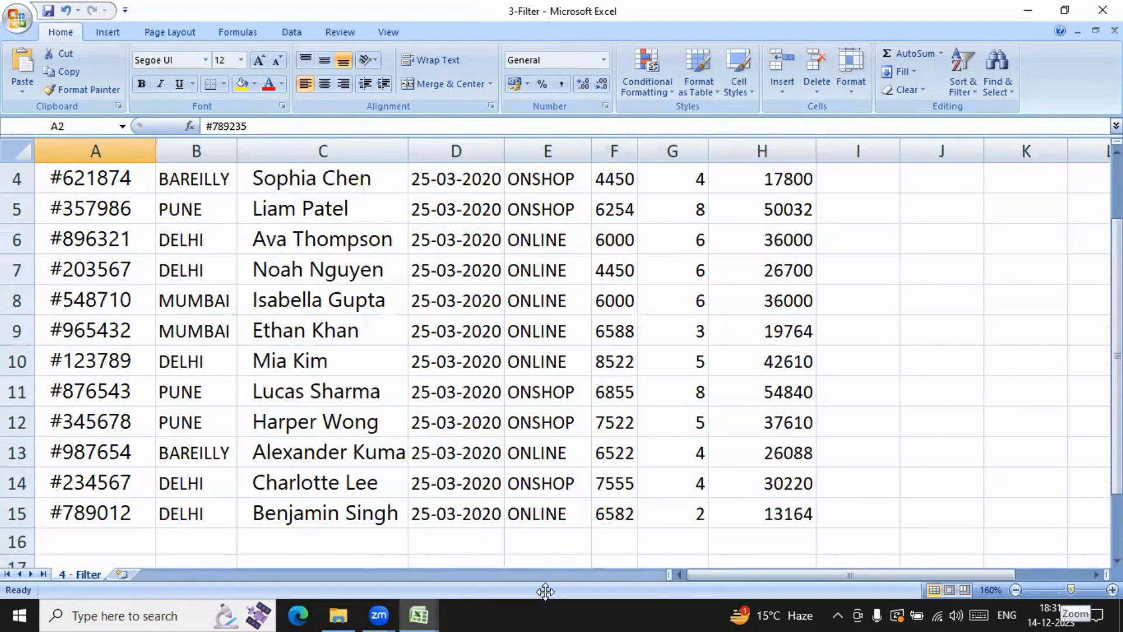
Step: Fit the Order date, Order type and Sales amount columns of the order table to their contents
left_click_drag(1070, 590, 1064, 590)
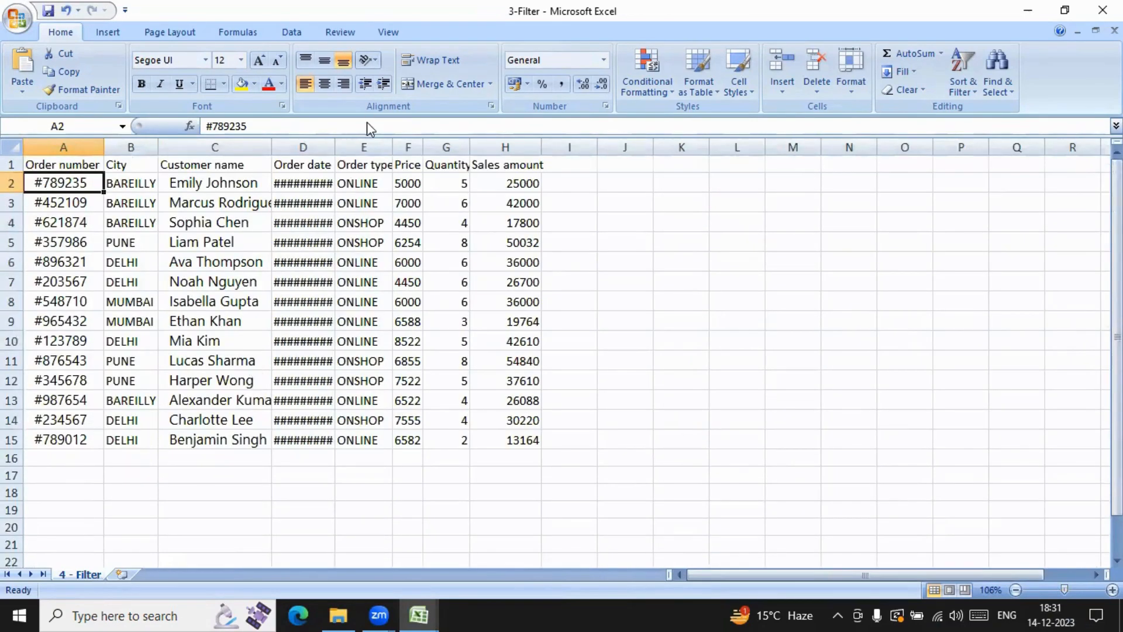
double_click(334, 143)
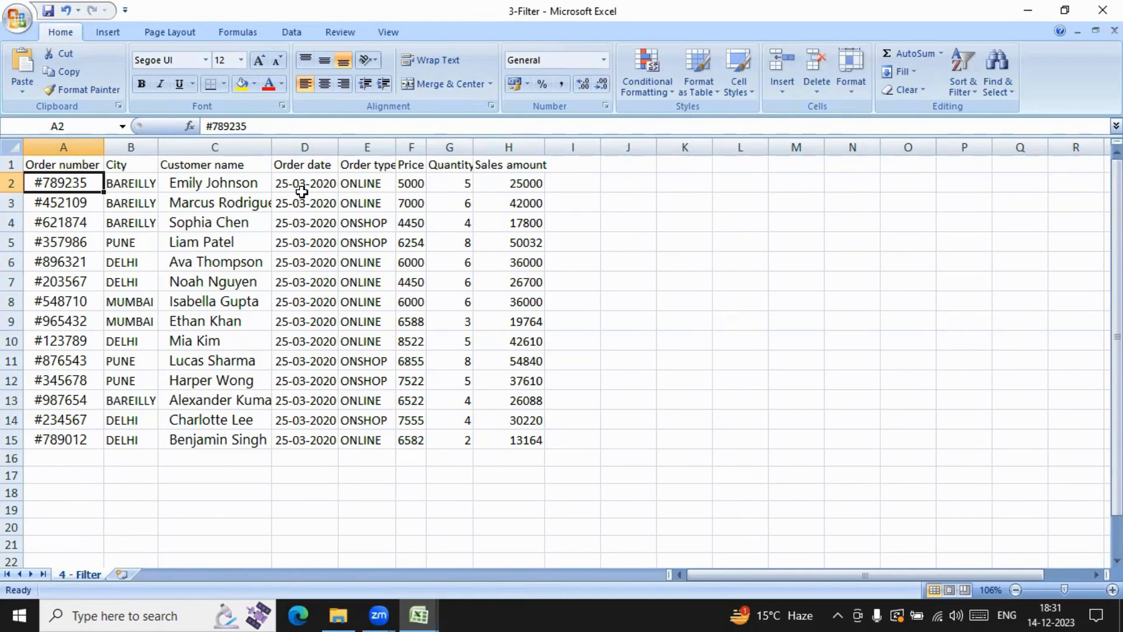
double_click(396, 147)
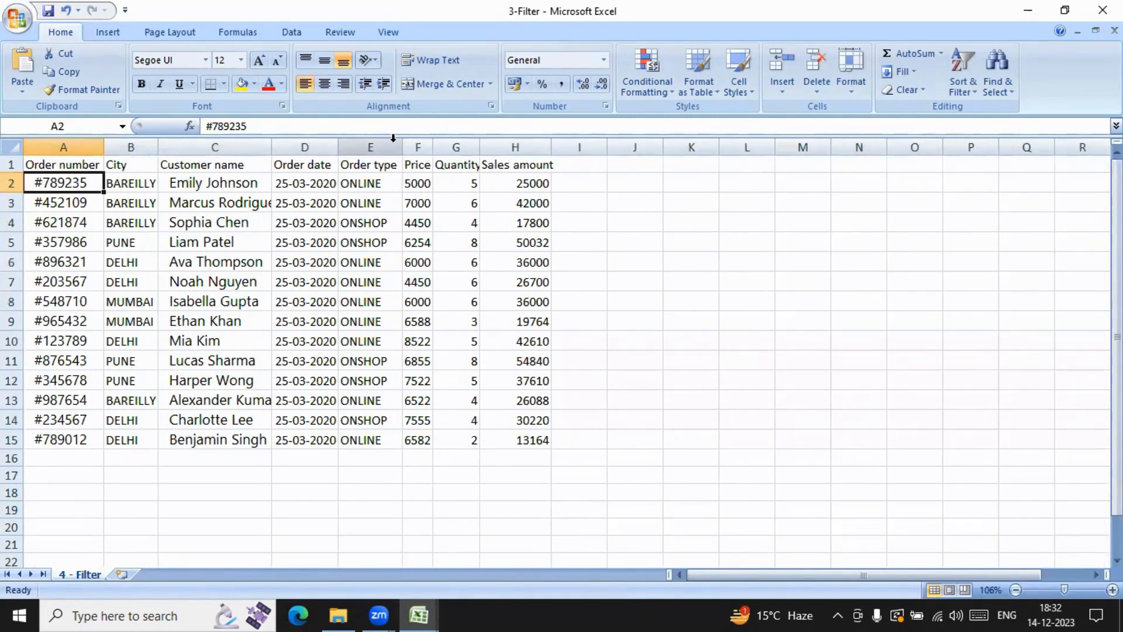
double_click(551, 146)
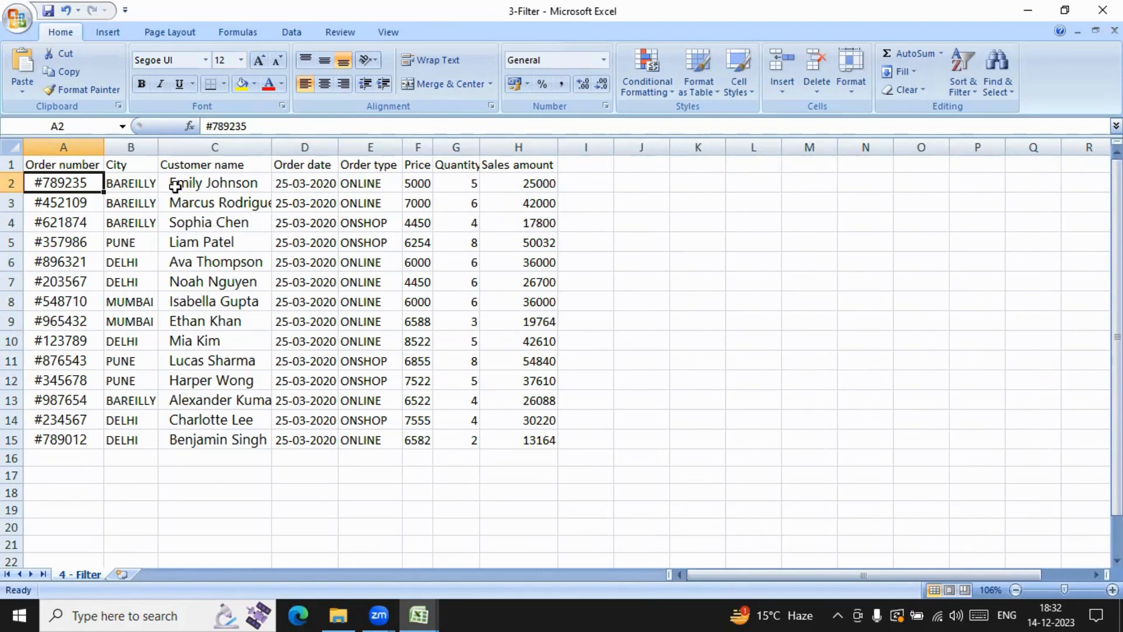
Step: Locate the Advanced filter command and highlight the order table A1:H15 for review
left_click(706, 182)
left_click(706, 206)
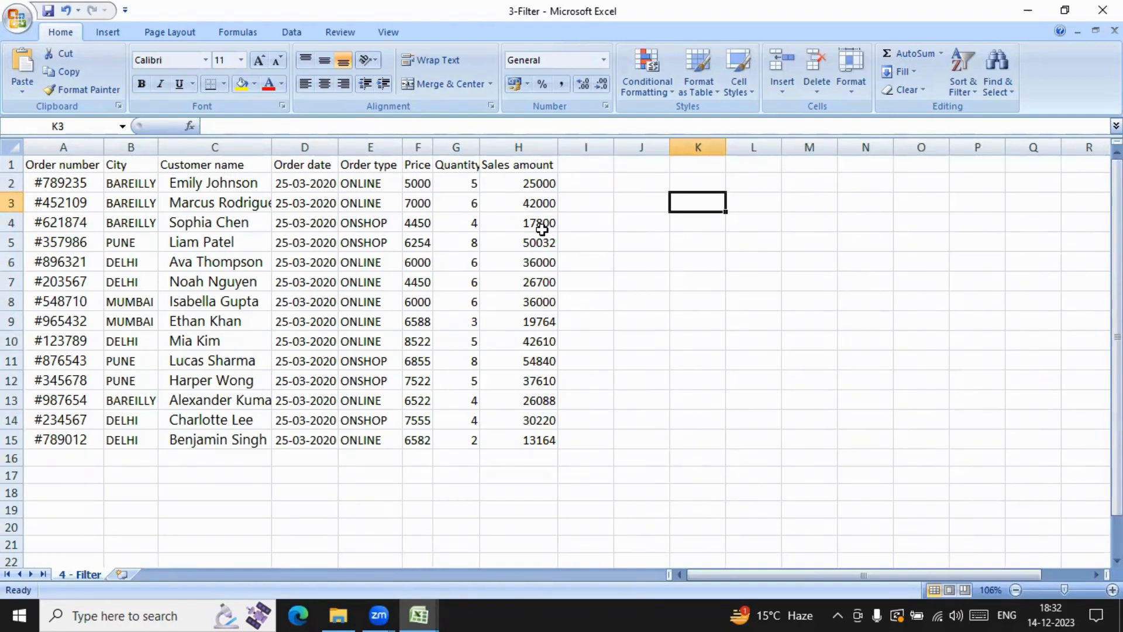
left_click(293, 34)
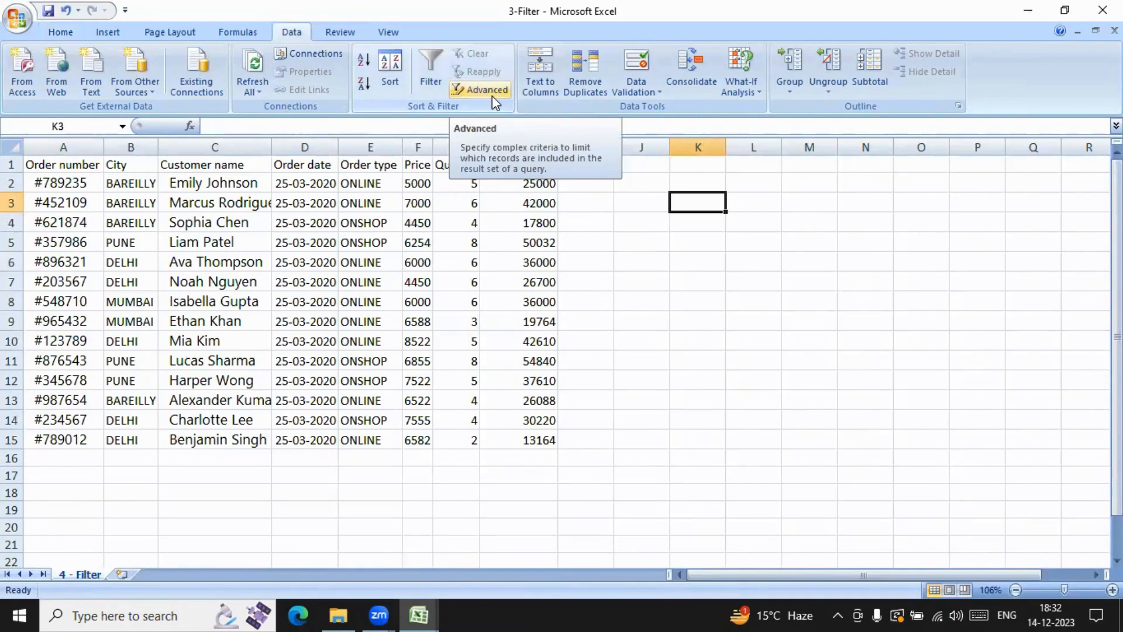
left_click(490, 239)
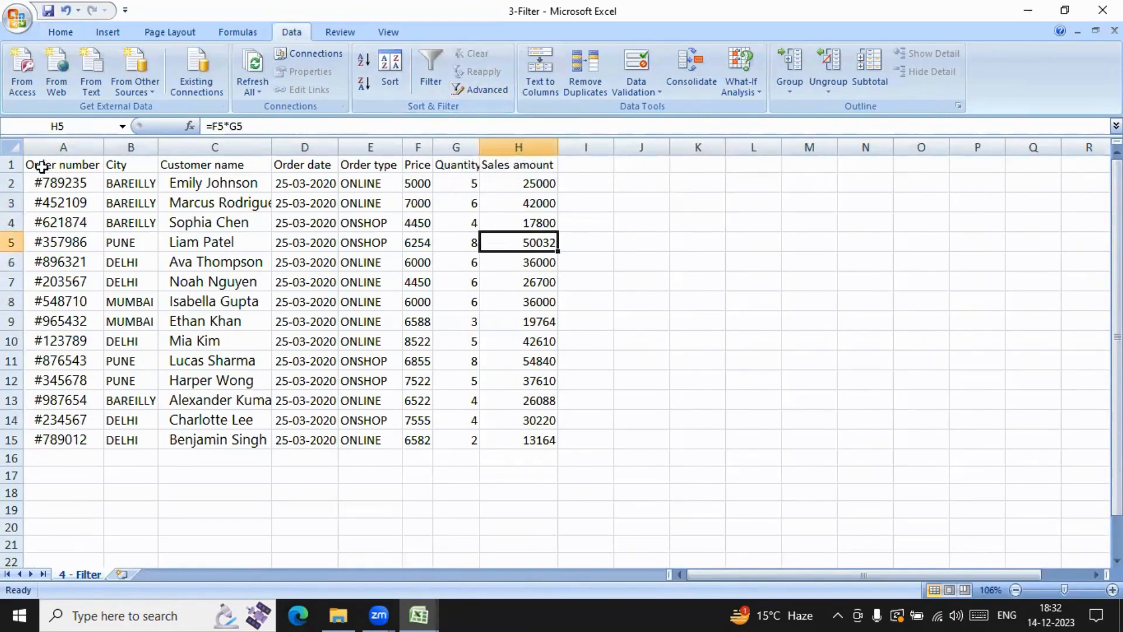
left_click_drag(32, 166, 514, 434)
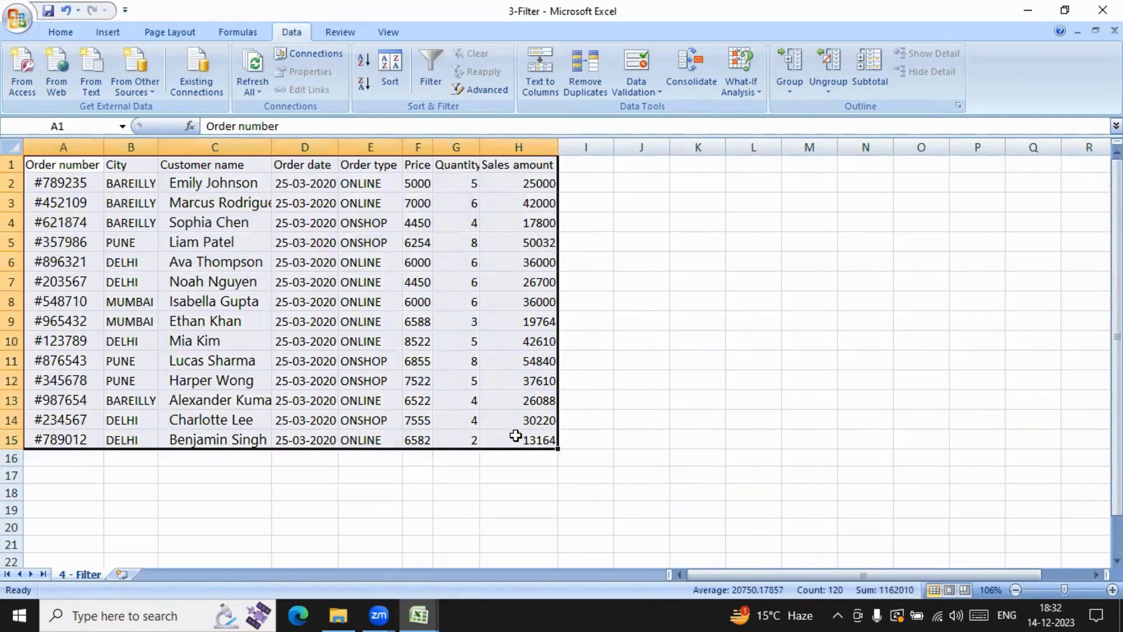
left_click(616, 264)
Step: Copy the City header with its first entry, BAREILLY, to K1:K2 as the filter criteria
left_click_drag(127, 170, 130, 184)
key("ctrl+c")
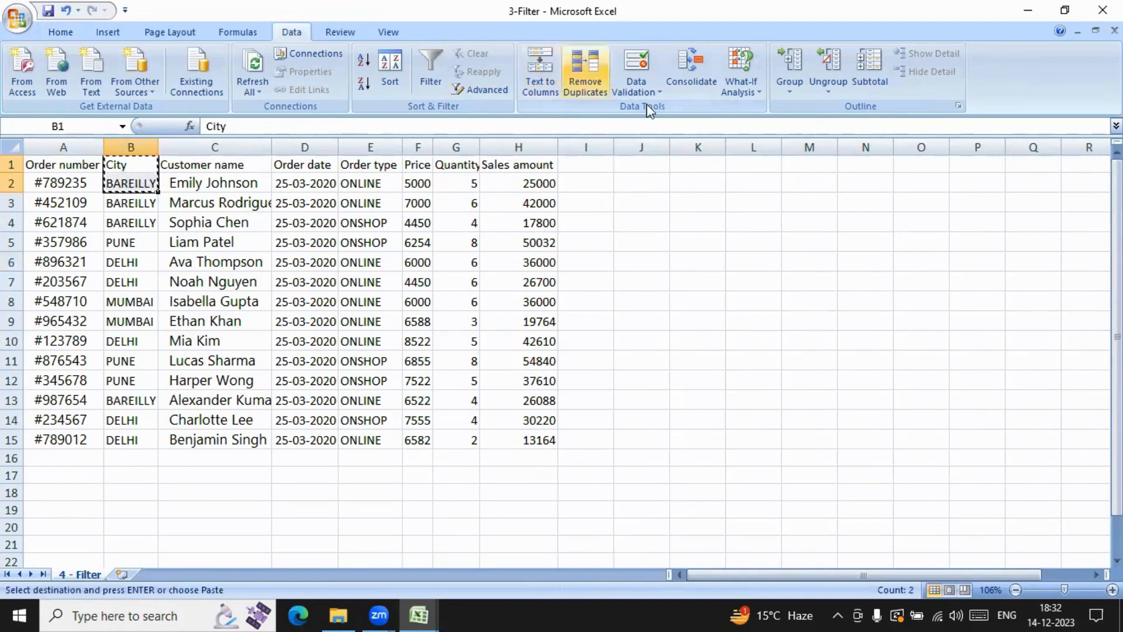
left_click(693, 164)
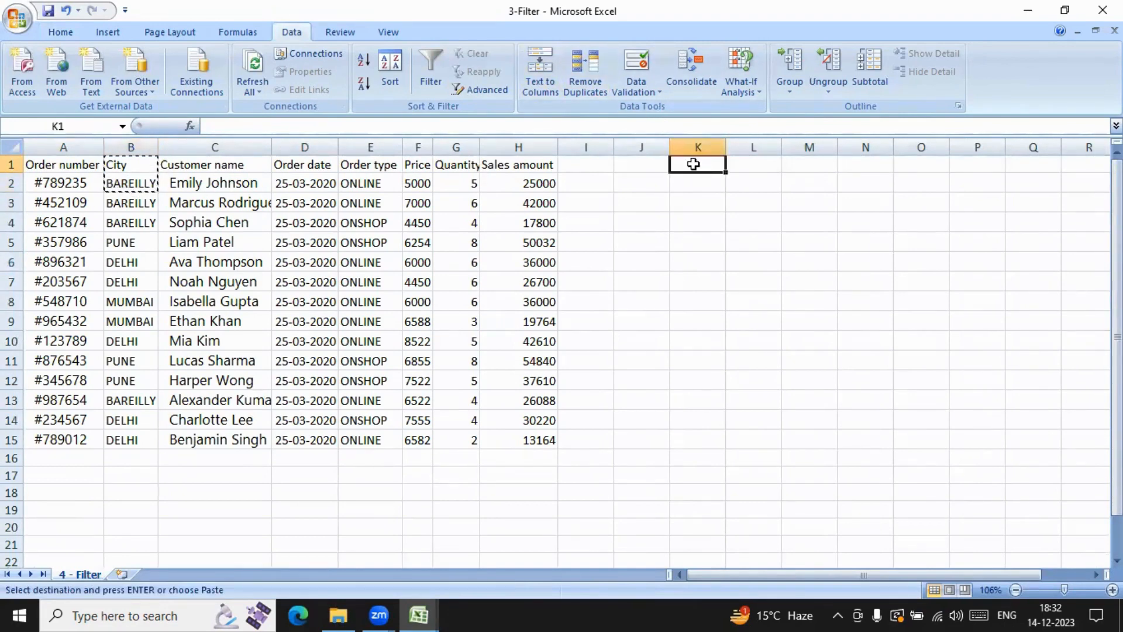
key("ctrl+v")
left_click(682, 242)
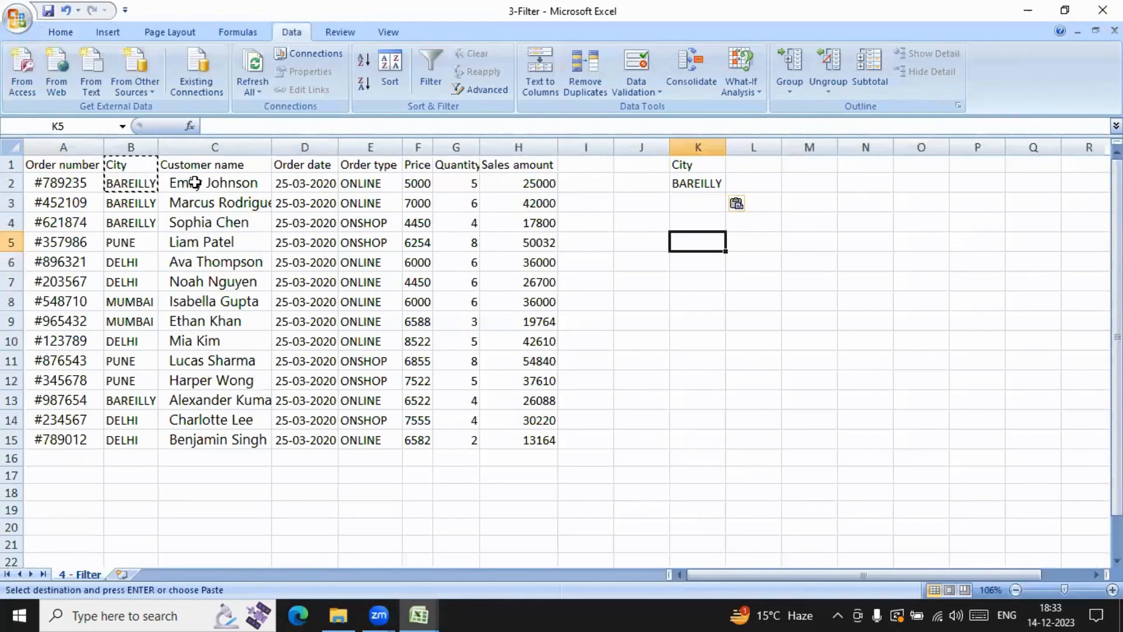
left_click(197, 241)
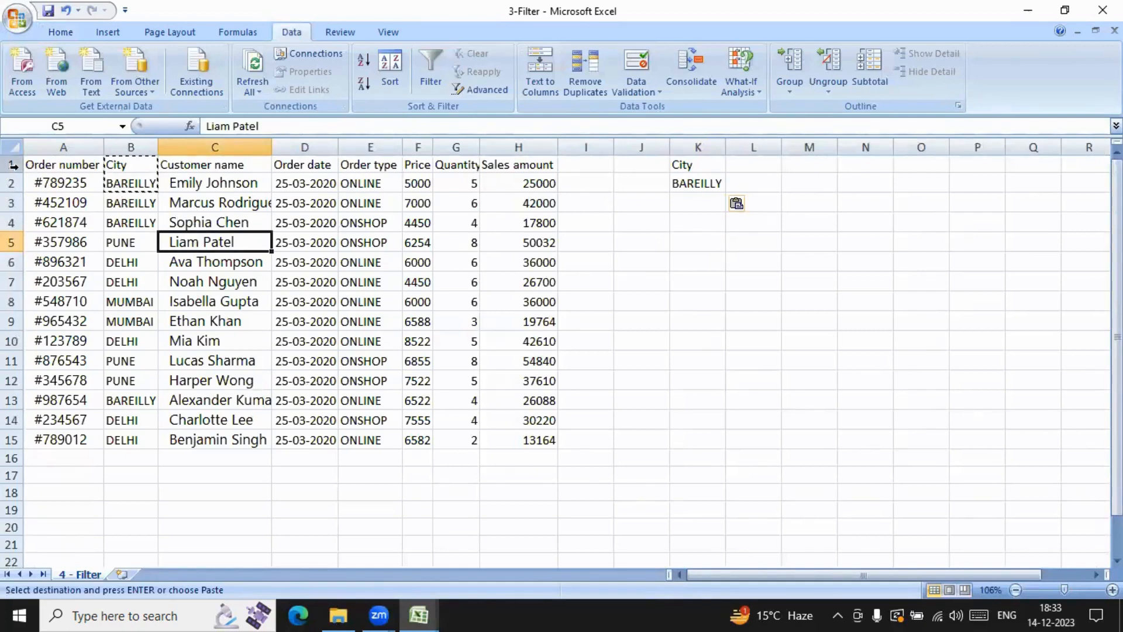
key("Escape")
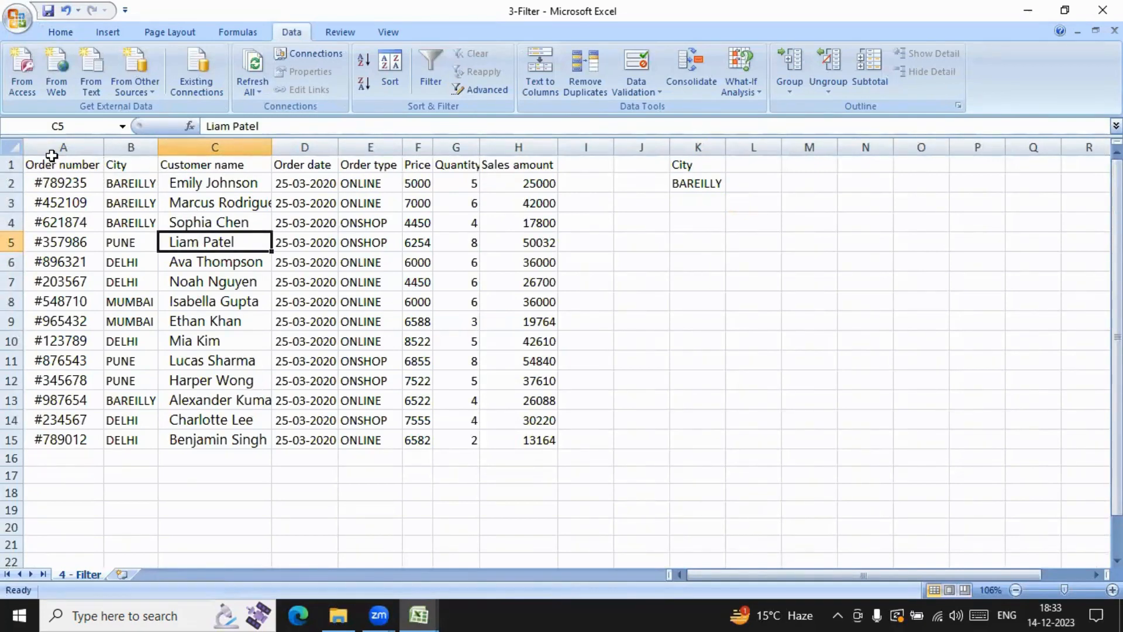
Step: Run an Advanced Filter on A1:H15 with criteria range K1:K2, copying the results to another location starting at M1
left_click_drag(42, 167, 507, 439)
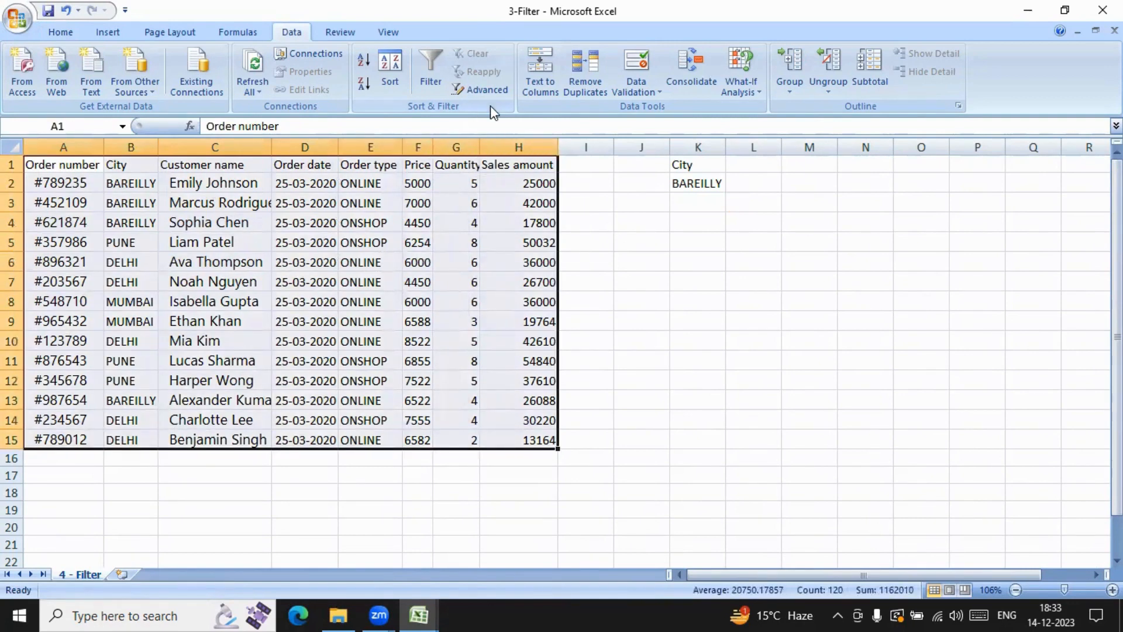
left_click(489, 90)
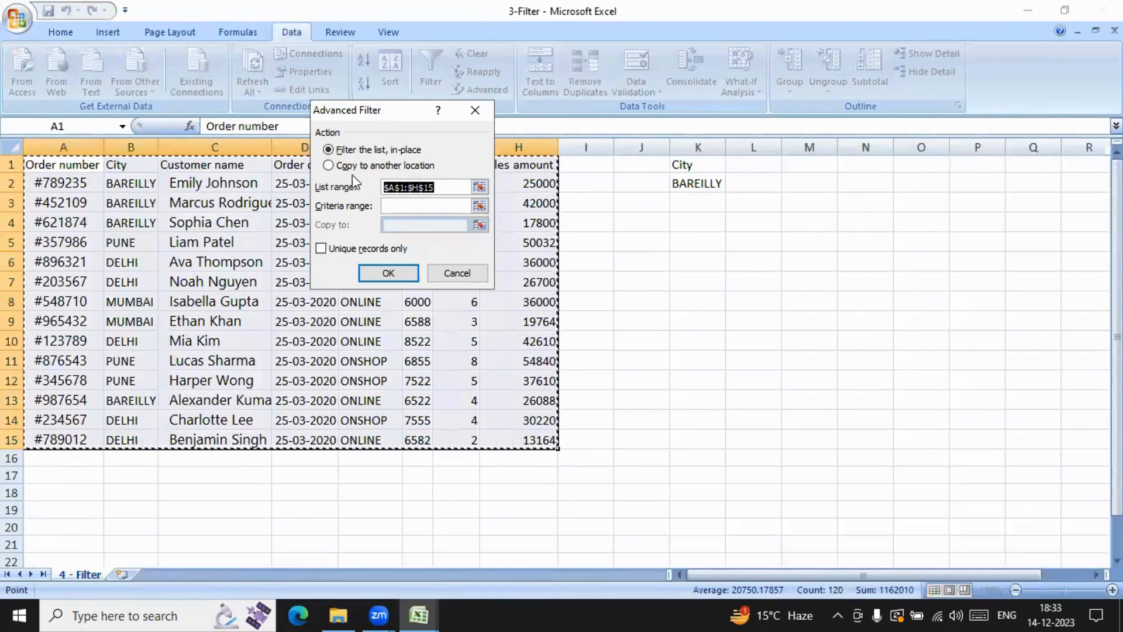
left_click(329, 166)
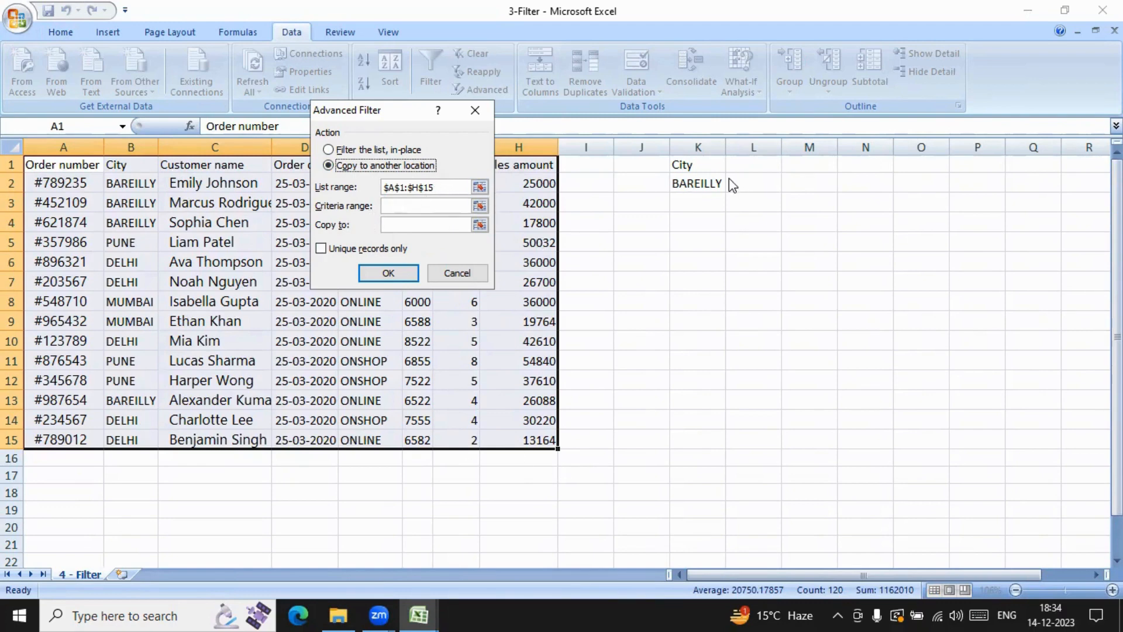
left_click(434, 206)
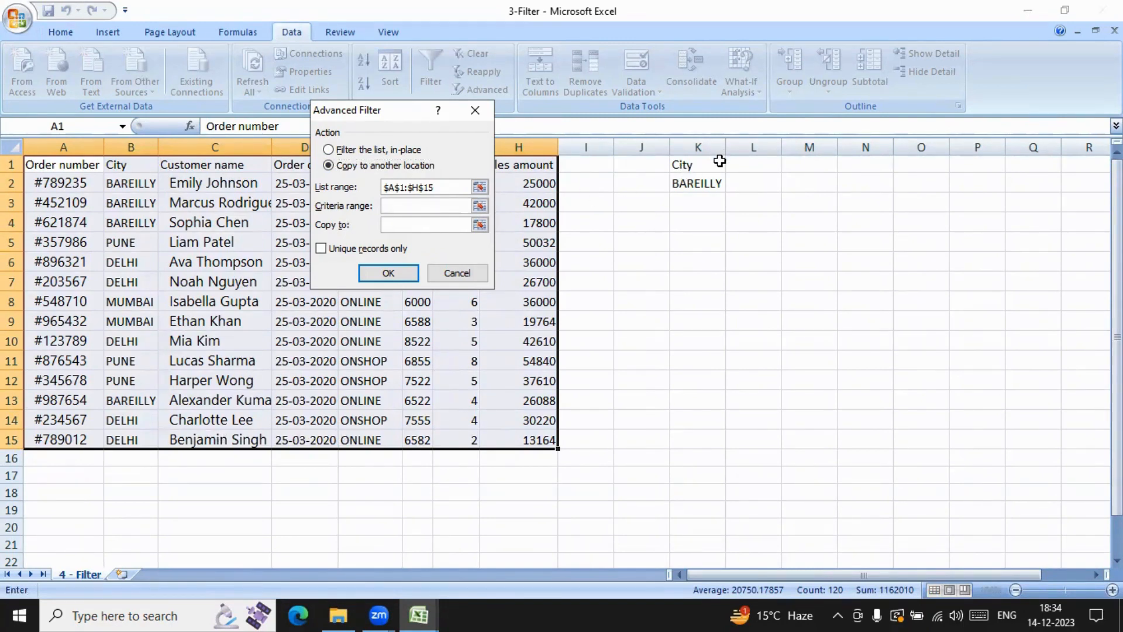
left_click_drag(707, 162, 705, 183)
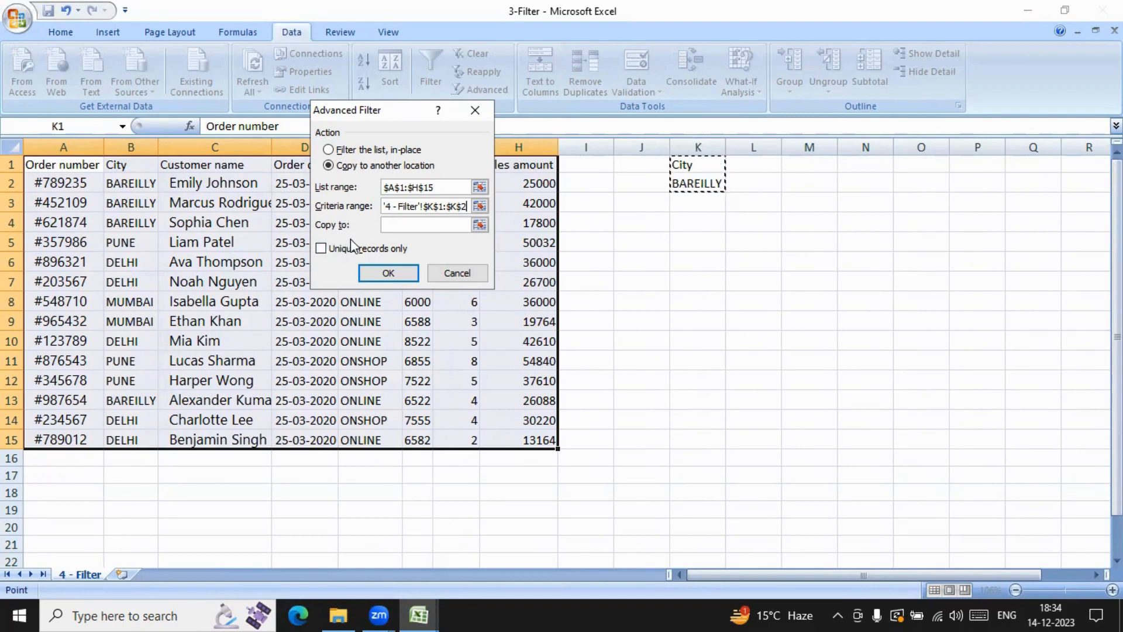
left_click(394, 226)
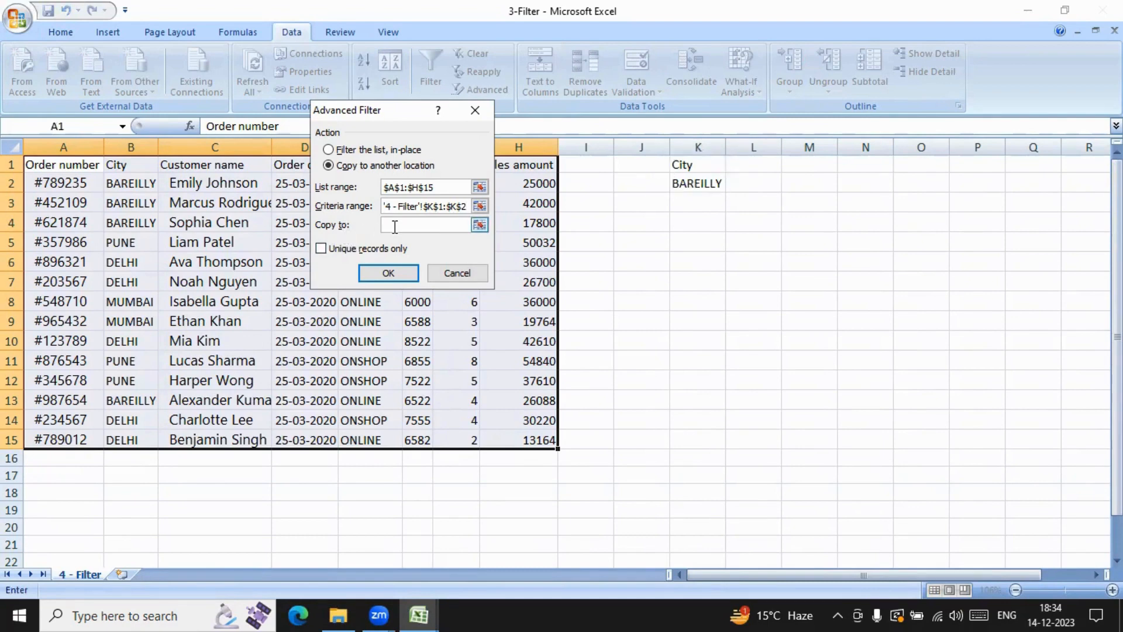
left_click(789, 166)
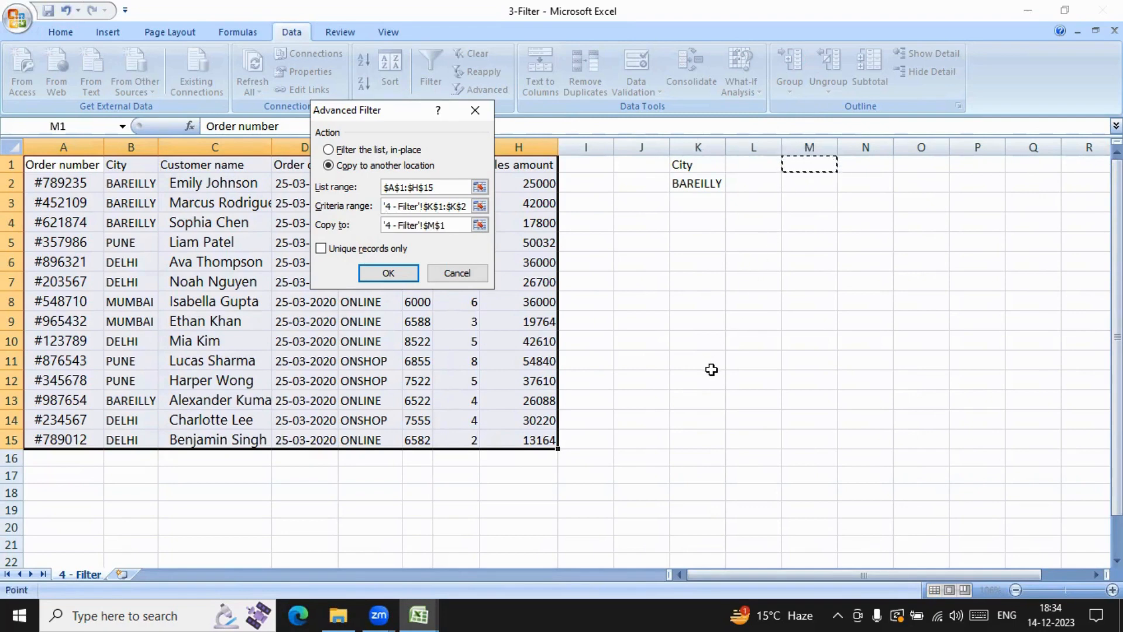
left_click(397, 276)
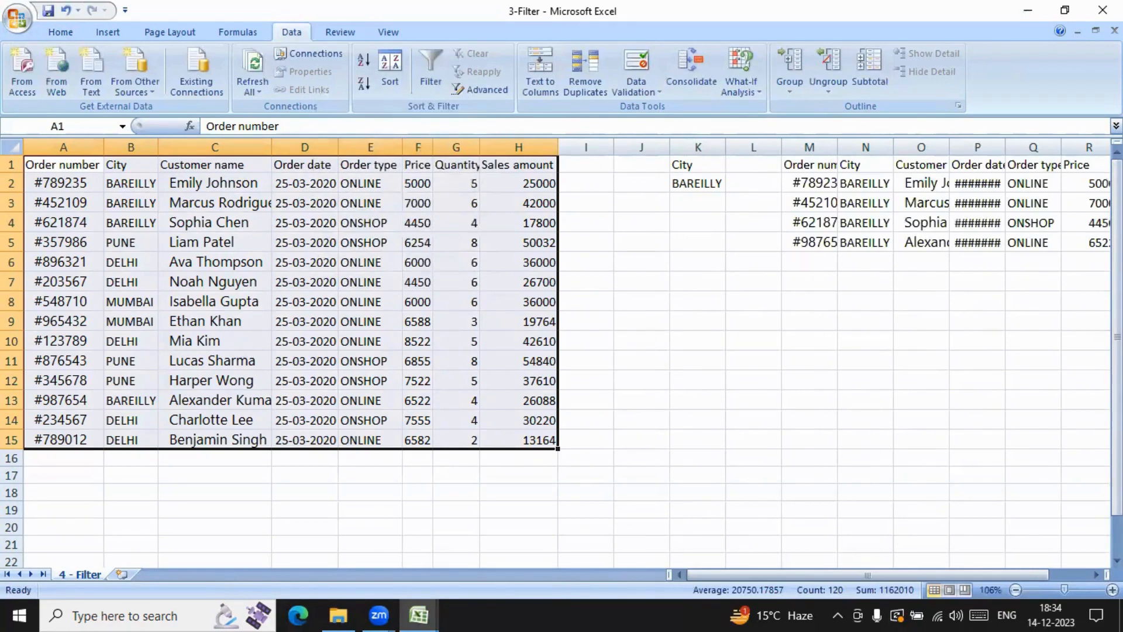
Step: Fit the Order date and Order number columns of the extracted results to their contents
left_click_drag(900, 575, 965, 575)
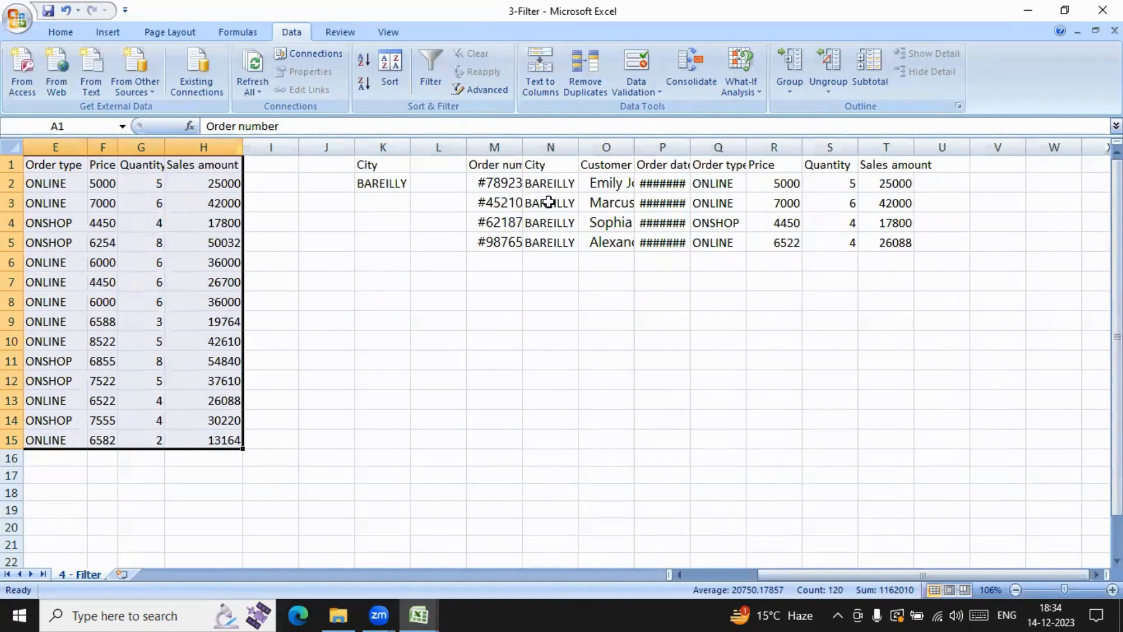
double_click(692, 151)
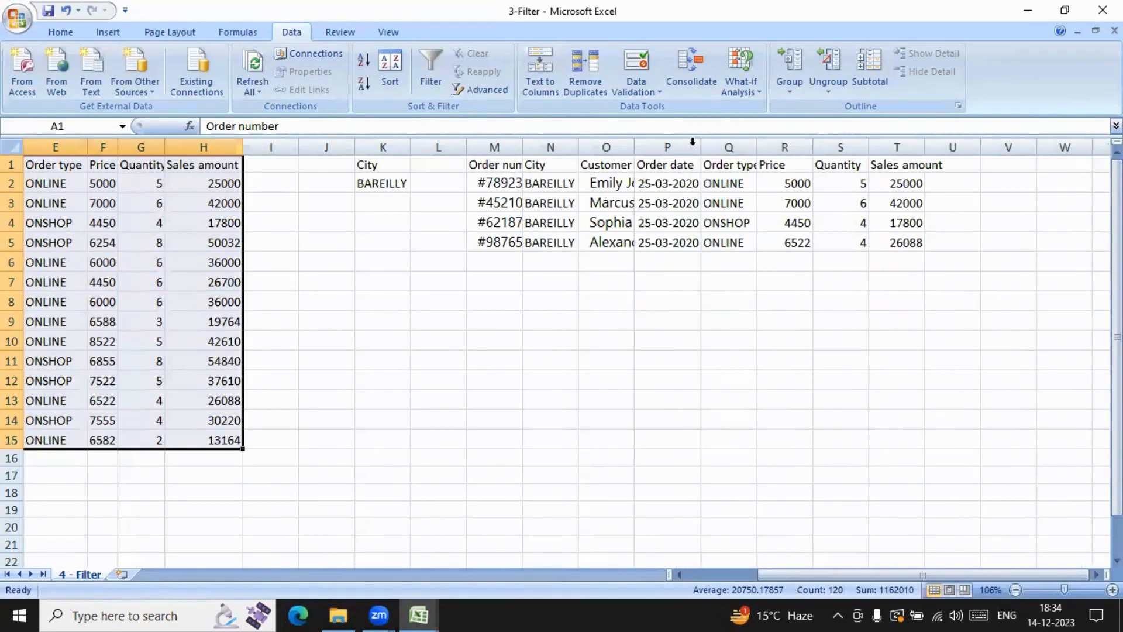
double_click(522, 151)
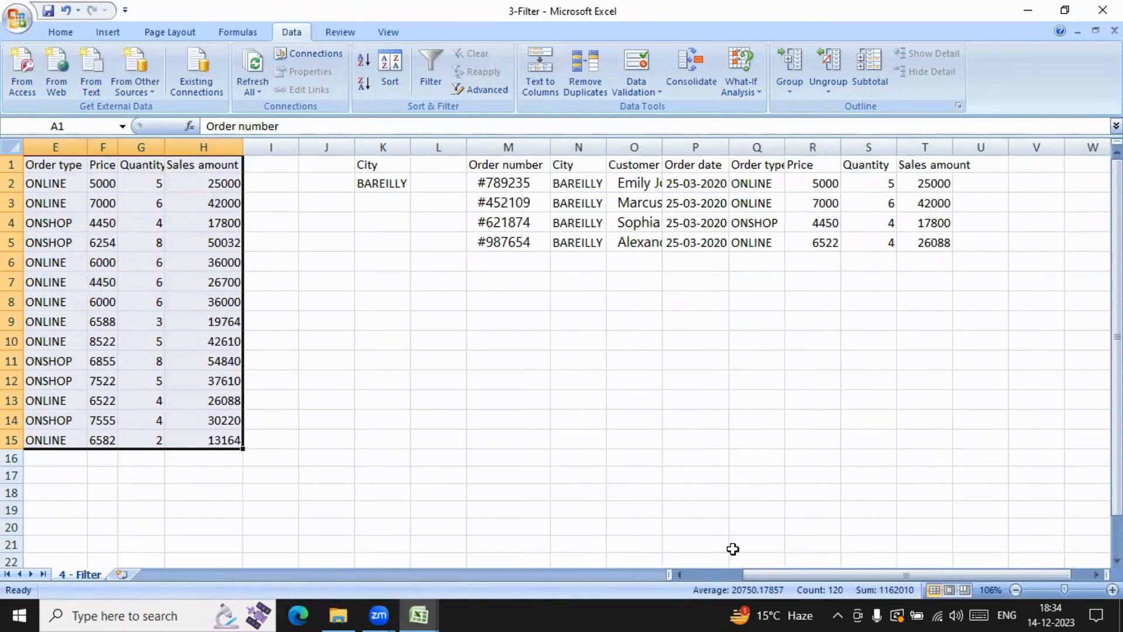
Step: Replace the city criterion in K2 with DELHI copied from the table's City column
left_click_drag(867, 575, 773, 576)
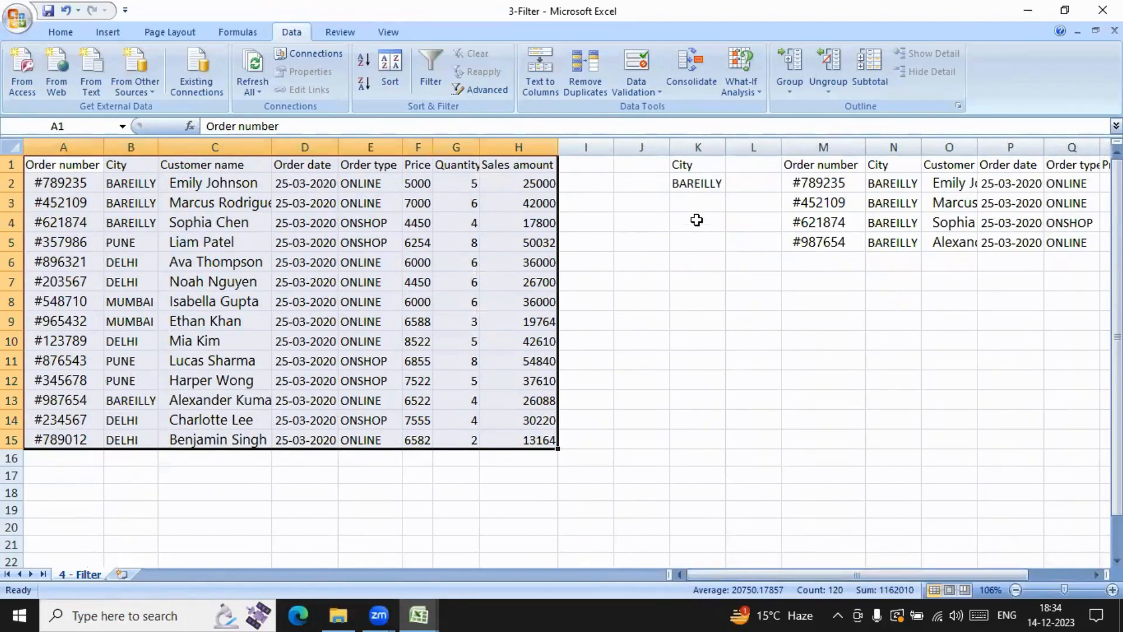
left_click(221, 287)
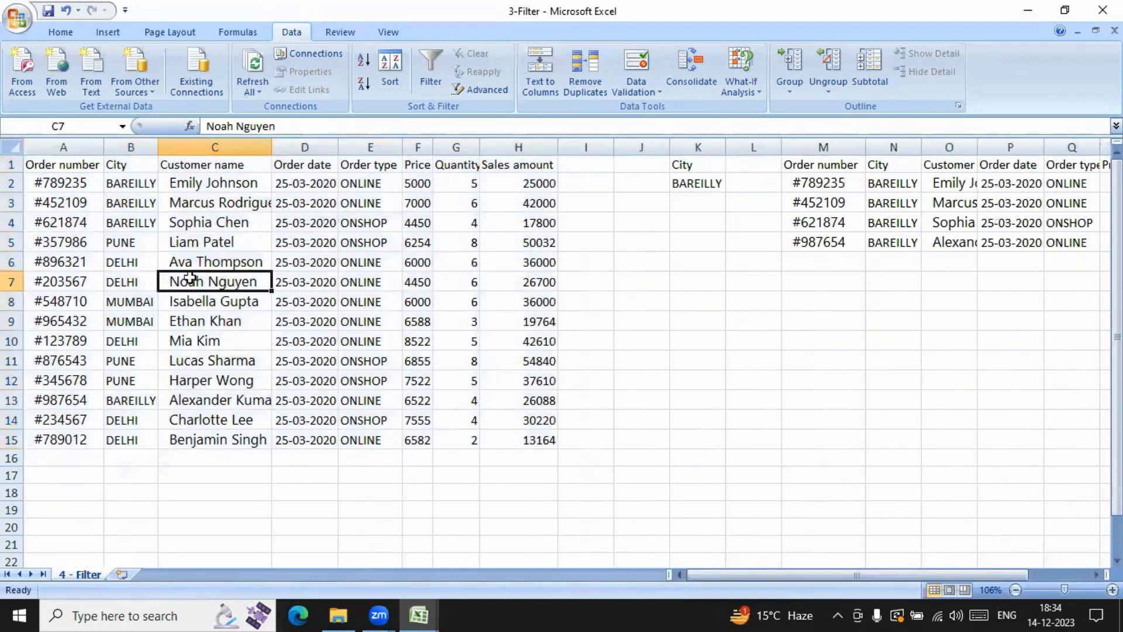
left_click(123, 265)
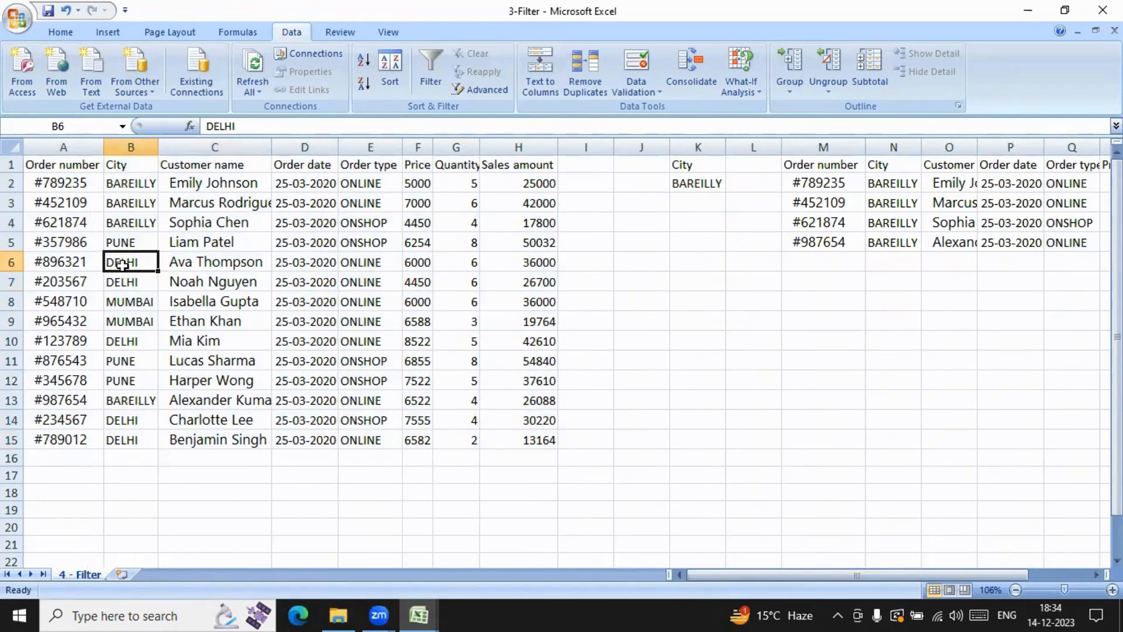
key("ctrl+c")
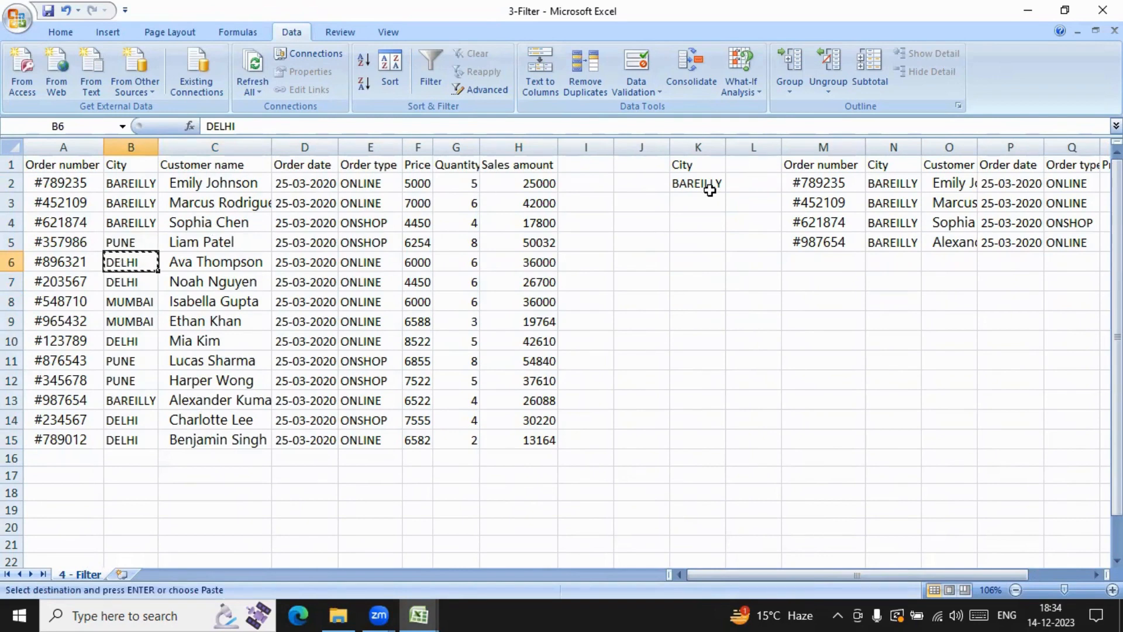
left_click(708, 184)
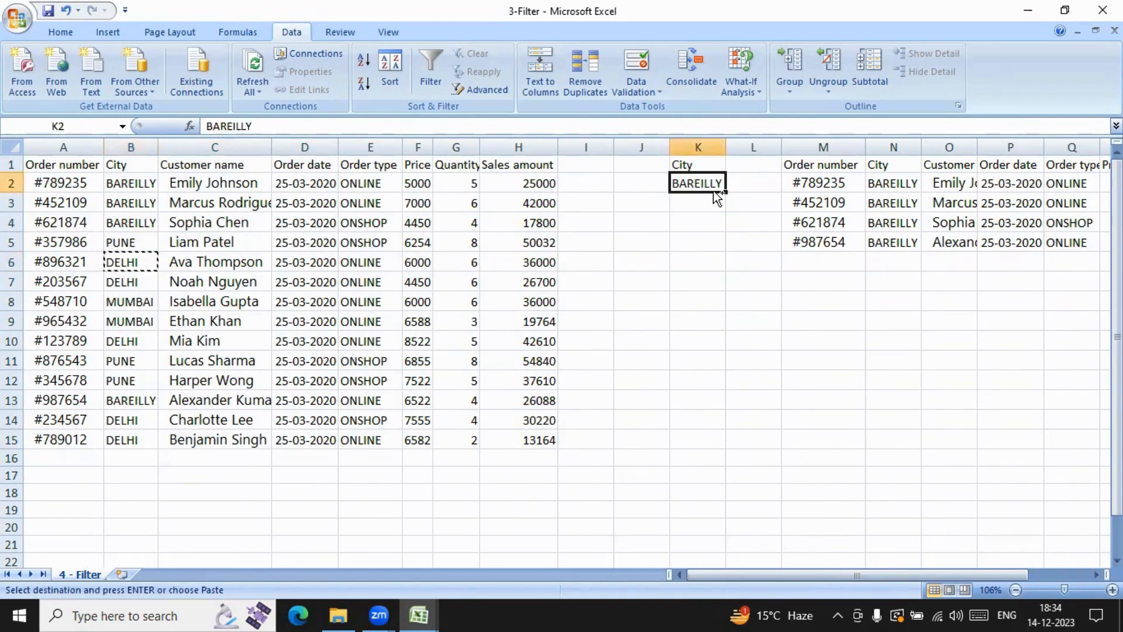
key("ctrl+v")
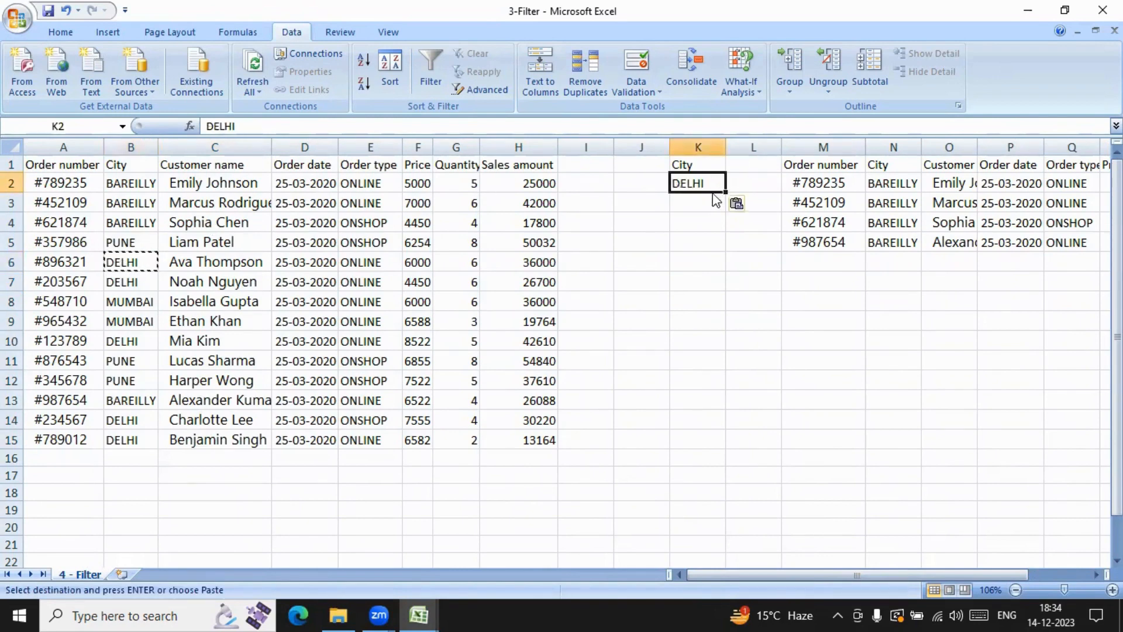
left_click(703, 223)
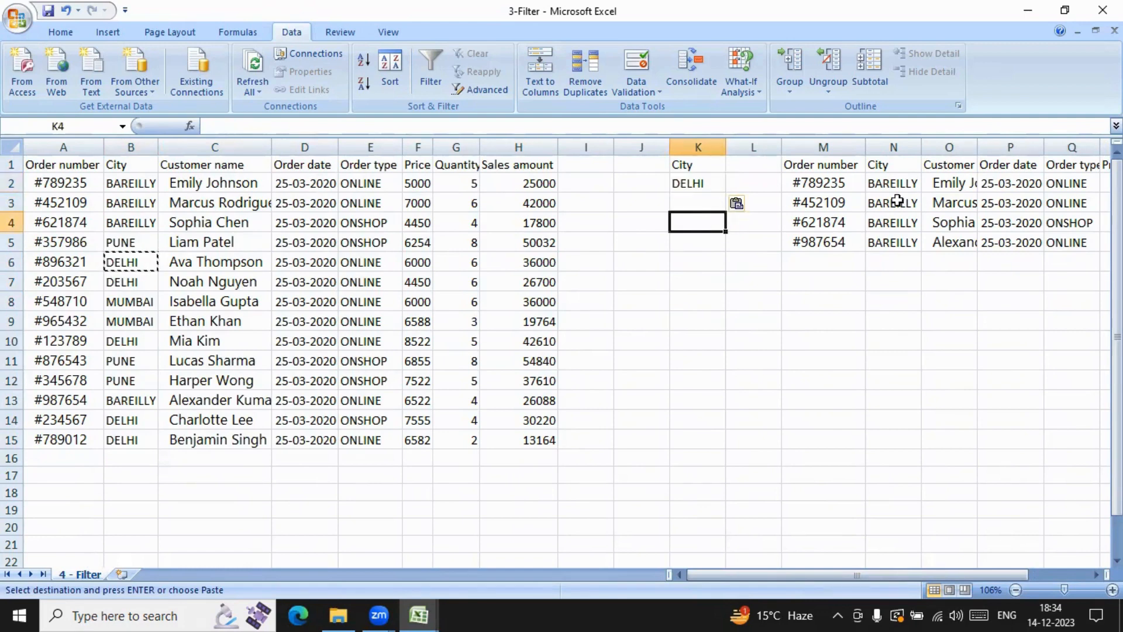
Step: Fit the extracted Customer name column to its contents and rerun the Advanced Filter for DELHI, copying the results to M1:T1
double_click(975, 150)
left_click_drag(803, 575, 858, 576)
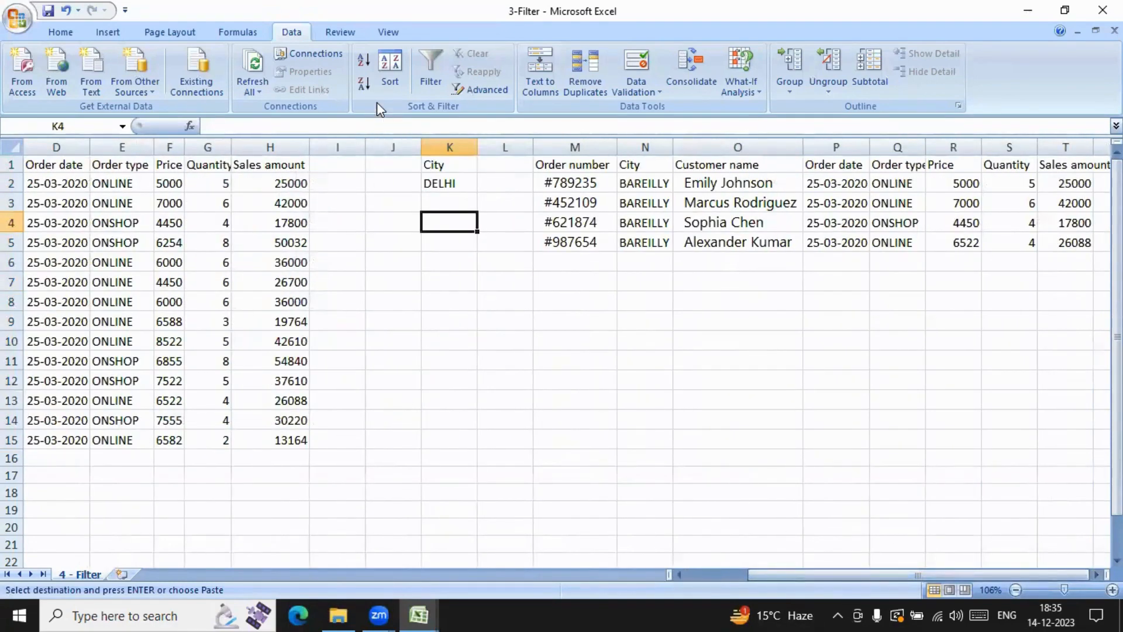
left_click(482, 90)
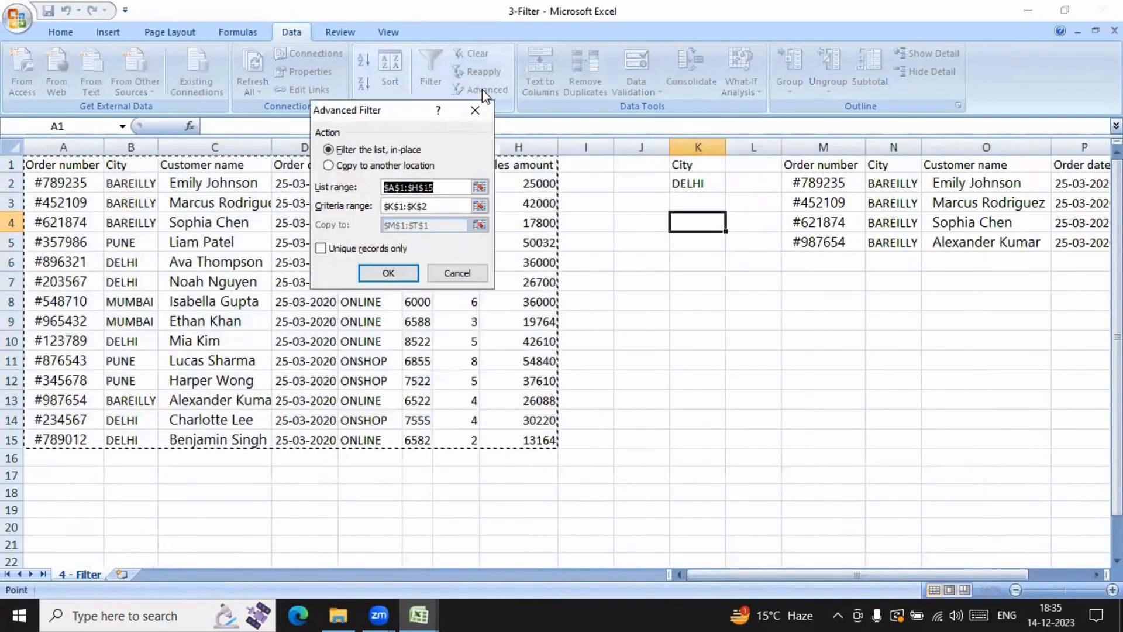
left_click(329, 165)
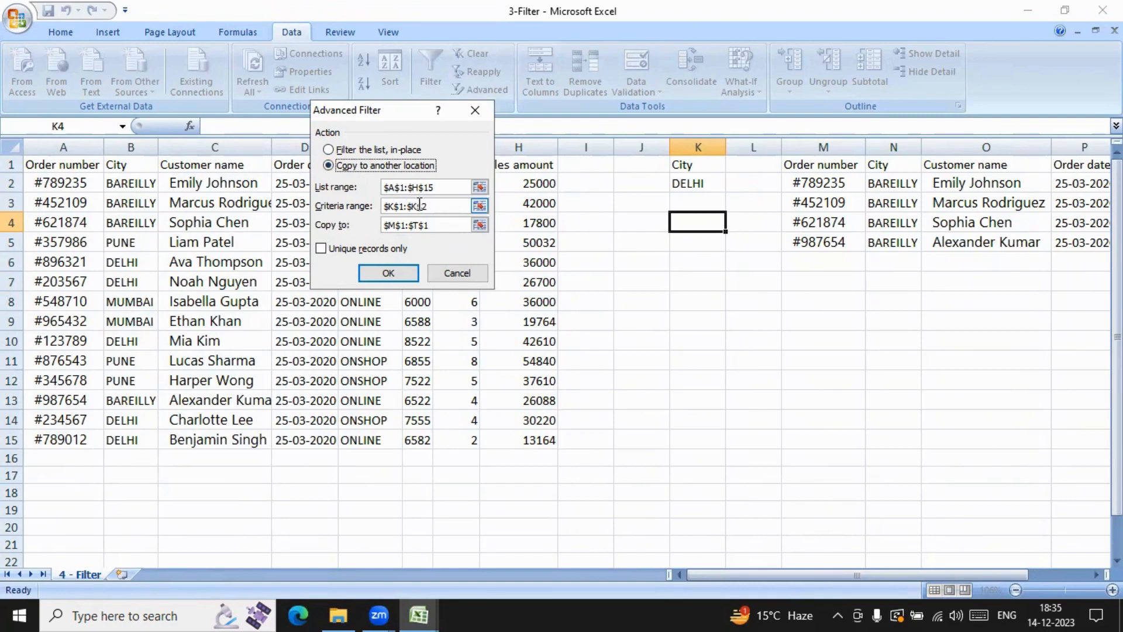
left_click(389, 273)
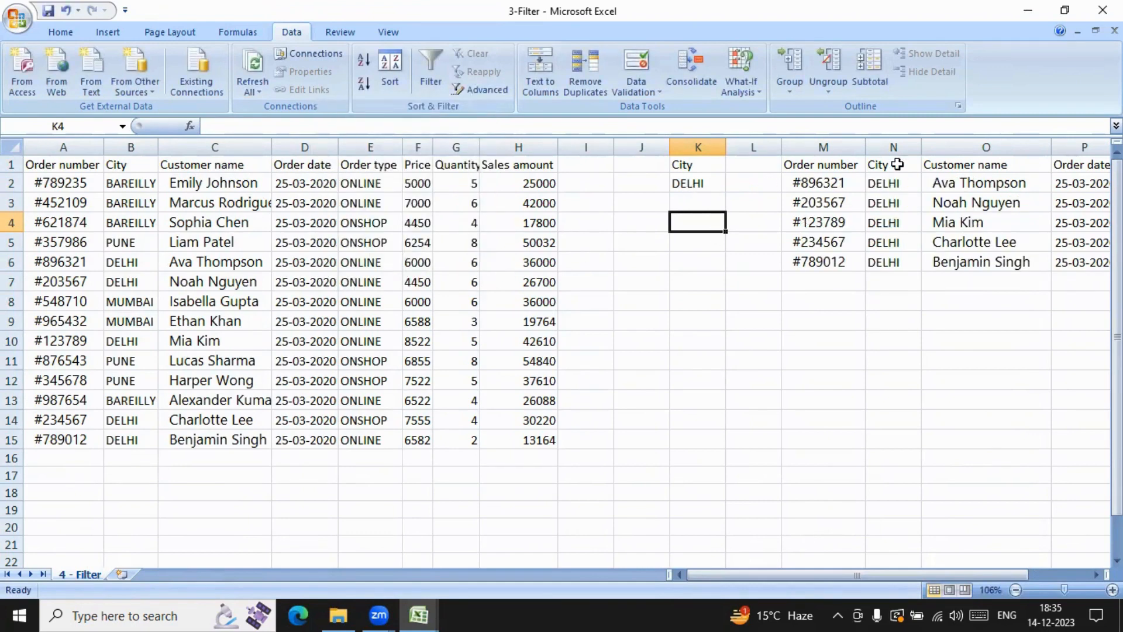
left_click_drag(812, 570, 901, 561)
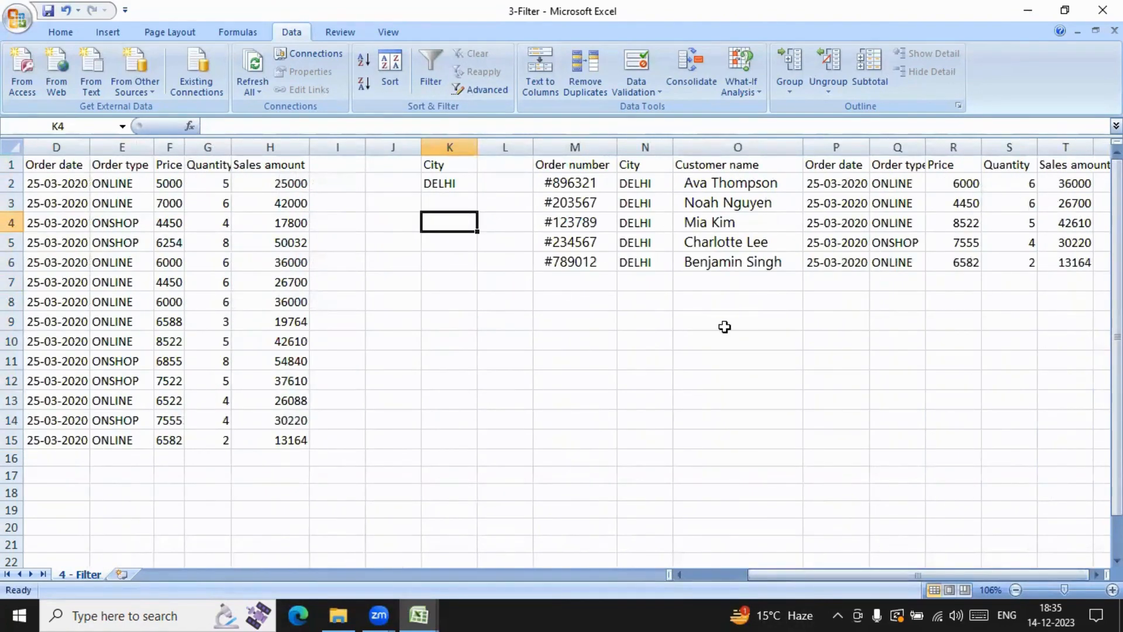
Step: Replace the city criterion in K2 with MUMBAI copied from the table's City column
left_click_drag(858, 573, 797, 573)
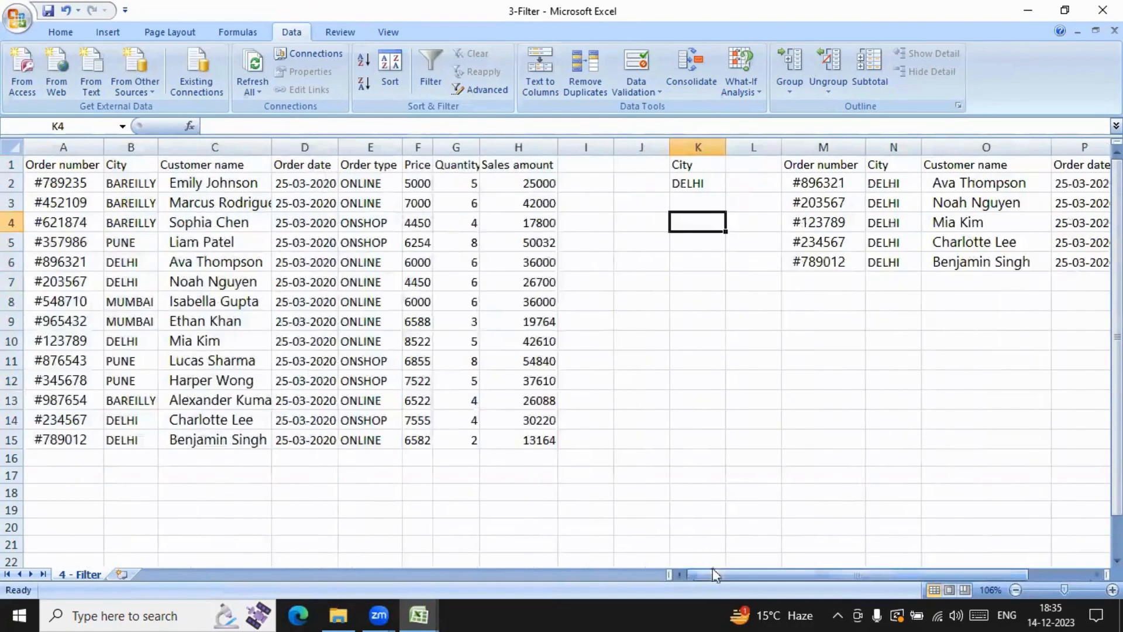
left_click(128, 304)
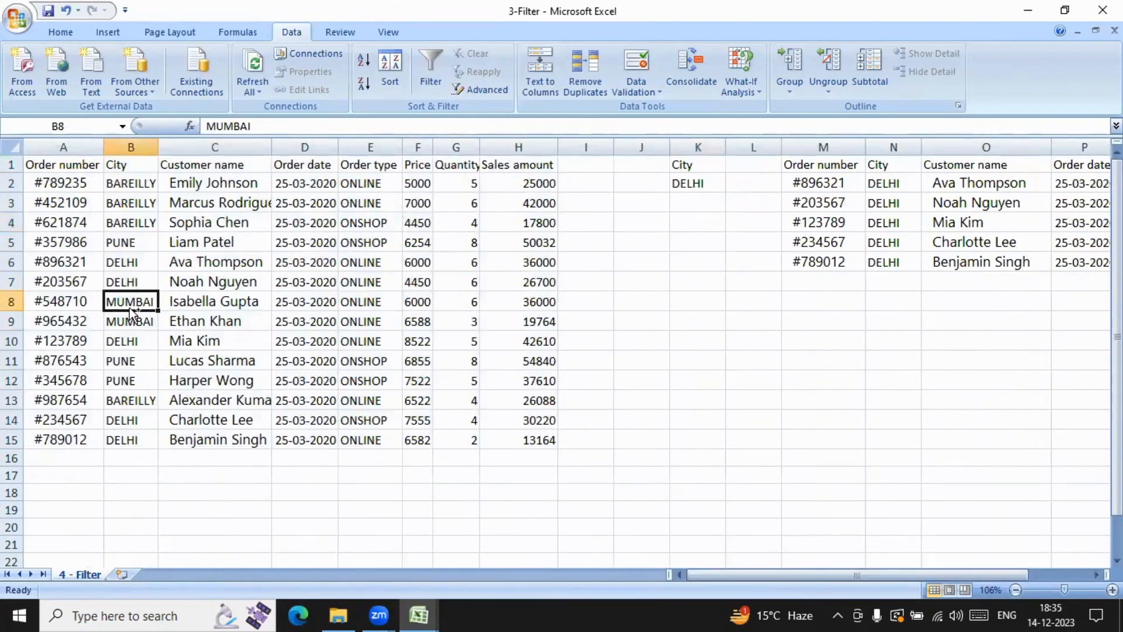
key("ctrl+c")
left_click(702, 182)
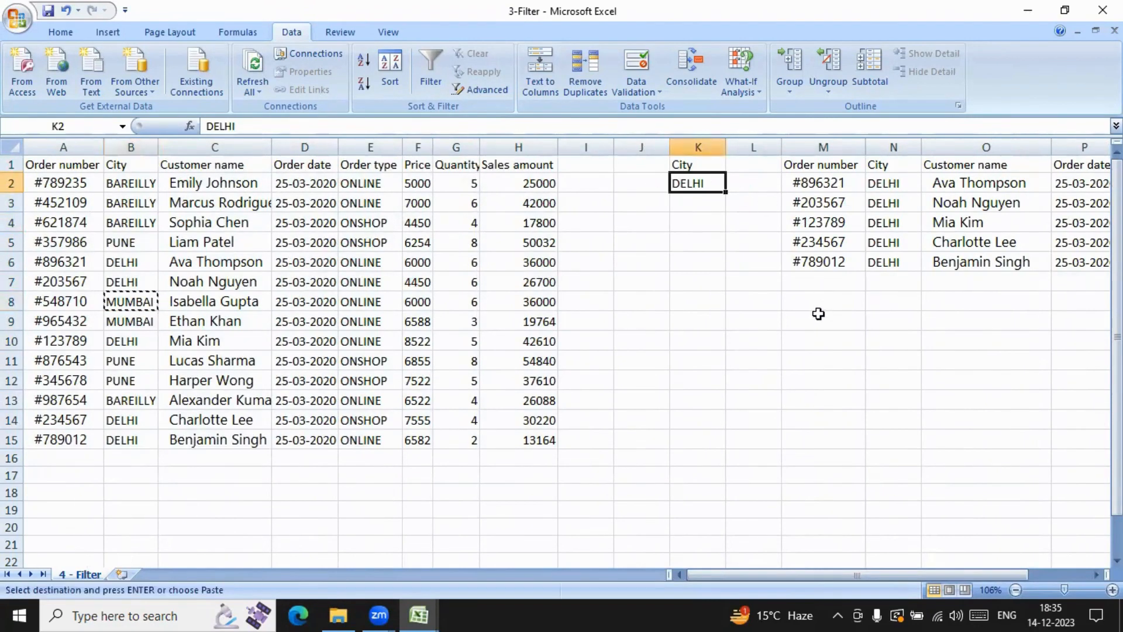
key("ctrl+v")
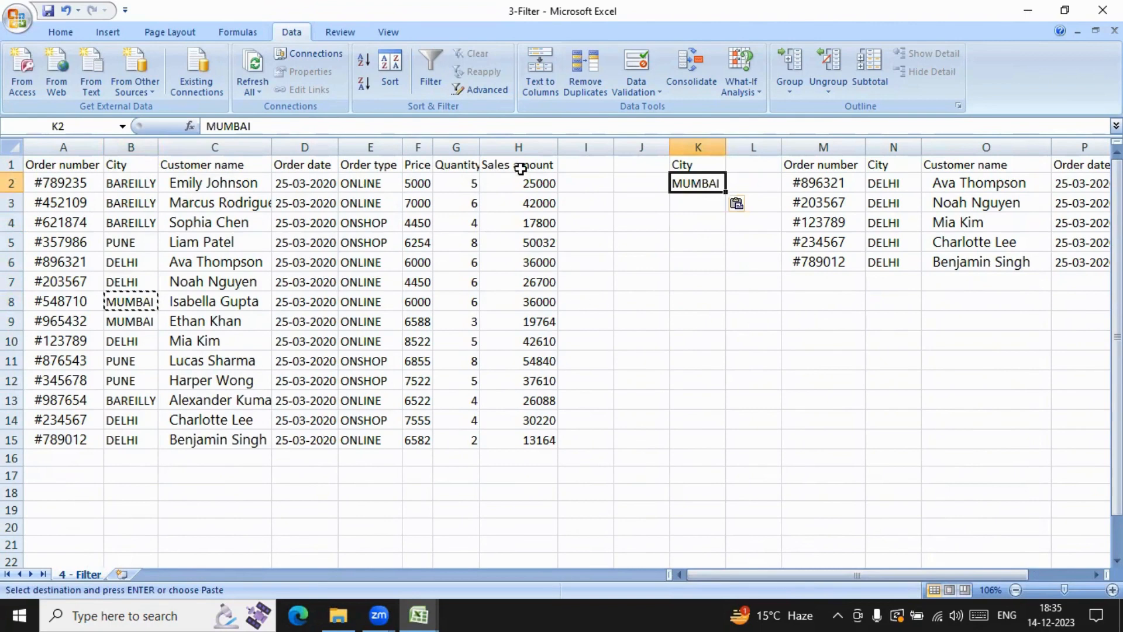
Step: Rerun the Advanced Filter on A1:H15 with the MUMBAI criterion in K1:K2, copying the results to M1:T1
left_click(479, 90)
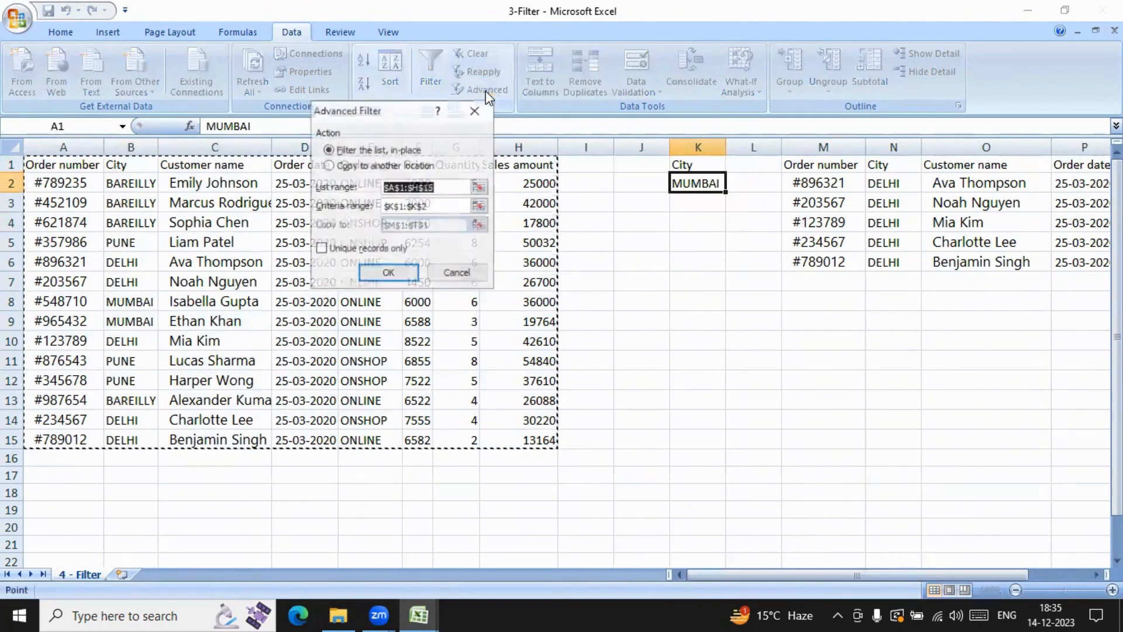
left_click(342, 166)
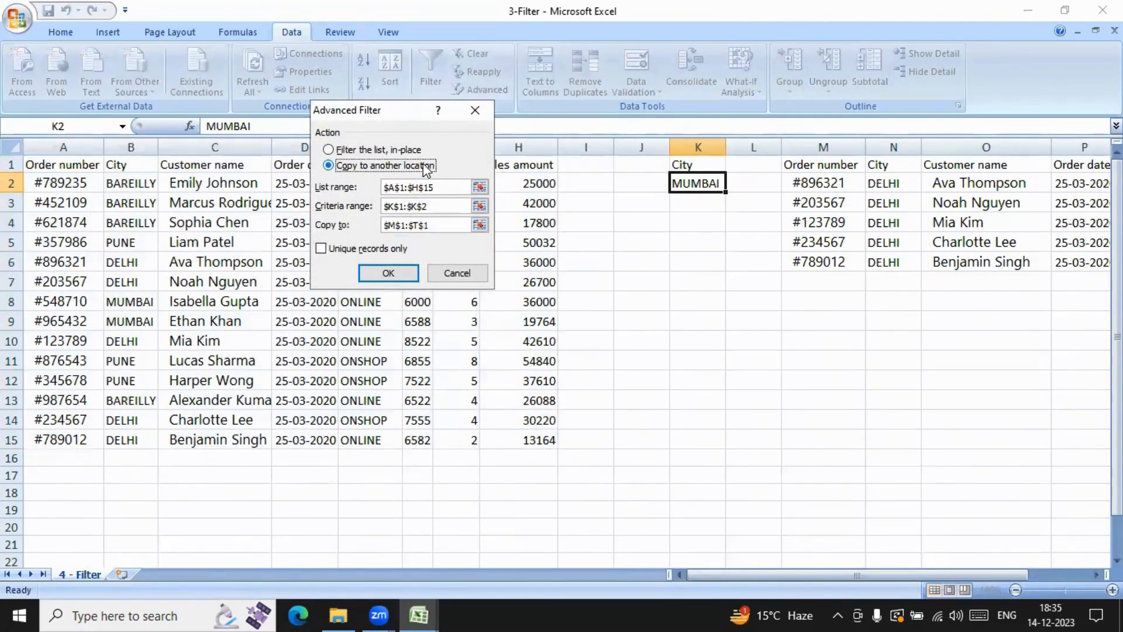
left_click(402, 273)
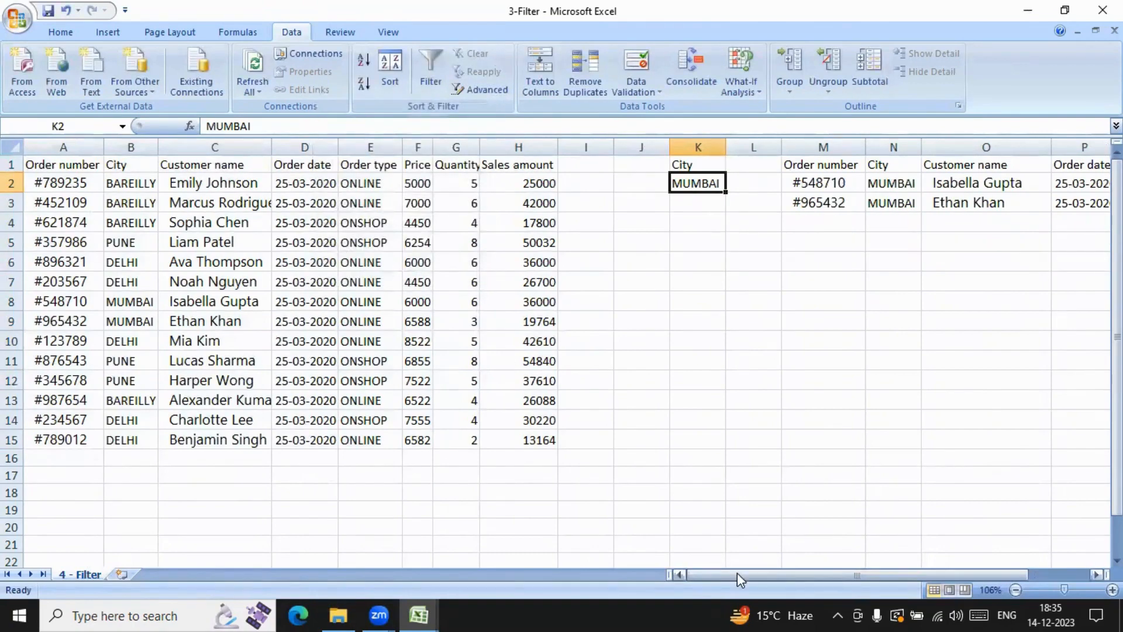
left_click_drag(737, 573, 911, 560)
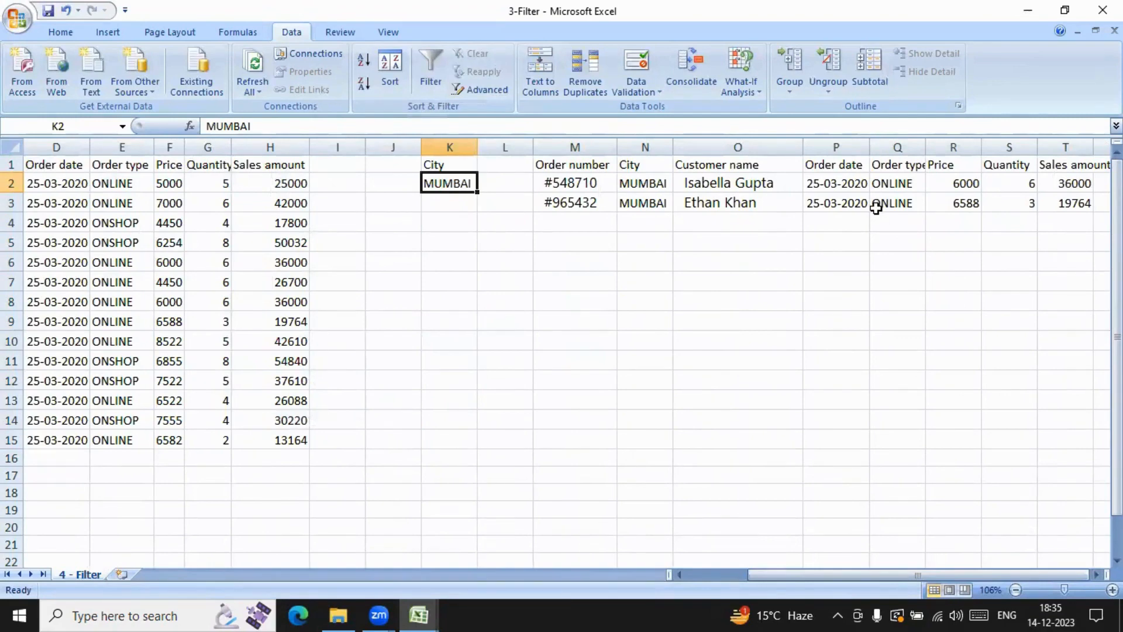
left_click(409, 321)
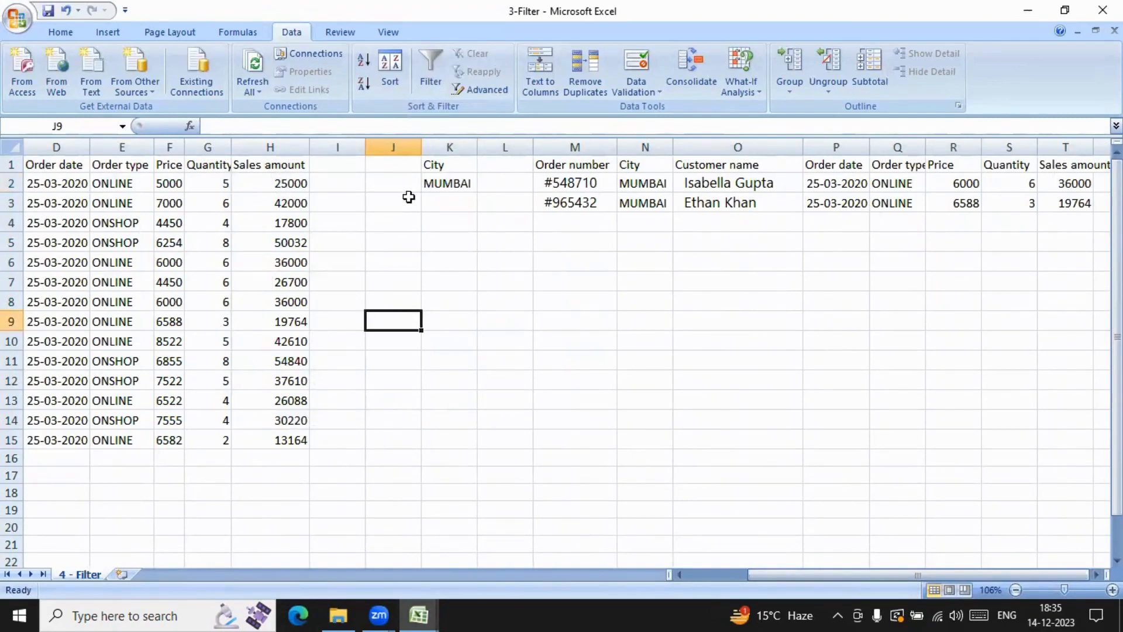
Step: Copy the Sales amount header from H1 and select K9 as the destination for a new criterion
left_click_drag(755, 573, 694, 573)
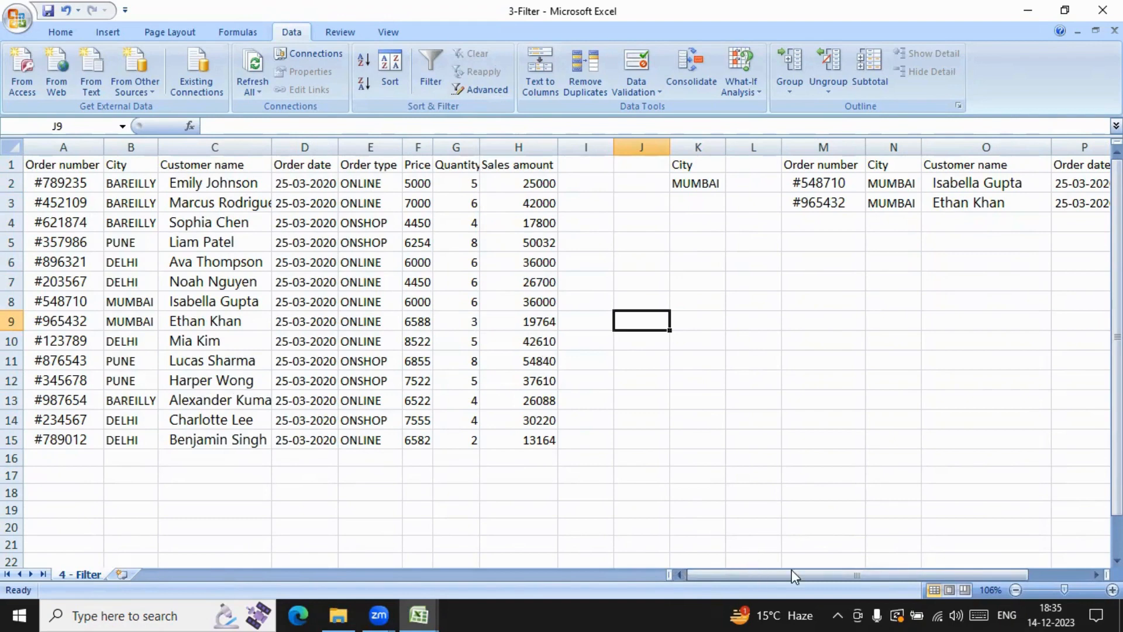
left_click_drag(786, 571, 822, 573)
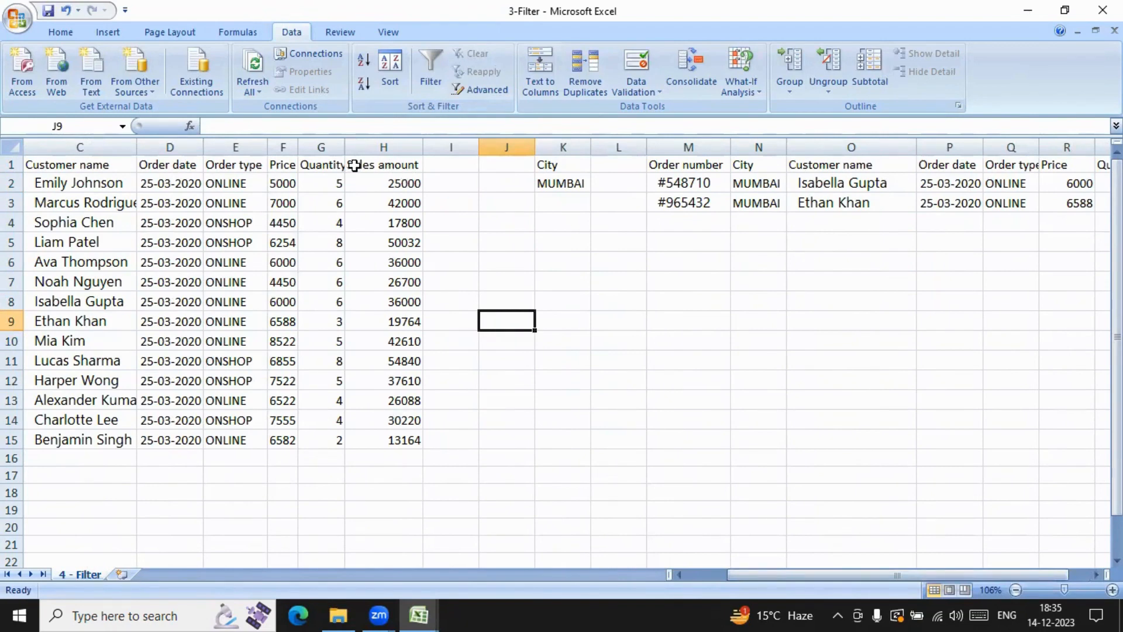
mouse_move(386, 166)
left_mouse_down()
mouse_move(405, 169)
mouse_move(405, 184)
mouse_move(405, 170)
left_mouse_up()
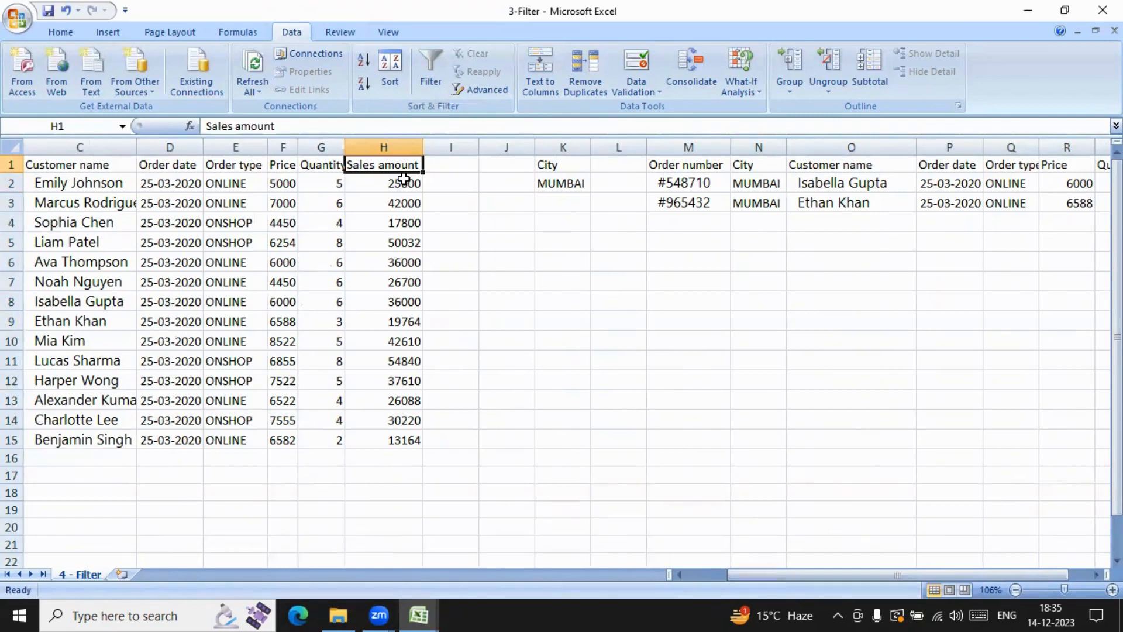
key("ctrl+c")
left_click(555, 318)
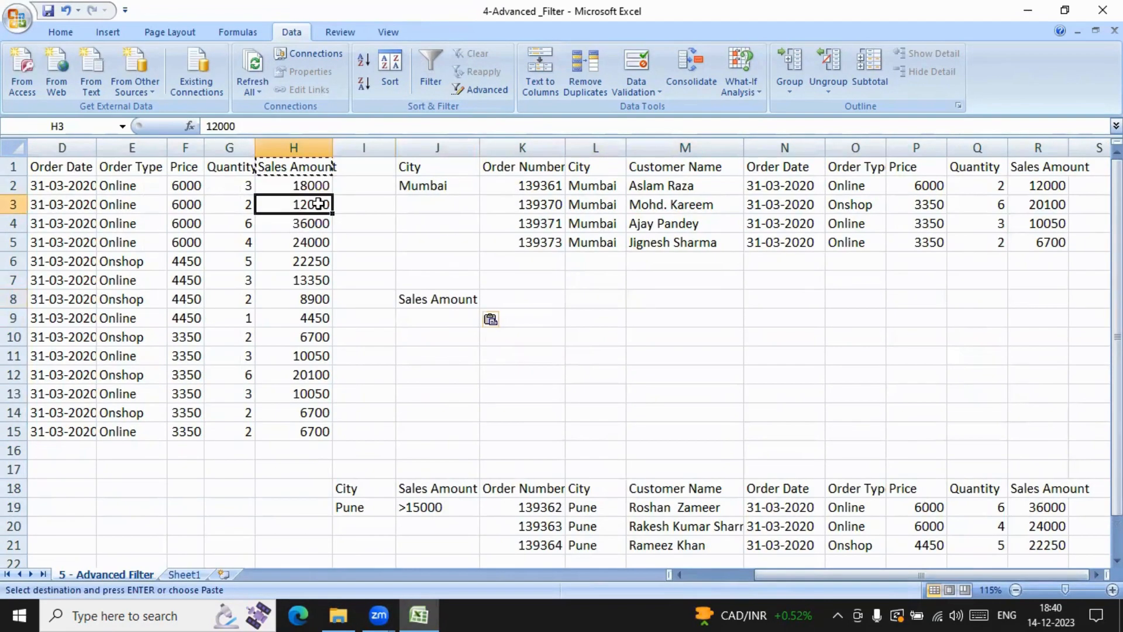
Step: In the 4-Advanced _Filter workbook, copy the sales amount 12000 from H3 into J9 under the Sales Amount criteria header
right_click(321, 205)
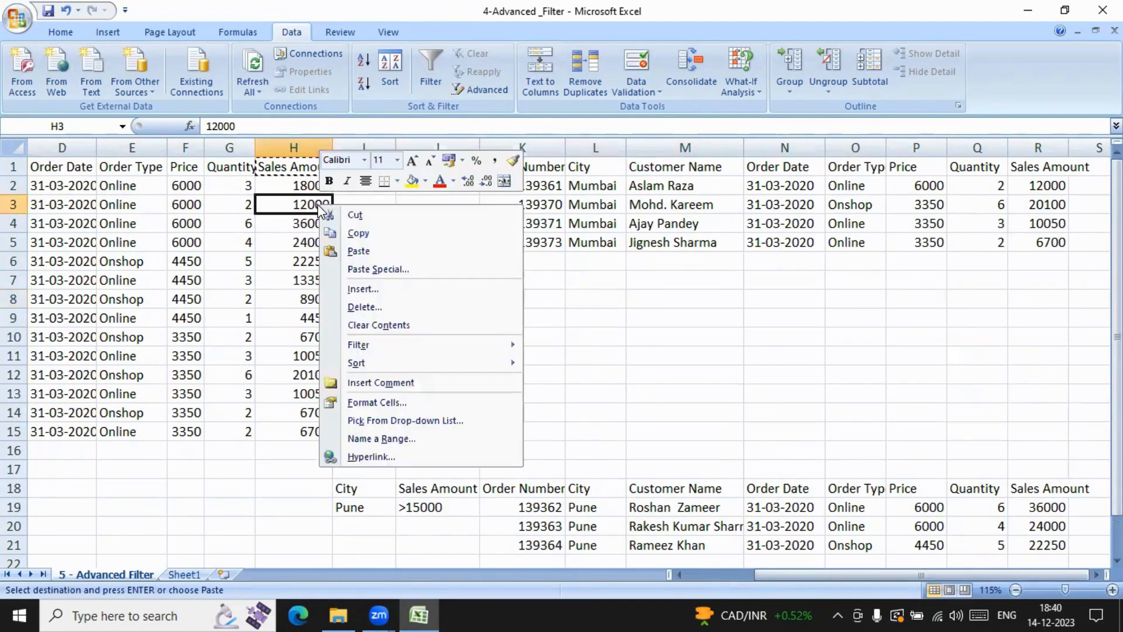
left_click(358, 234)
left_click(441, 316)
right_click(446, 316)
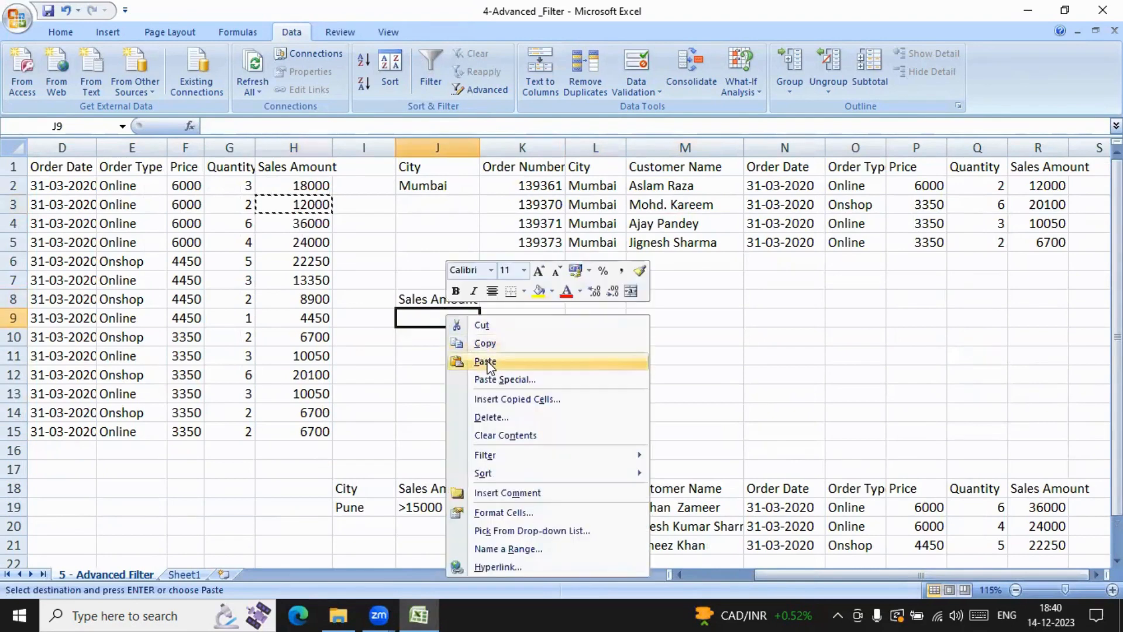
left_click(485, 361)
left_click(448, 355)
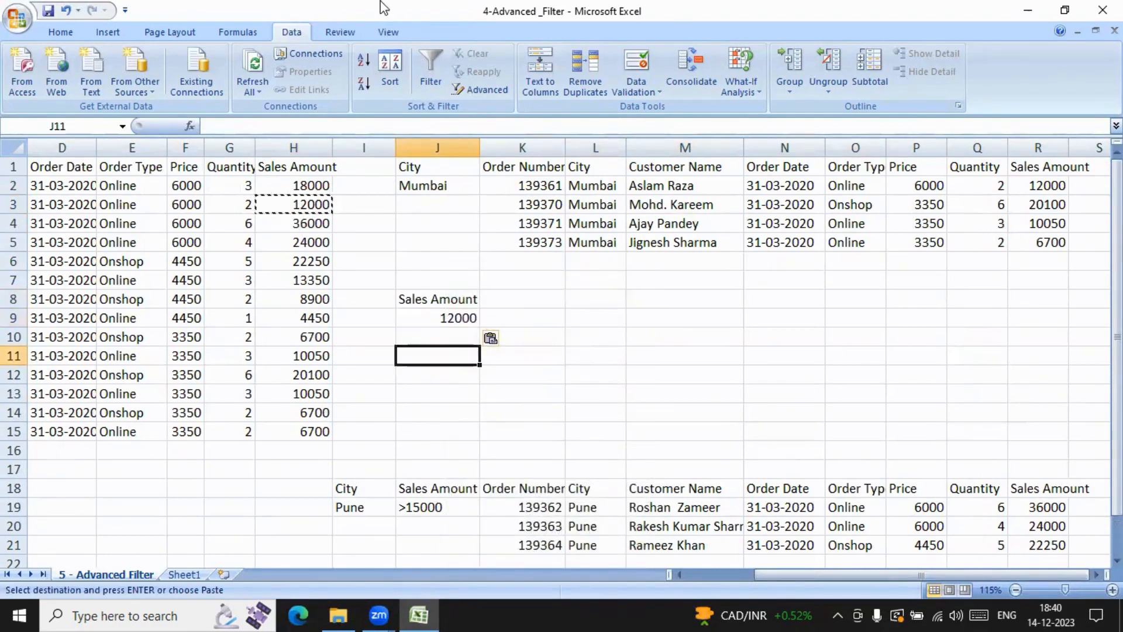
left_click(560, 300)
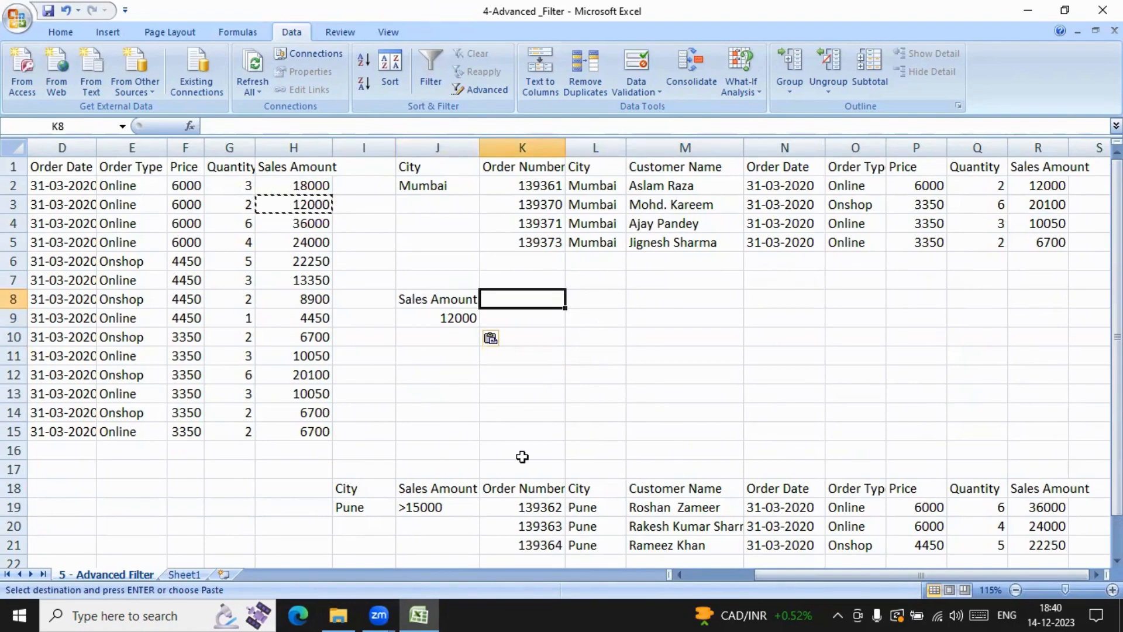
left_click(689, 575)
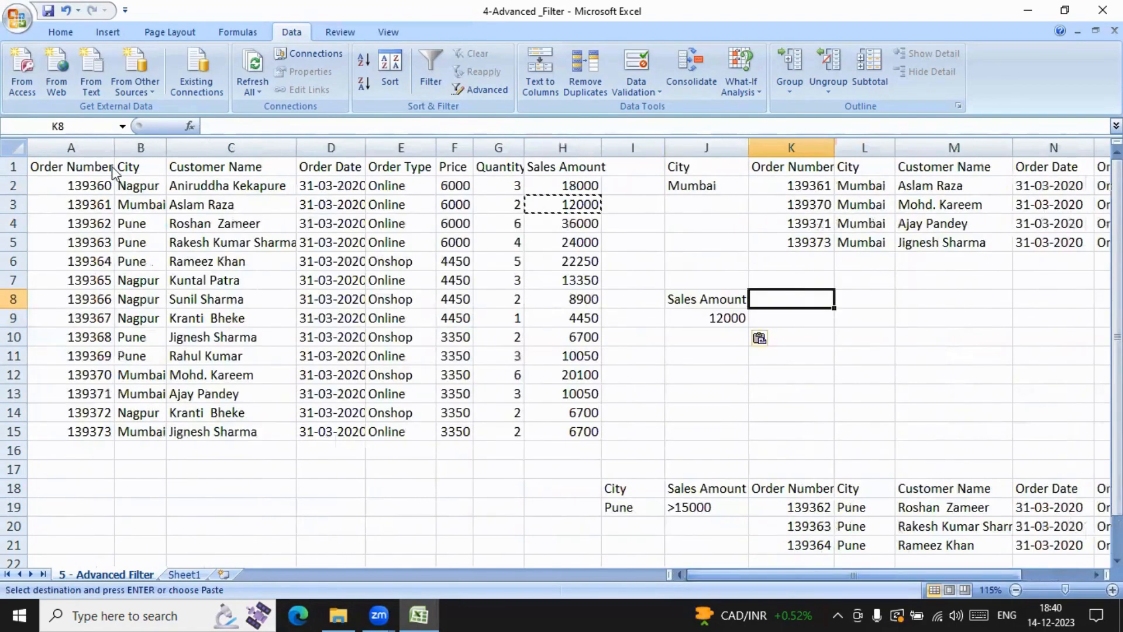
left_click_drag(42, 165, 575, 432)
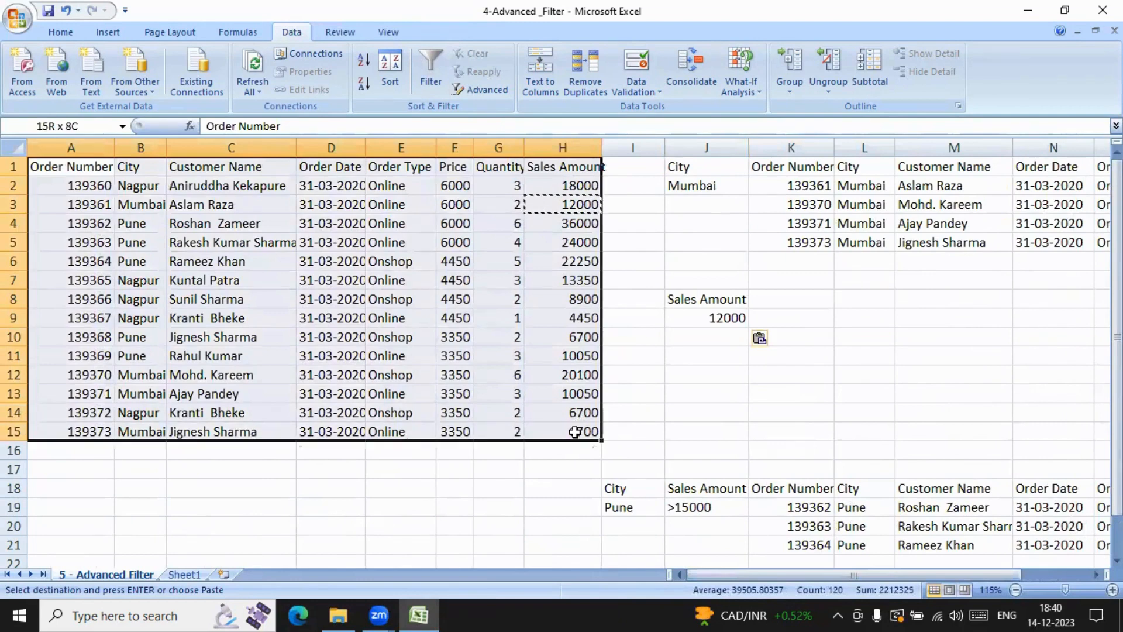
left_click(479, 92)
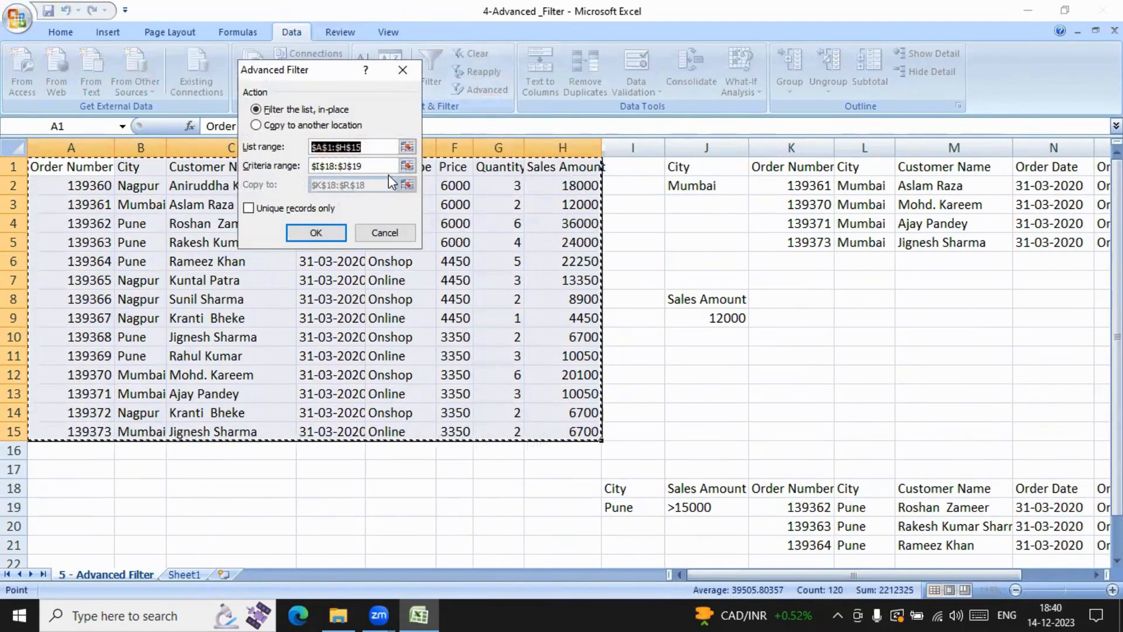
left_click(384, 166)
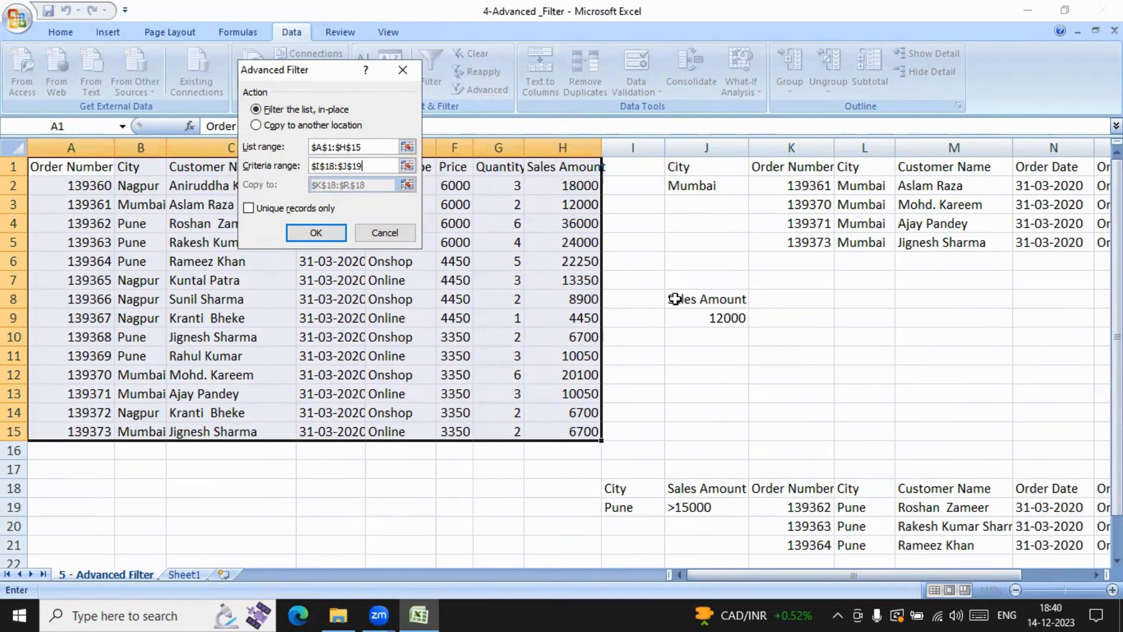
left_click_drag(675, 298, 723, 321)
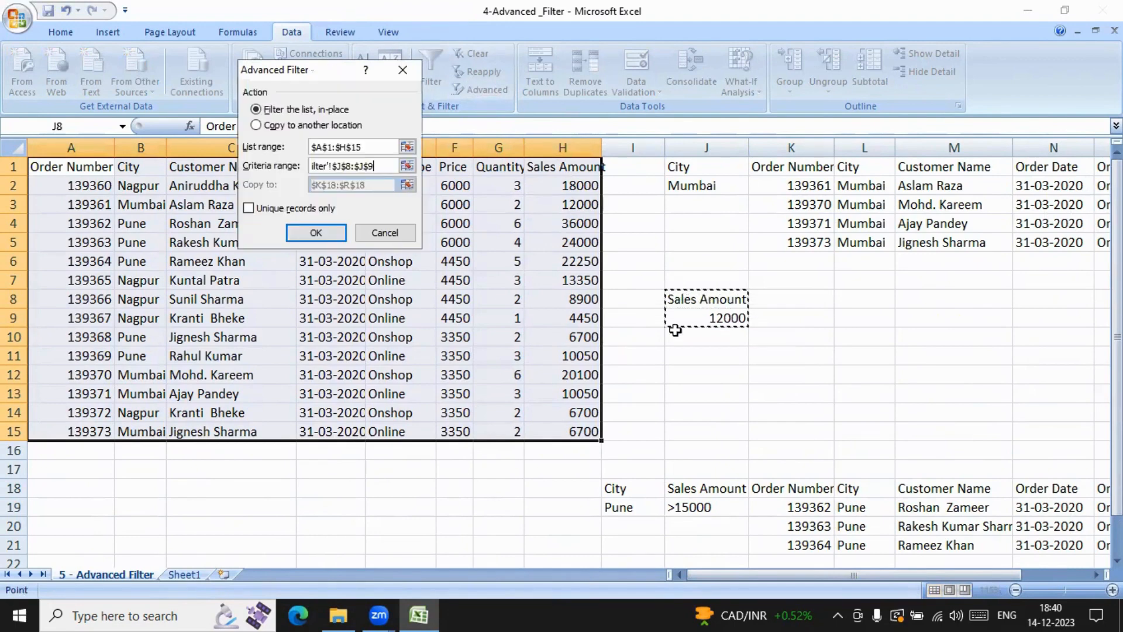
left_click(256, 125)
left_click(375, 185)
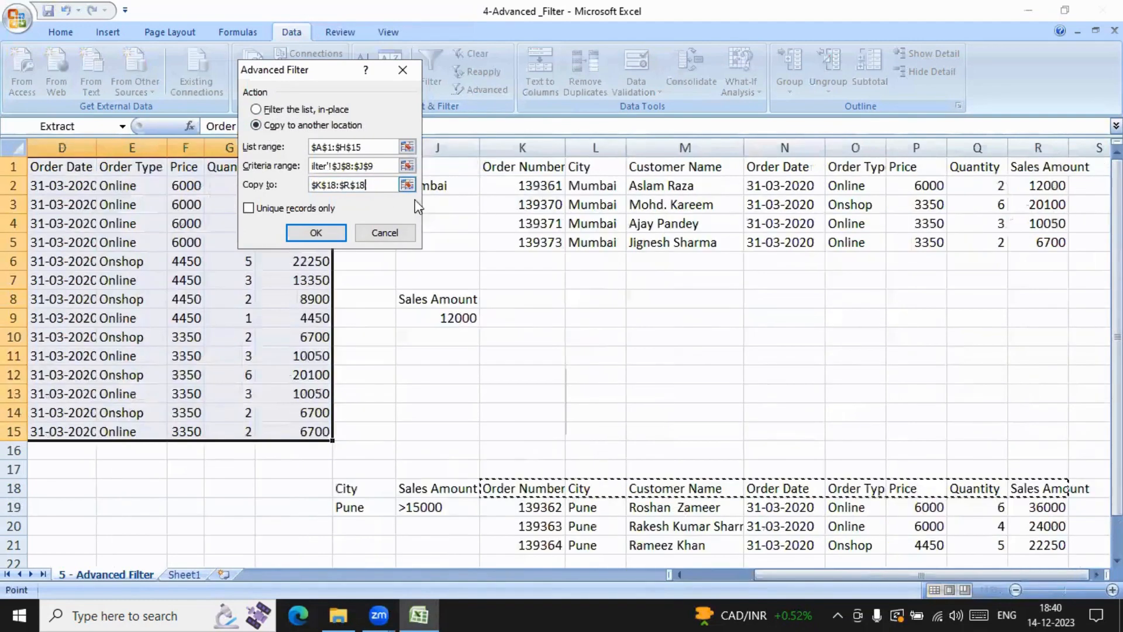
left_click(582, 299)
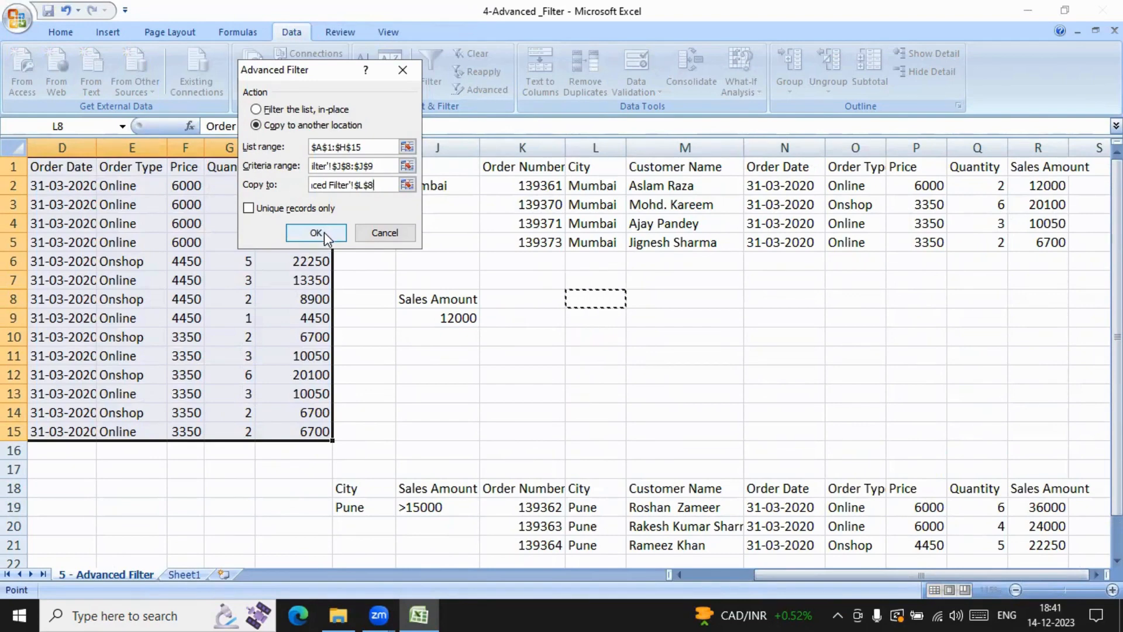
left_click(379, 233)
Step: Change the Sales Amount criterion in J9 to <12000
double_click(426, 318)
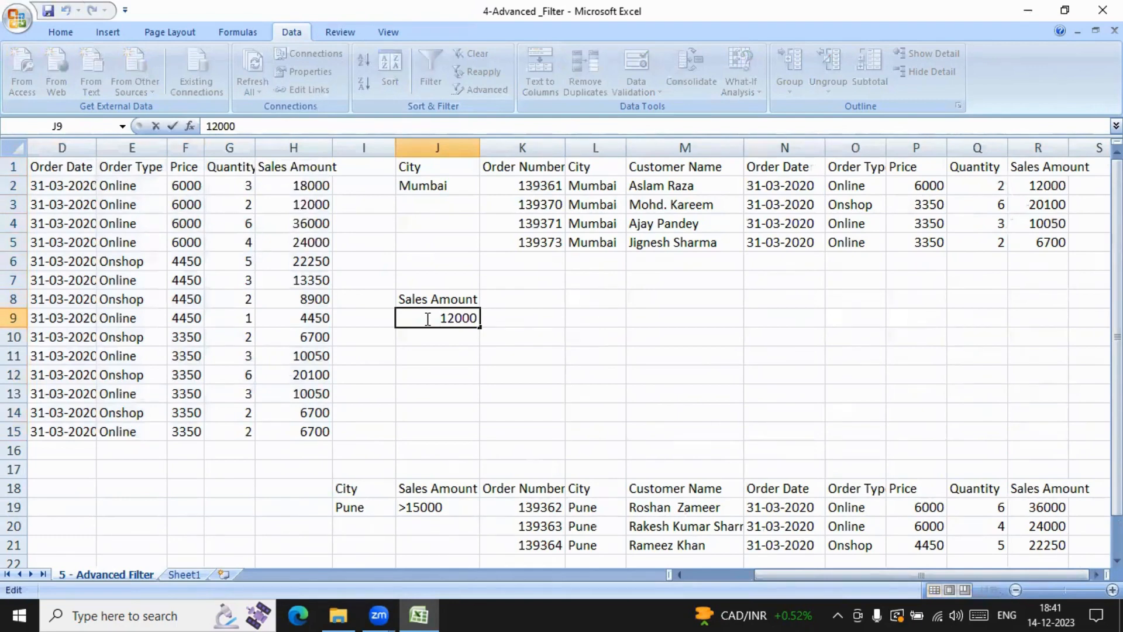
type("<")
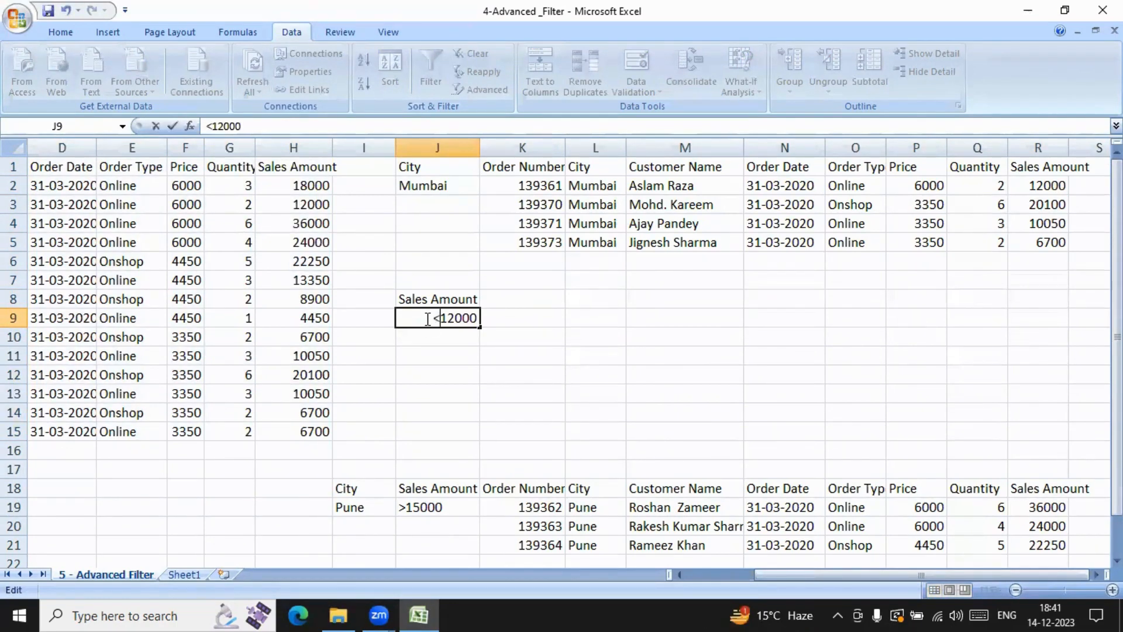
key("ctrl+Return")
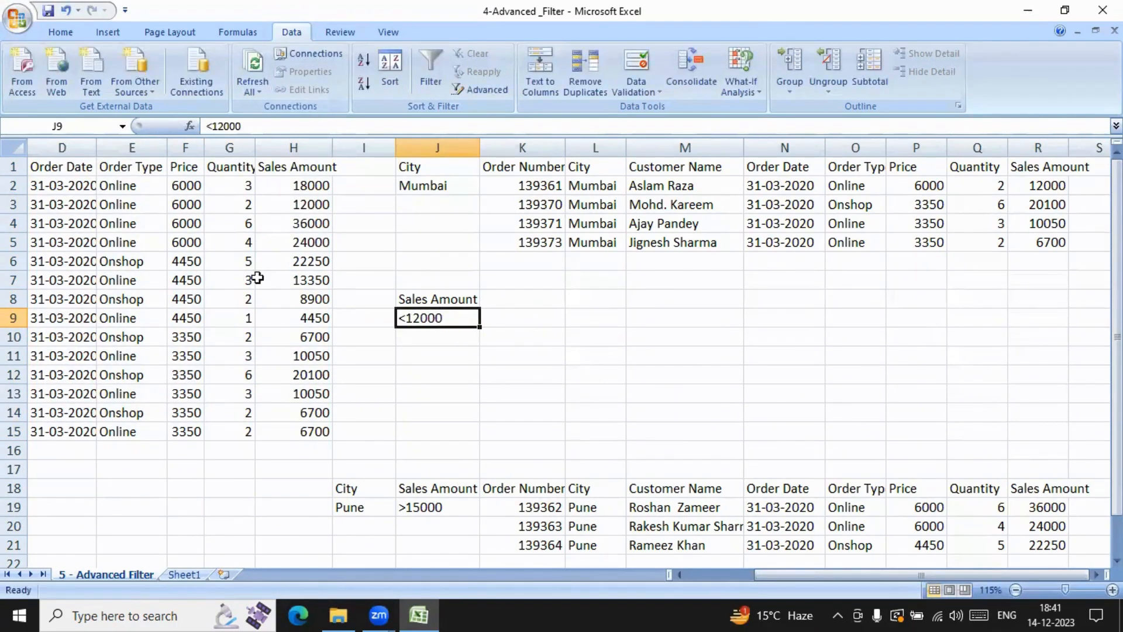
Step: Run the Advanced Filter on A1:H15 with the Sales Amount criterion in J8:J9, copying the matching orders to L8
left_click_drag(772, 576, 577, 554)
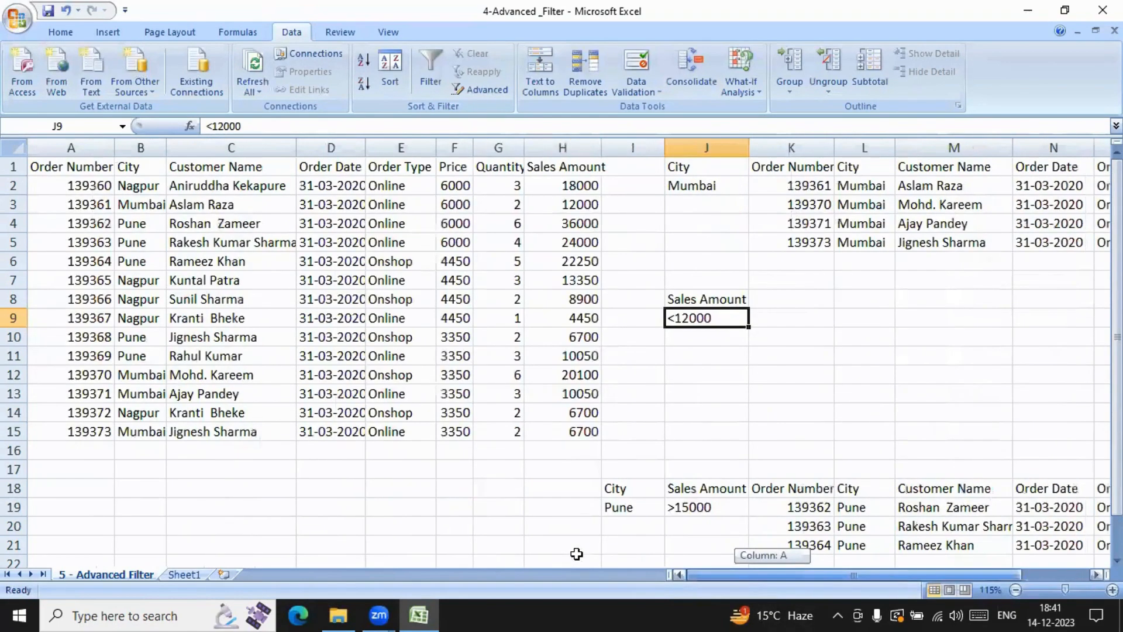
left_click_drag(63, 173, 541, 433)
left_click(497, 91)
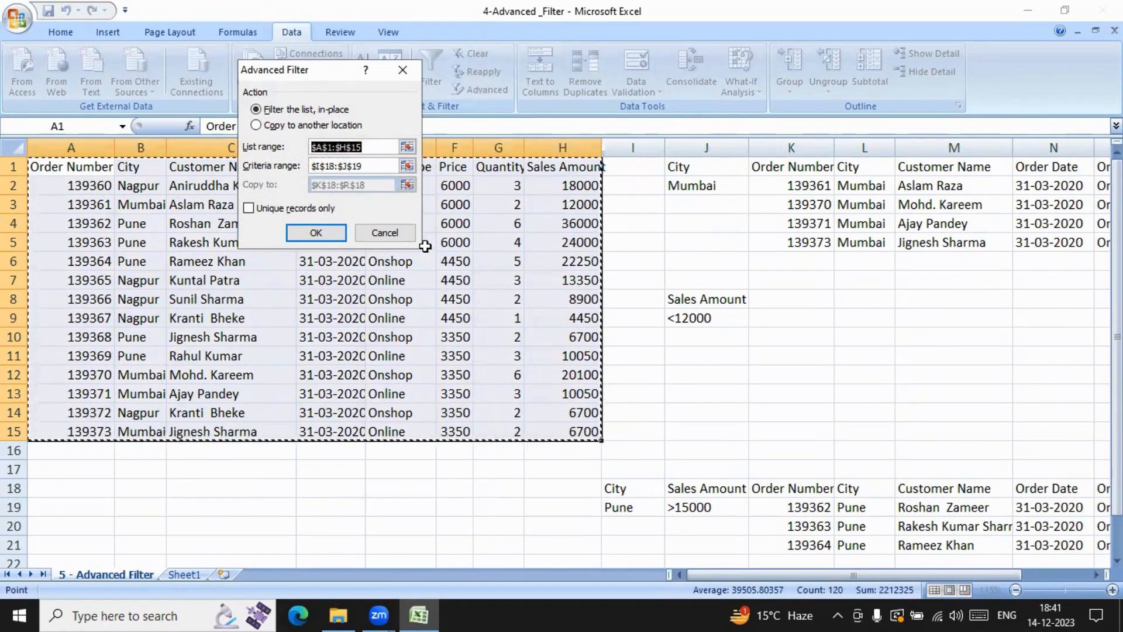
left_click(377, 166)
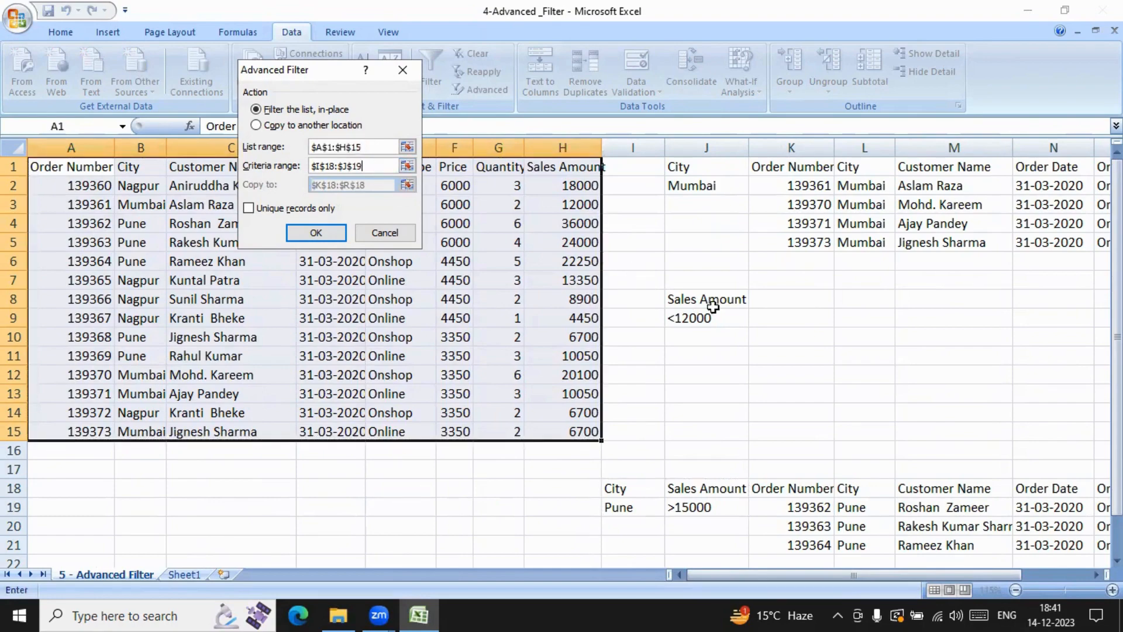
left_click_drag(674, 297, 715, 321)
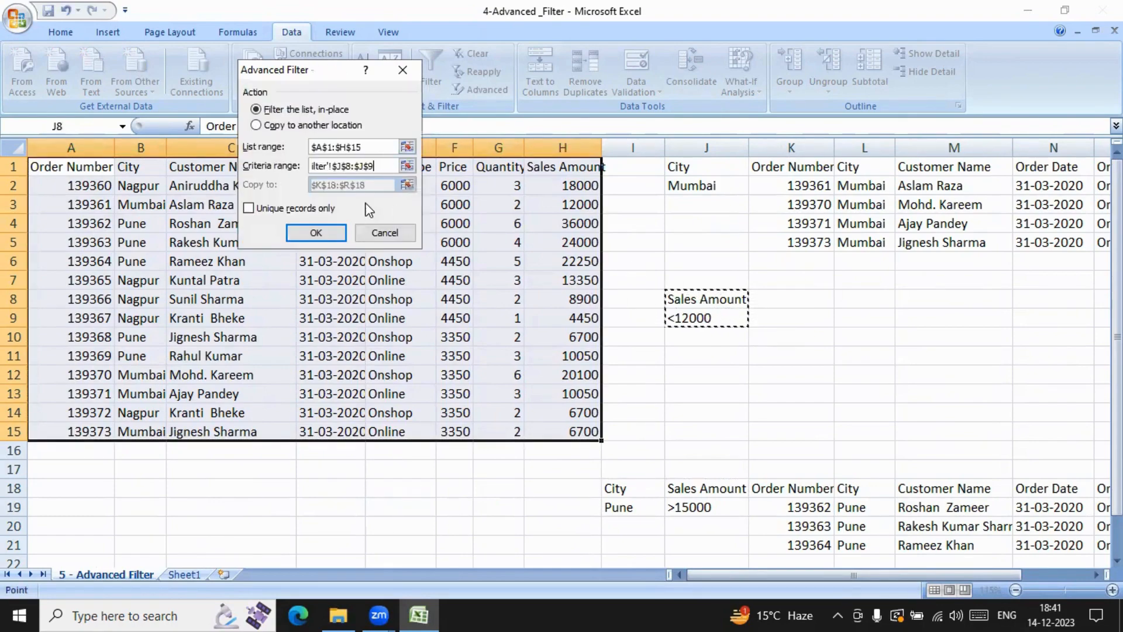
left_click(257, 126)
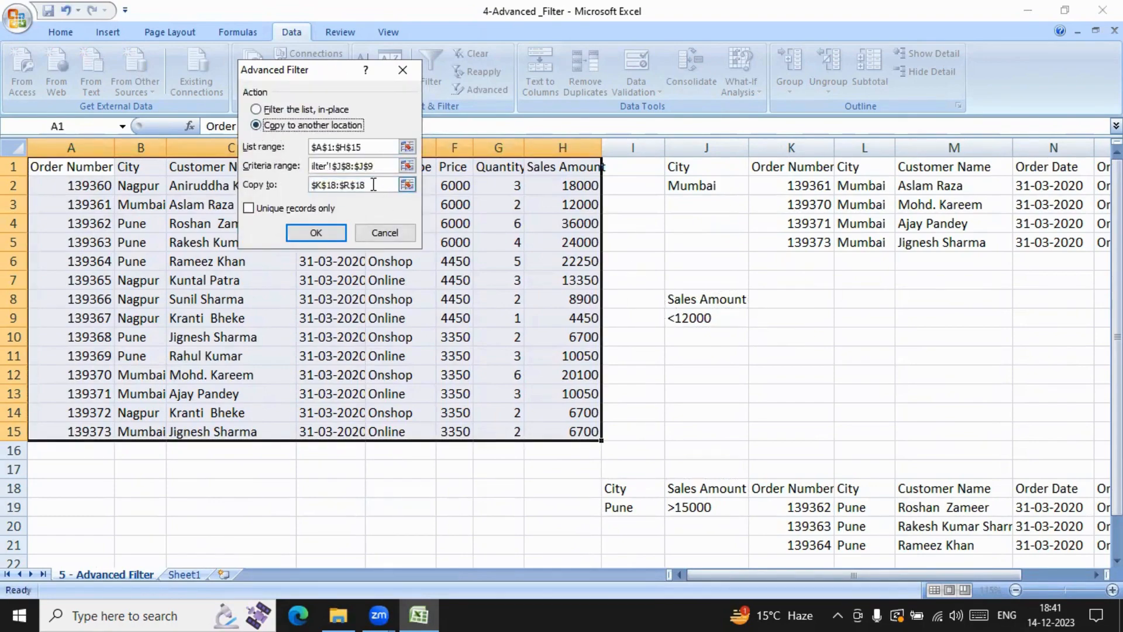
left_click(378, 185)
left_click(581, 298)
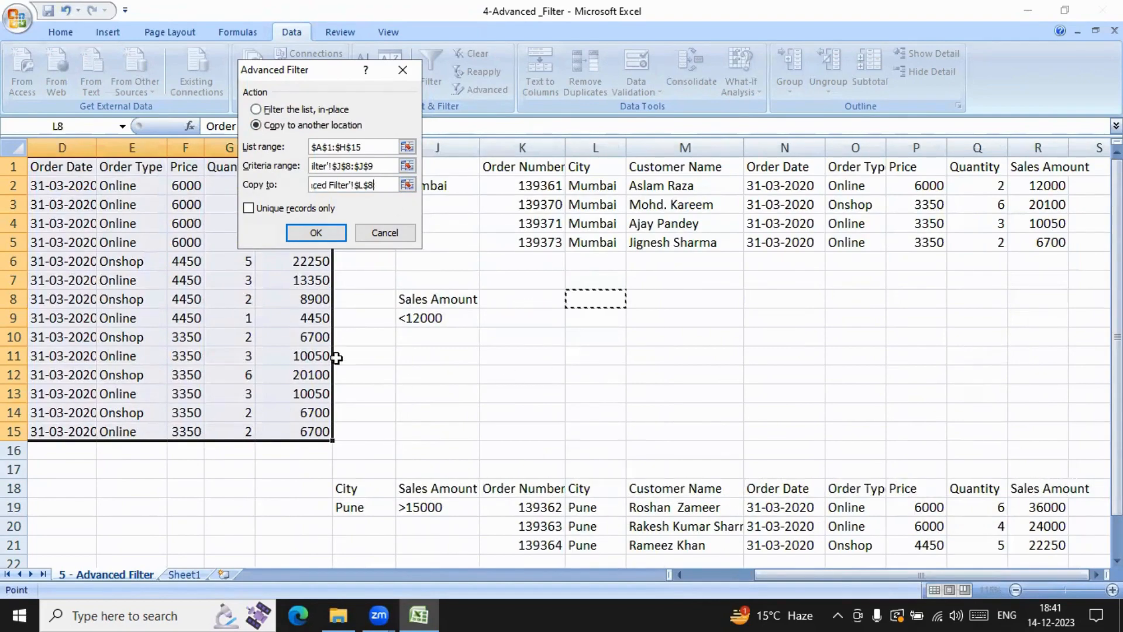
left_click(316, 233)
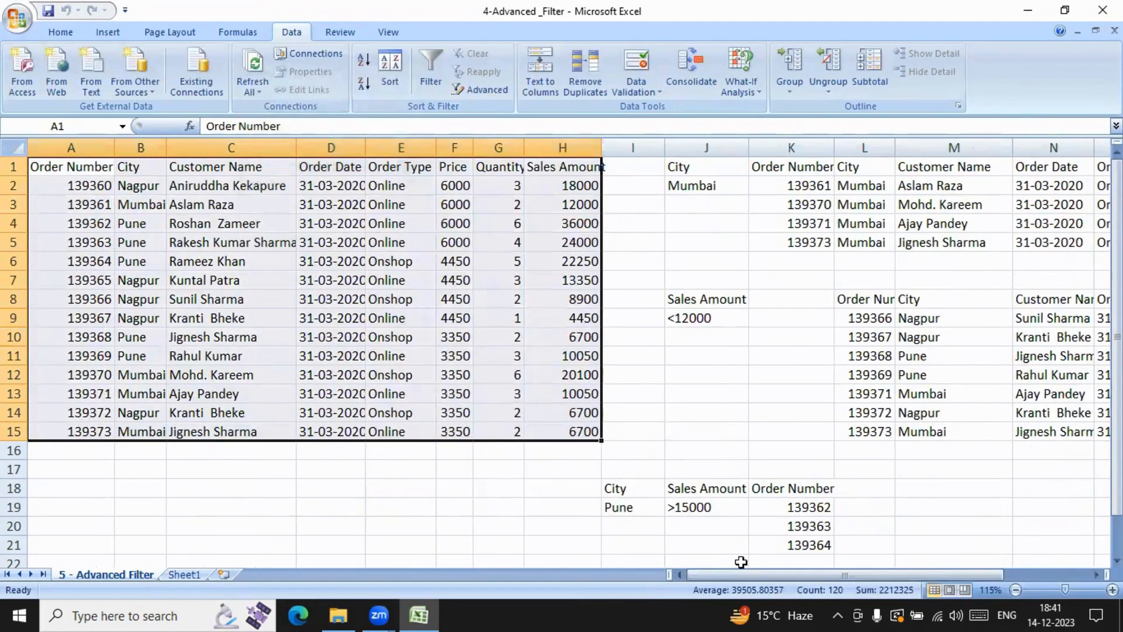
Step: Auto-fit the widths of columns O, N and K to their contents
left_click_drag(737, 577, 858, 574)
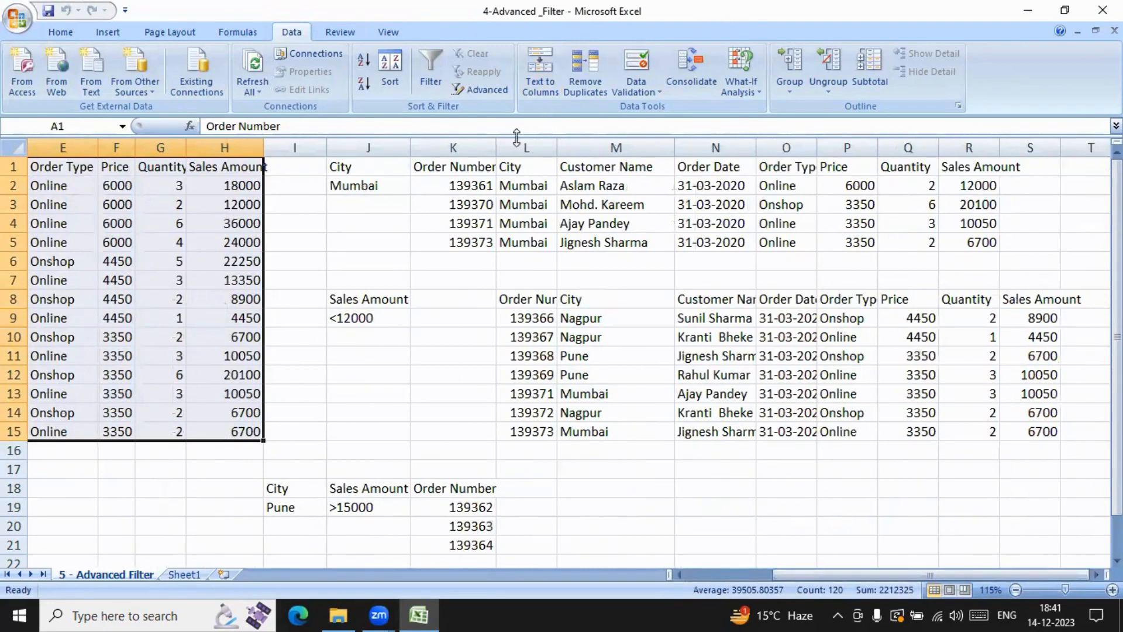
left_click(470, 384)
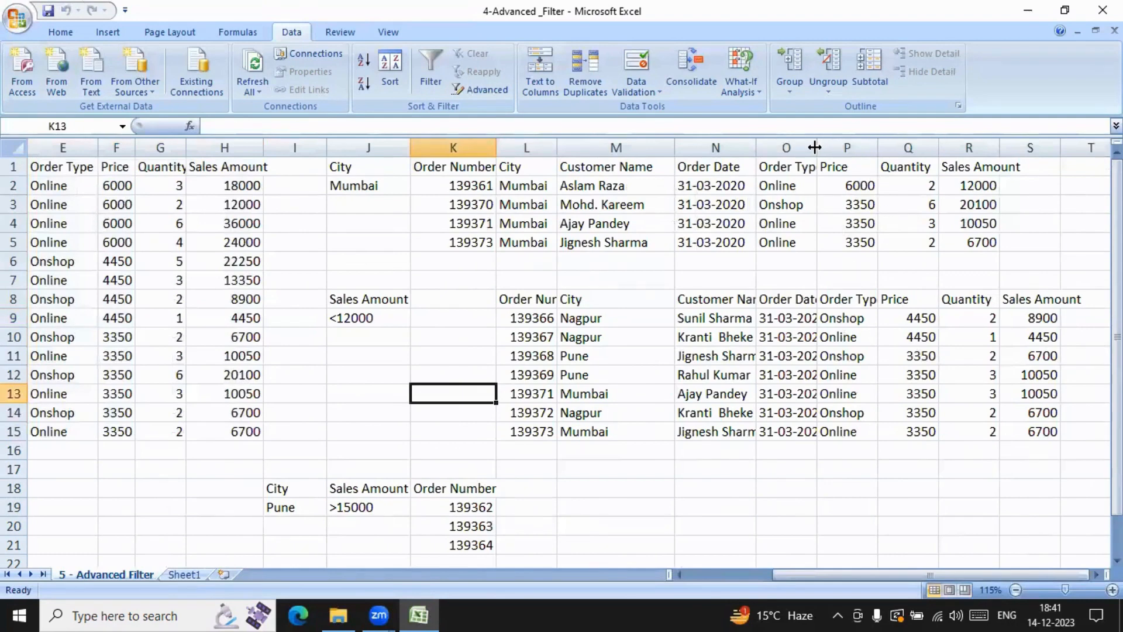
double_click(815, 148)
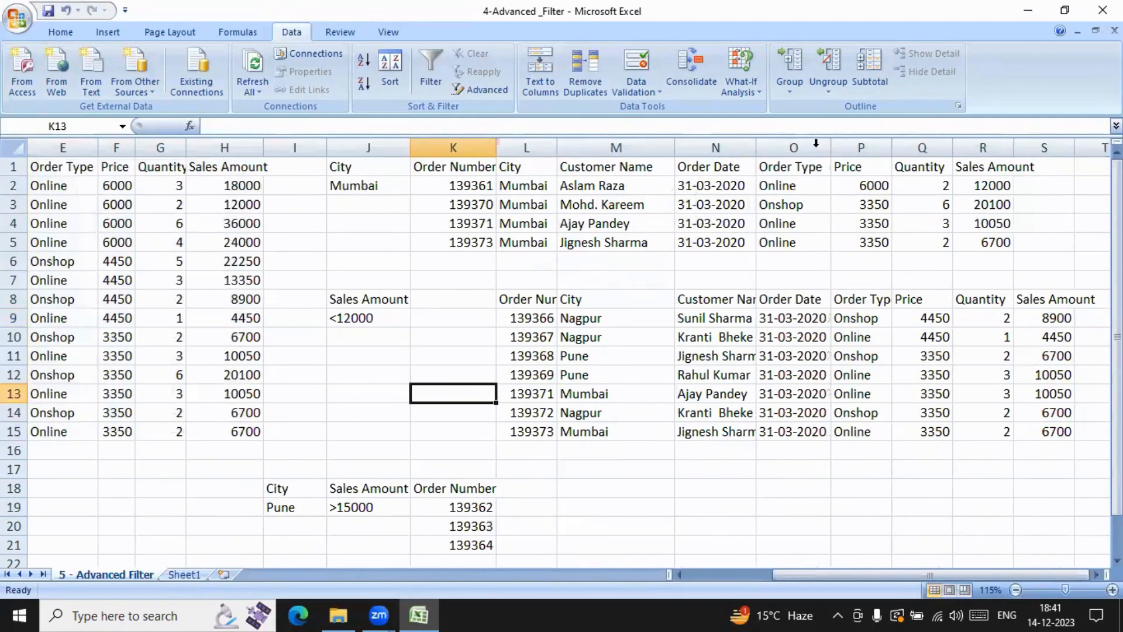
double_click(756, 148)
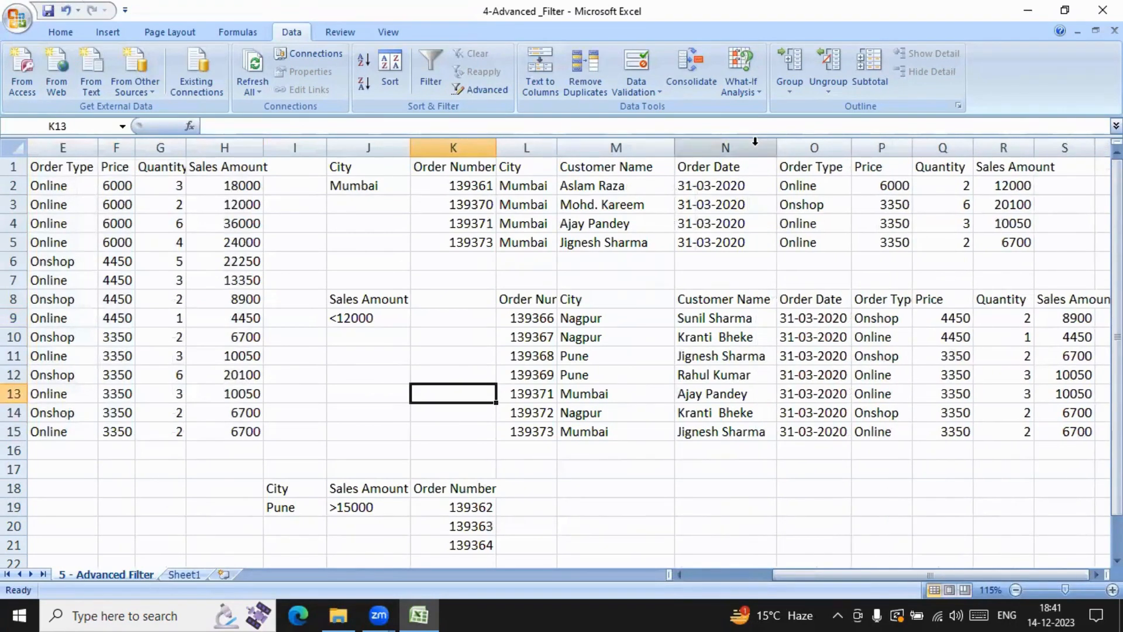
double_click(497, 147)
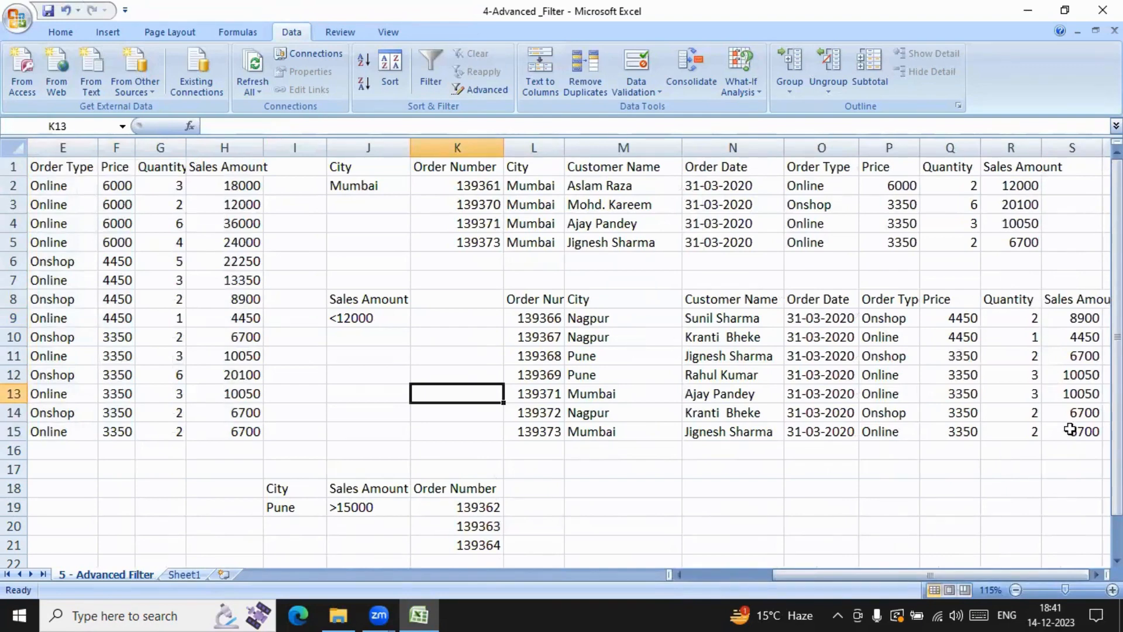
Step: Change the Sales Amount criterion in J9 to >12000
double_click(335, 319)
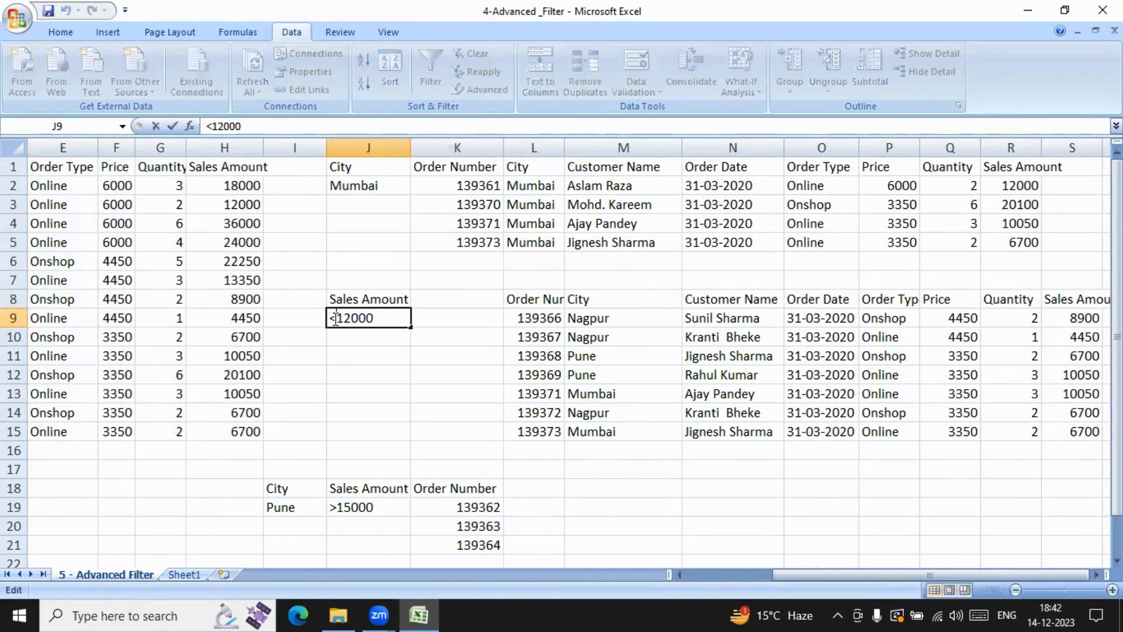
key("BackSpace")
type(">")
left_click(358, 368)
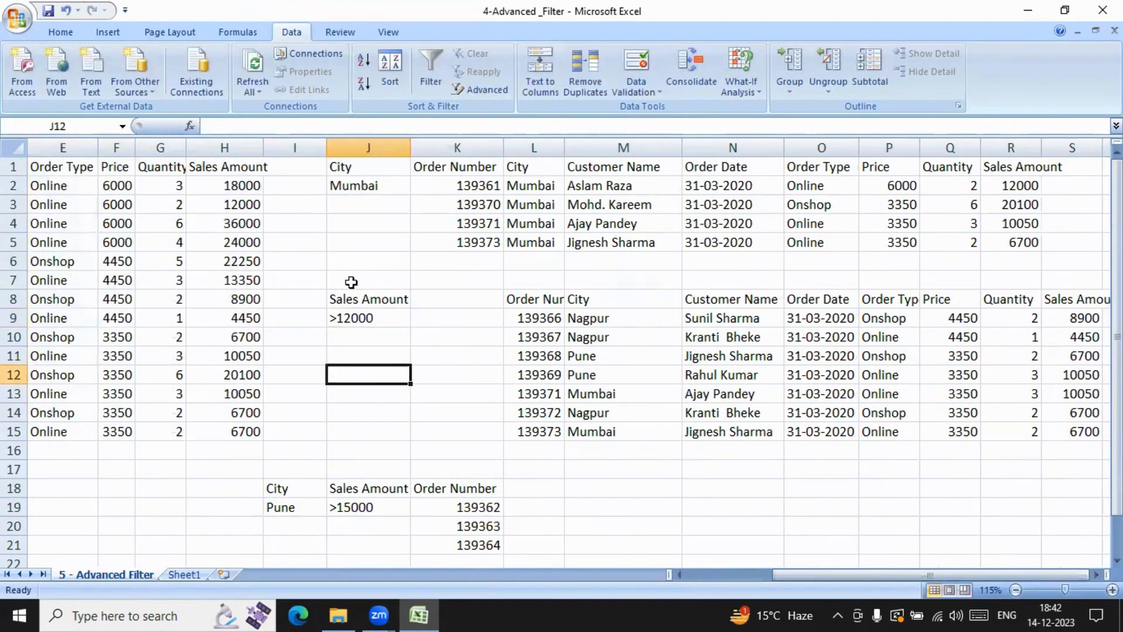
left_click(382, 315)
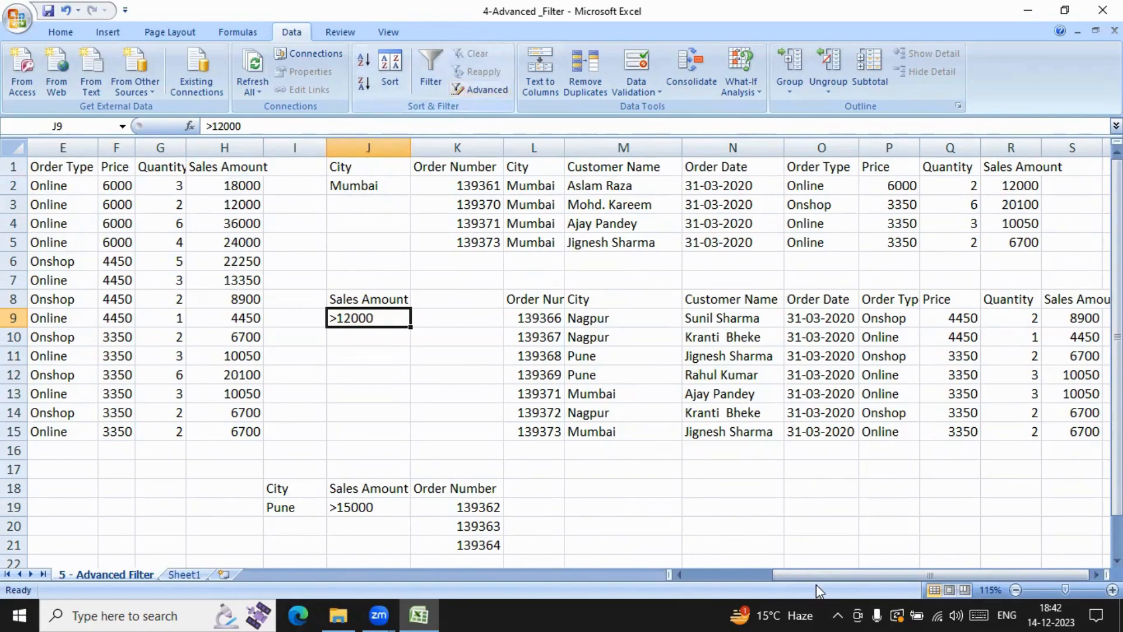
Step: Rerun the Advanced Filter on A1:H15 with criteria range J8:J9, copying the matching orders to L8:S8
left_click_drag(816, 577, 642, 561)
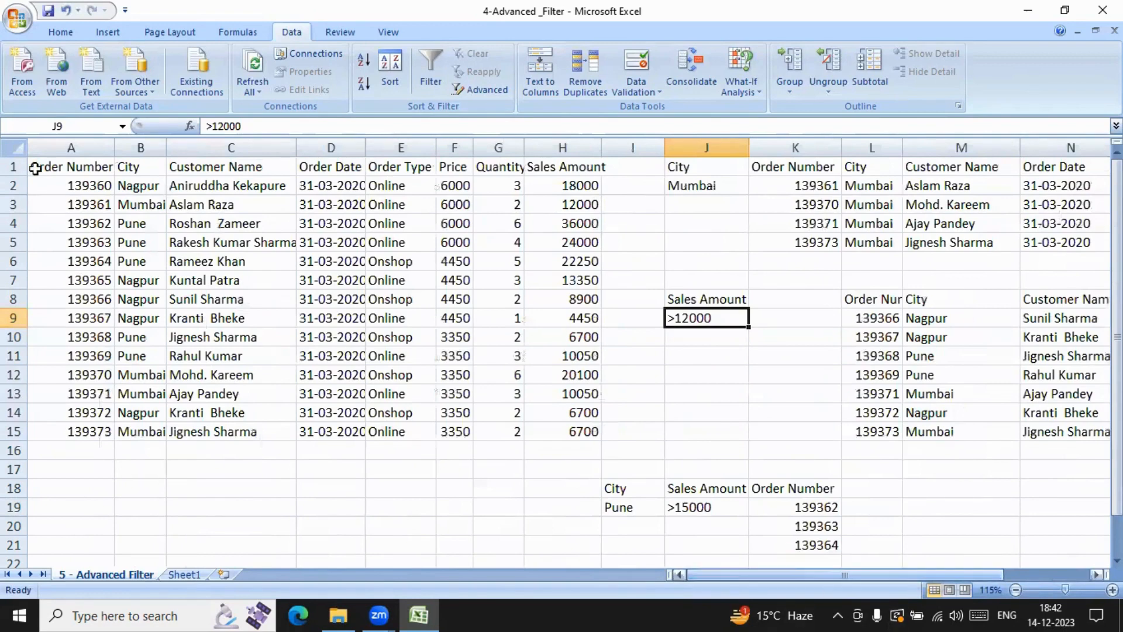
left_click_drag(34, 168, 540, 437)
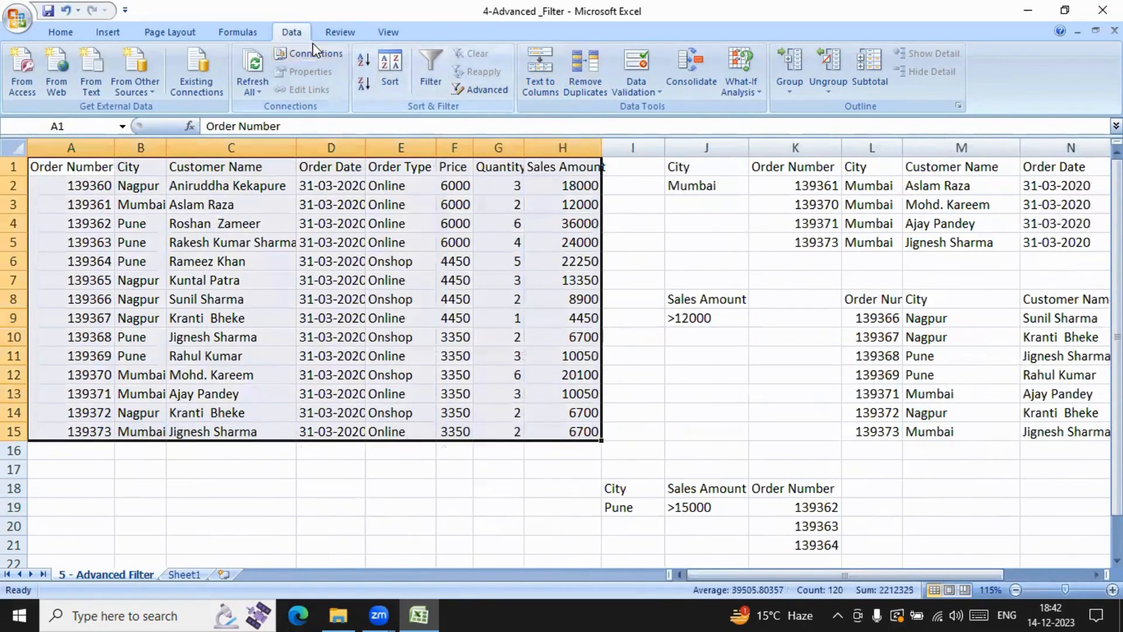
left_click(488, 90)
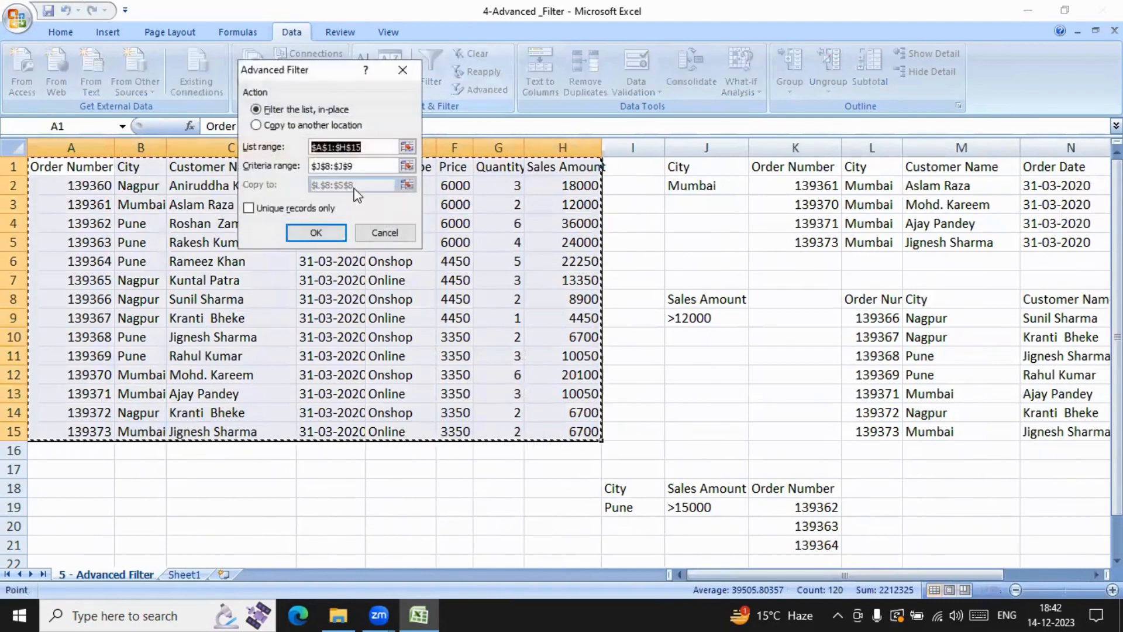
left_click(257, 125)
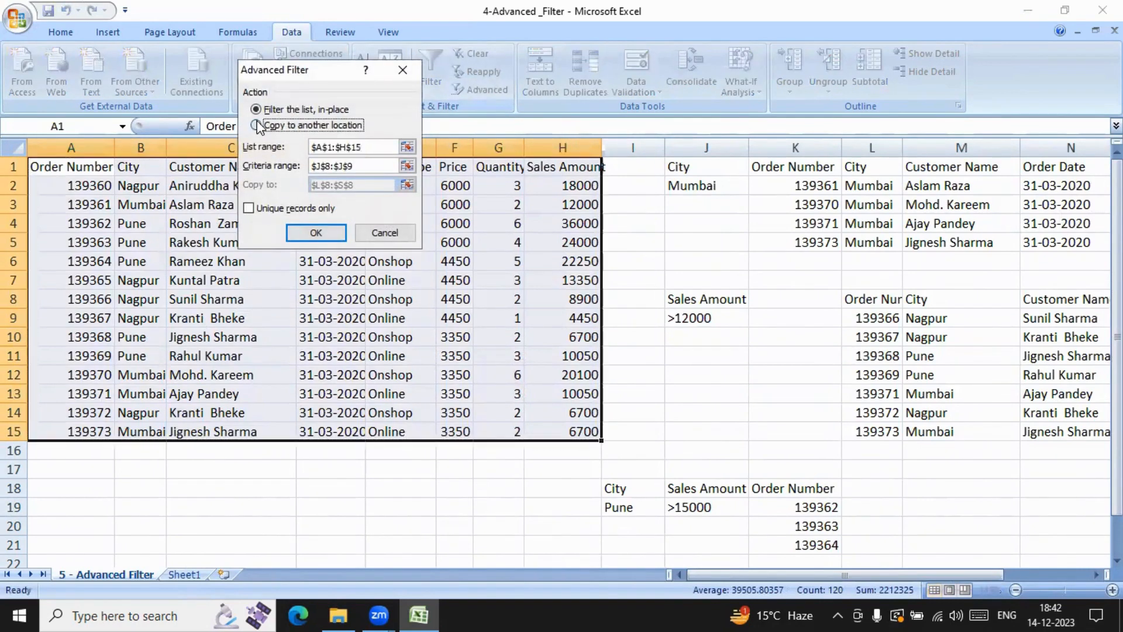
left_click(364, 166)
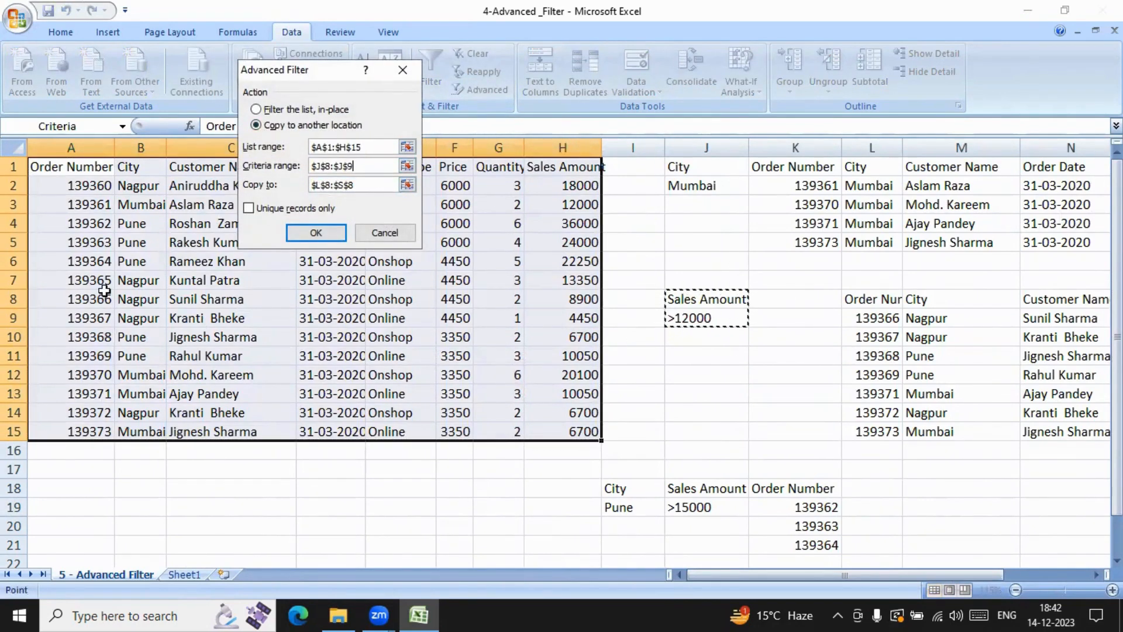
left_click(316, 232)
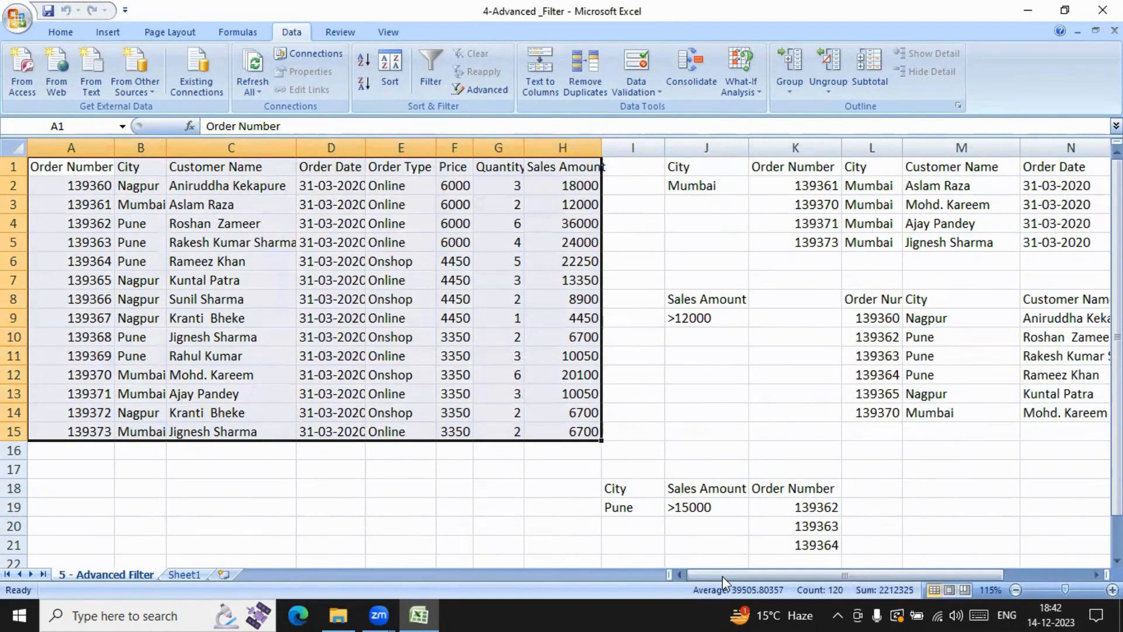
left_click_drag(723, 581, 1032, 558)
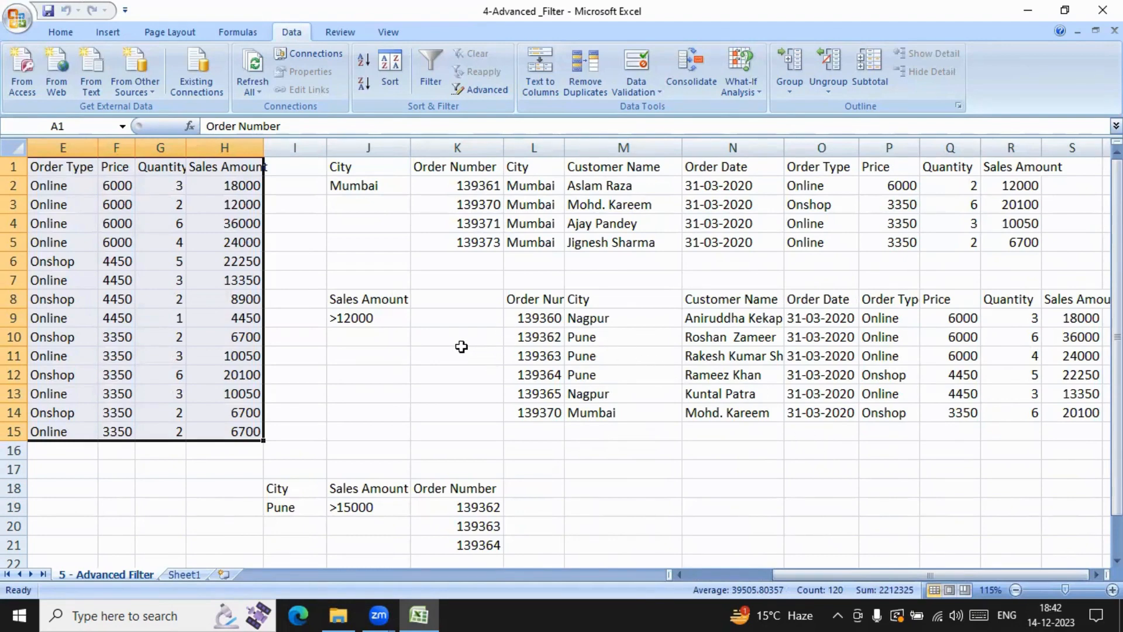
scroll(462, 347, "down", 2)
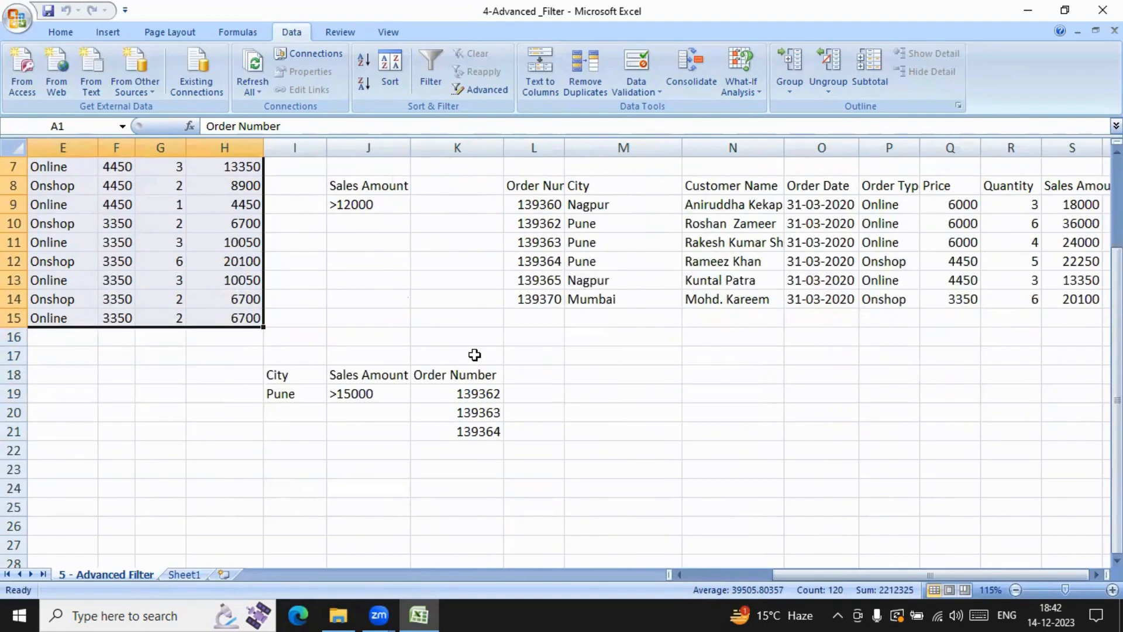
scroll(474, 355, "up", 2)
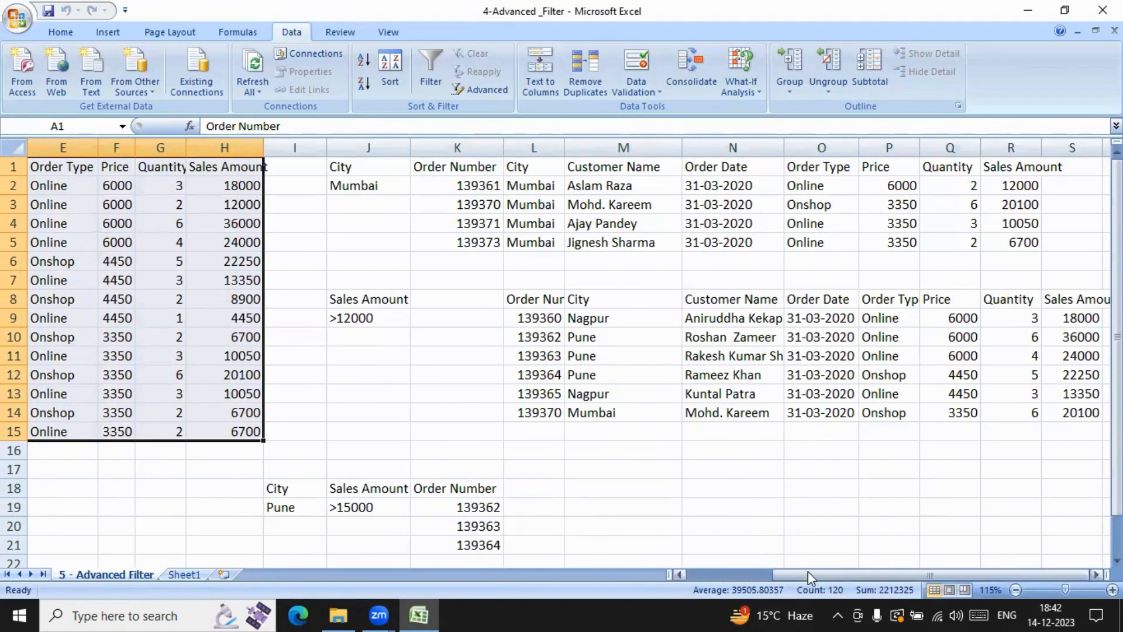
left_click_drag(808, 571, 629, 575)
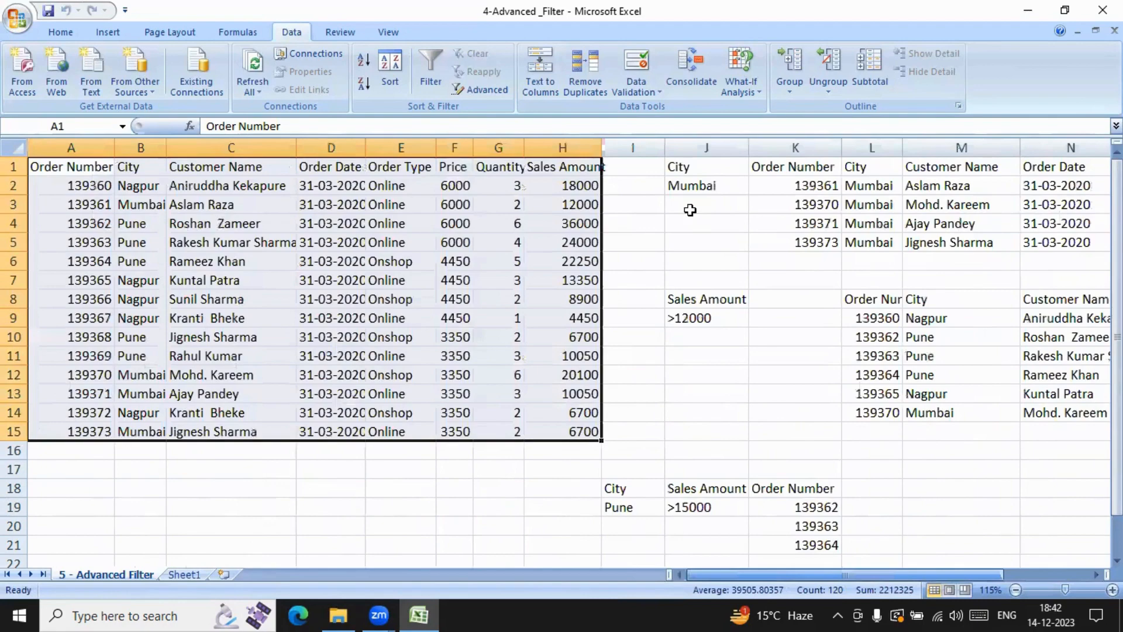
left_click(691, 210)
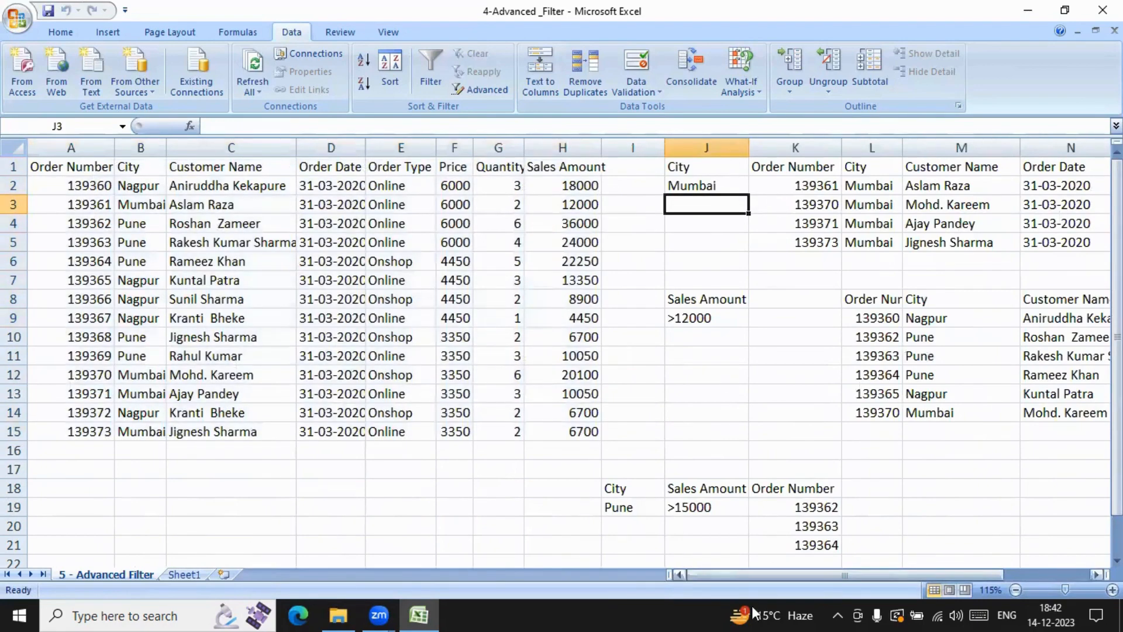
Step: Clear the Sales Amount and Quantity columns, headers included, from the extracted table in R8:S14
left_click_drag(790, 574, 892, 572)
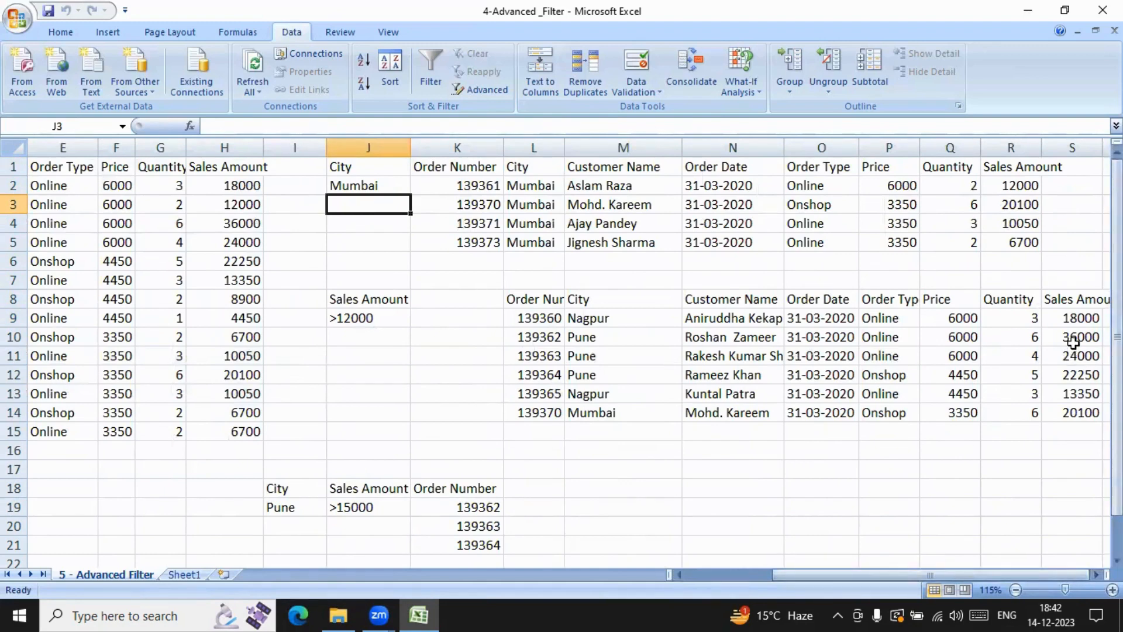
left_click_drag(1074, 302, 1089, 423)
key("Delete")
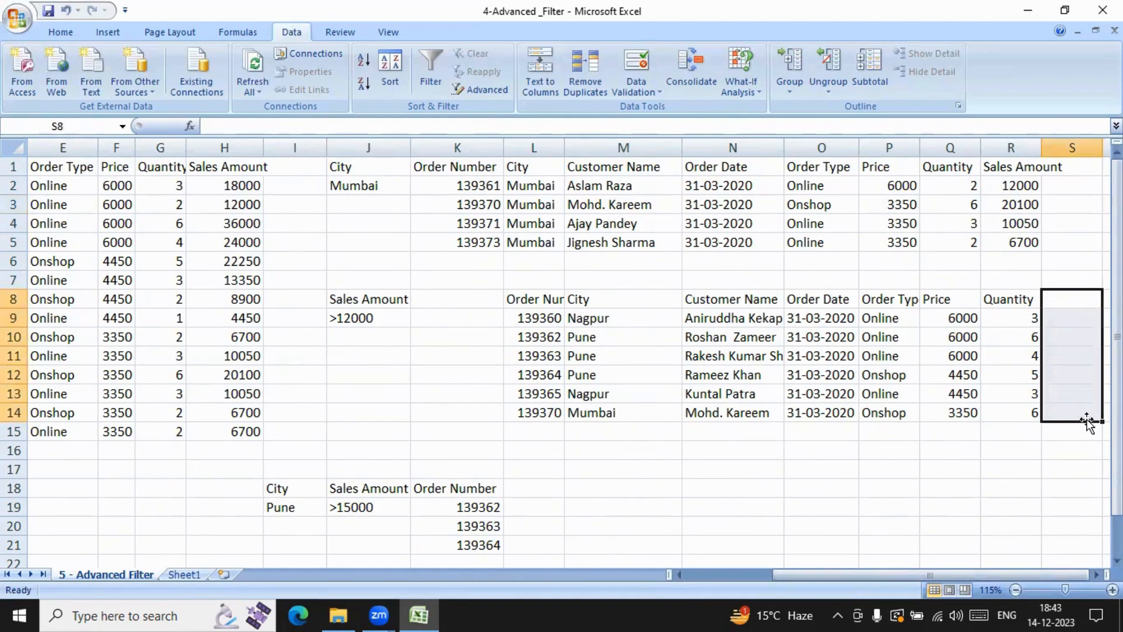
left_click(999, 298)
left_click_drag(999, 299, 1004, 411)
key("Delete")
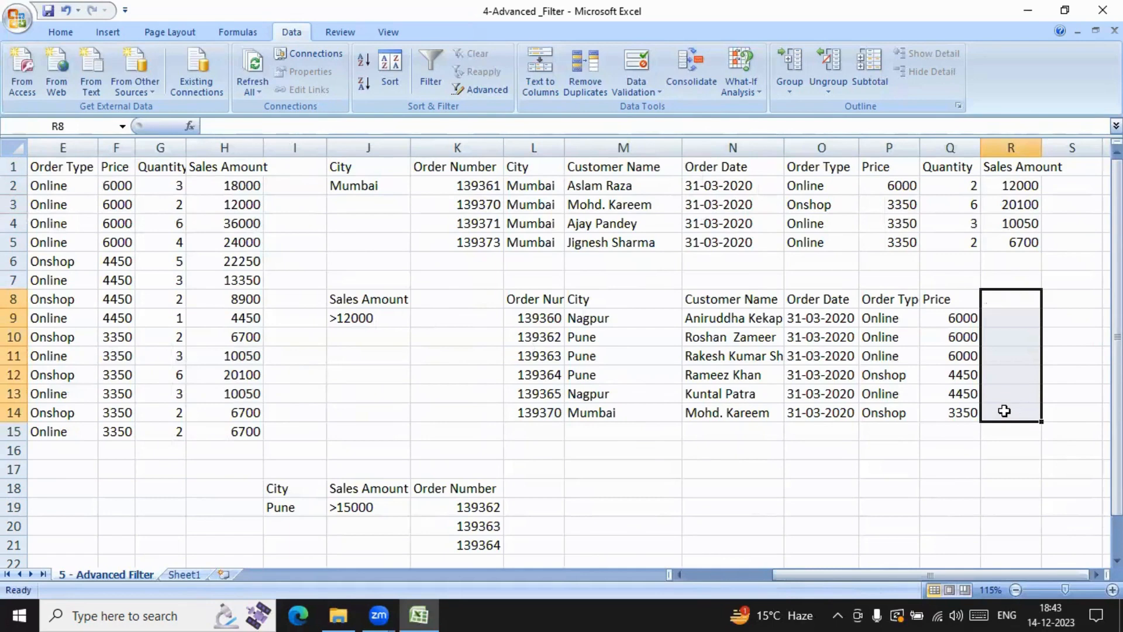
Step: Clear the extracted records in L9:Q14, keeping the headers in row 8, and auto-fit column L
left_click_drag(509, 321, 964, 417)
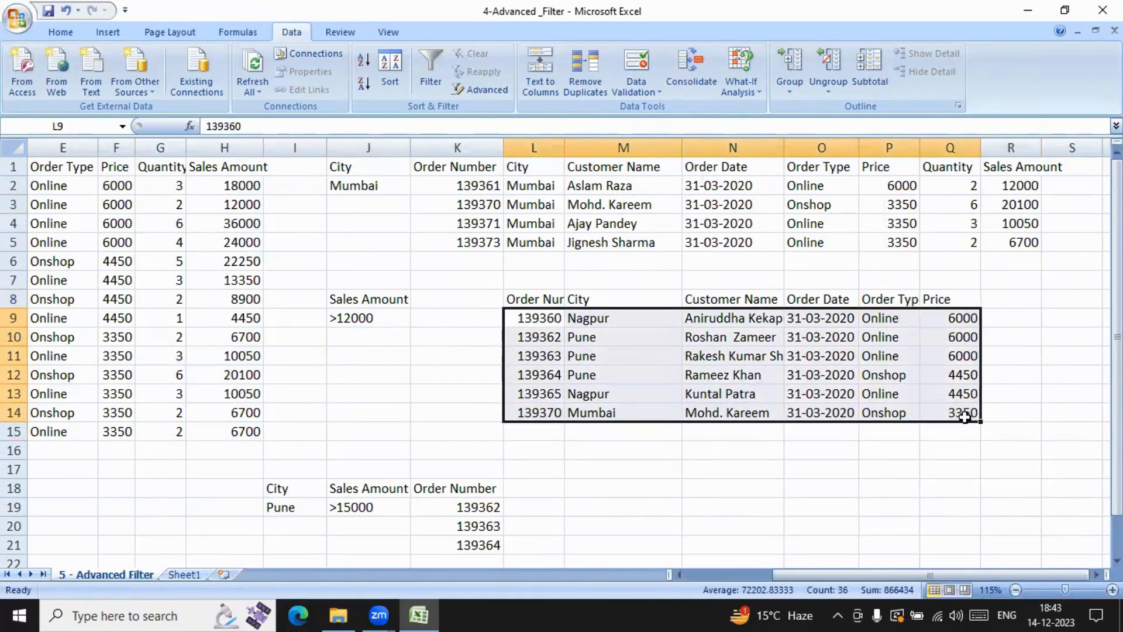
key("Delete")
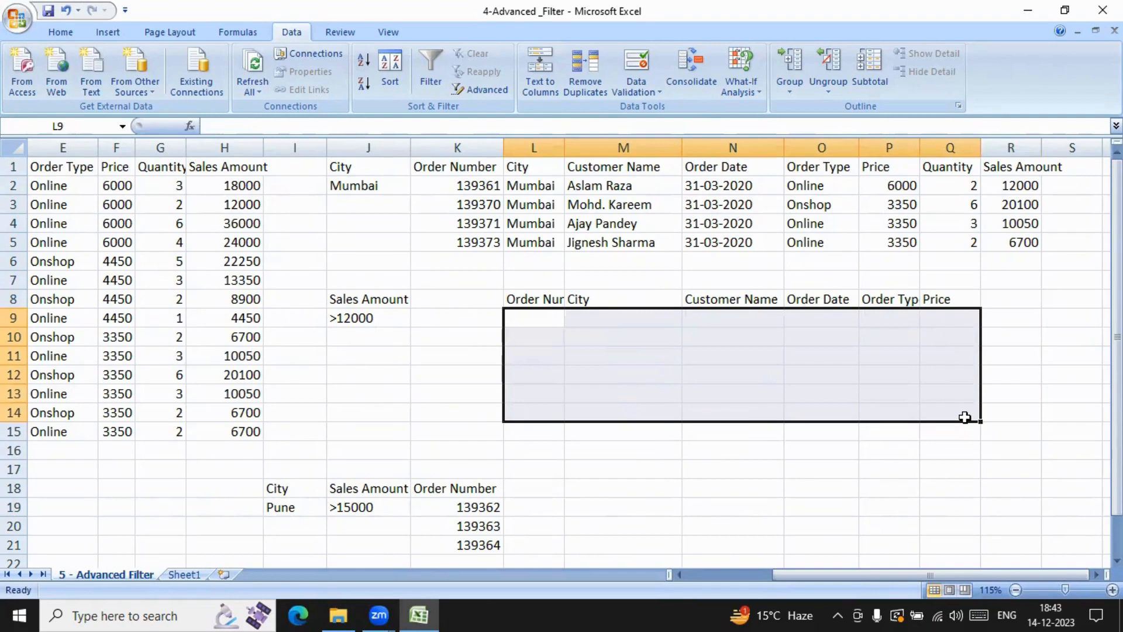
left_click(1051, 325)
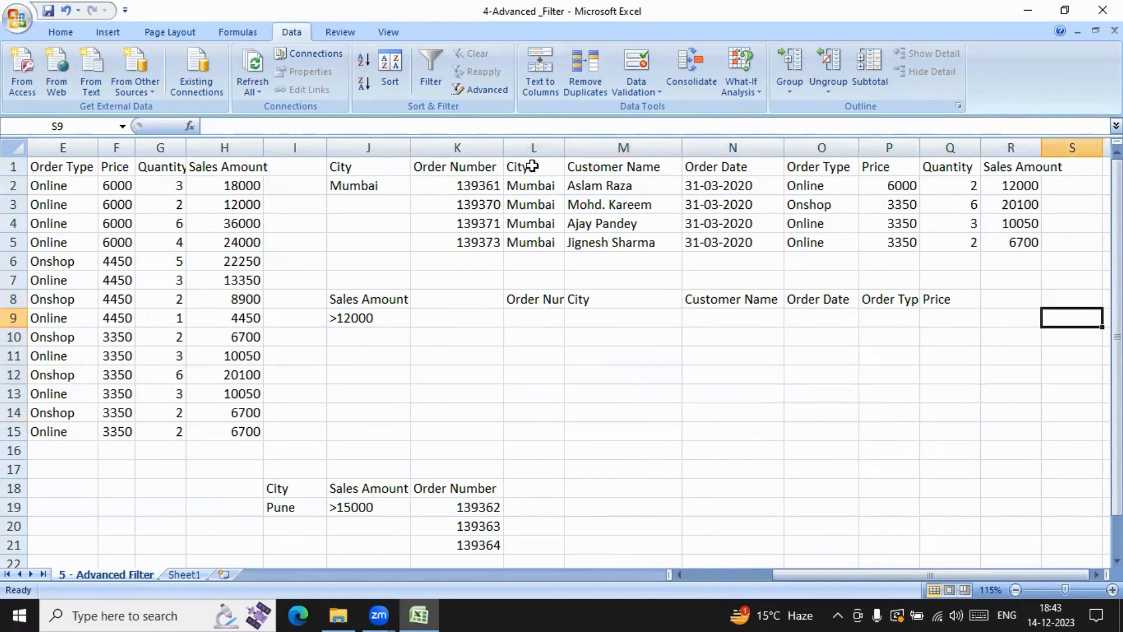
double_click(565, 146)
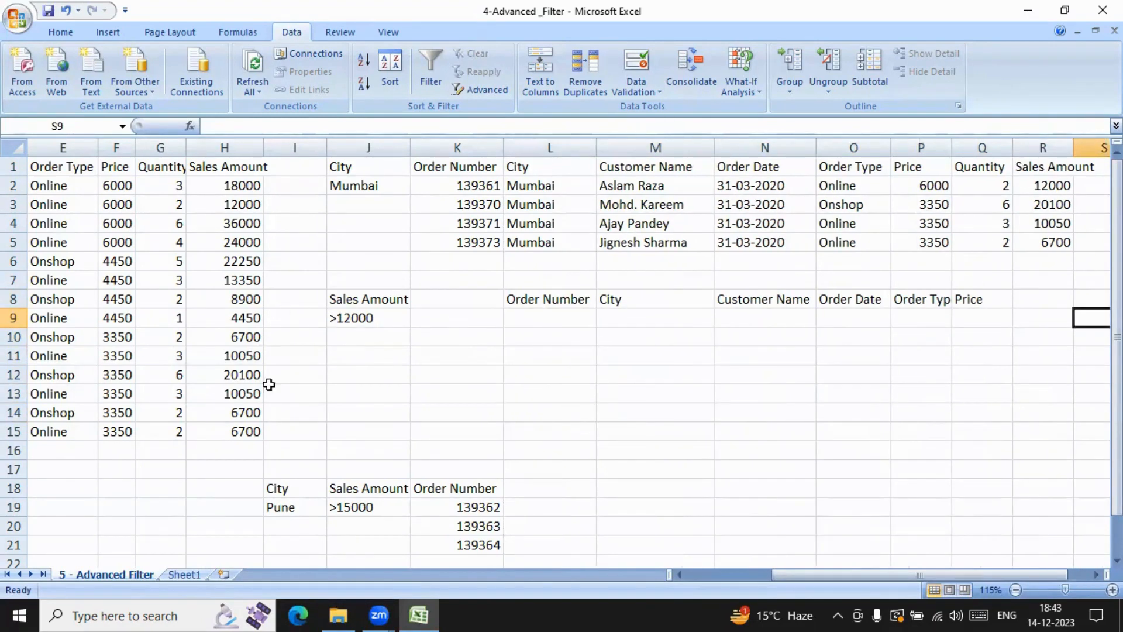
Step: Run the Advanced Filter on A1:H15 with criteria range J8:J9, copying matching orders to another location under the headers in L8:Q8
left_click_drag(778, 575, 559, 552)
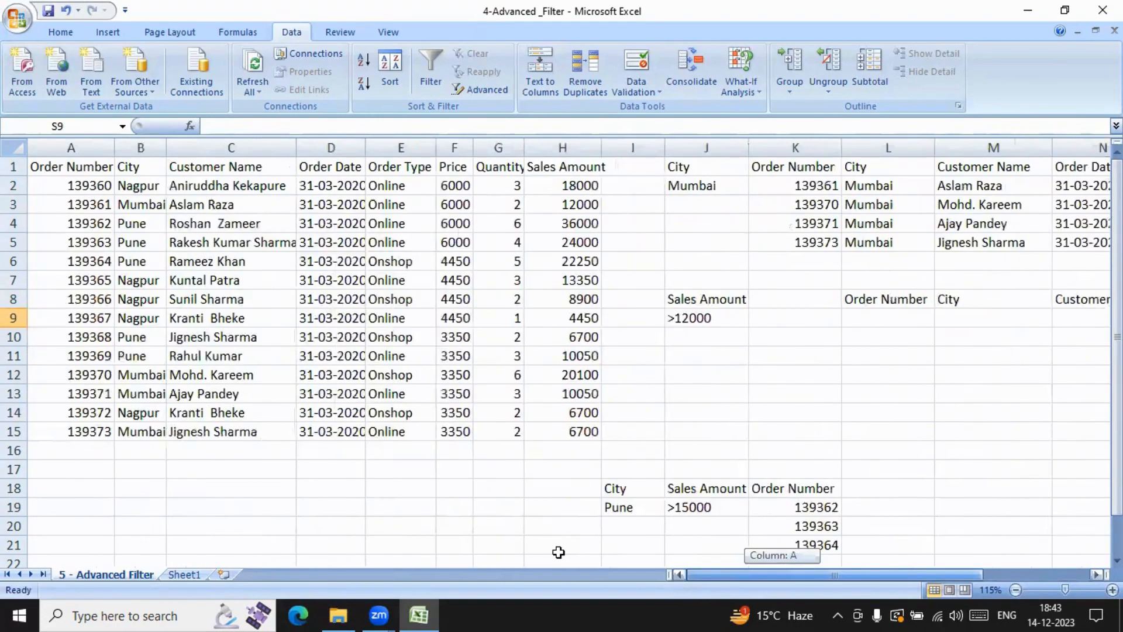
left_click_drag(70, 167, 550, 431)
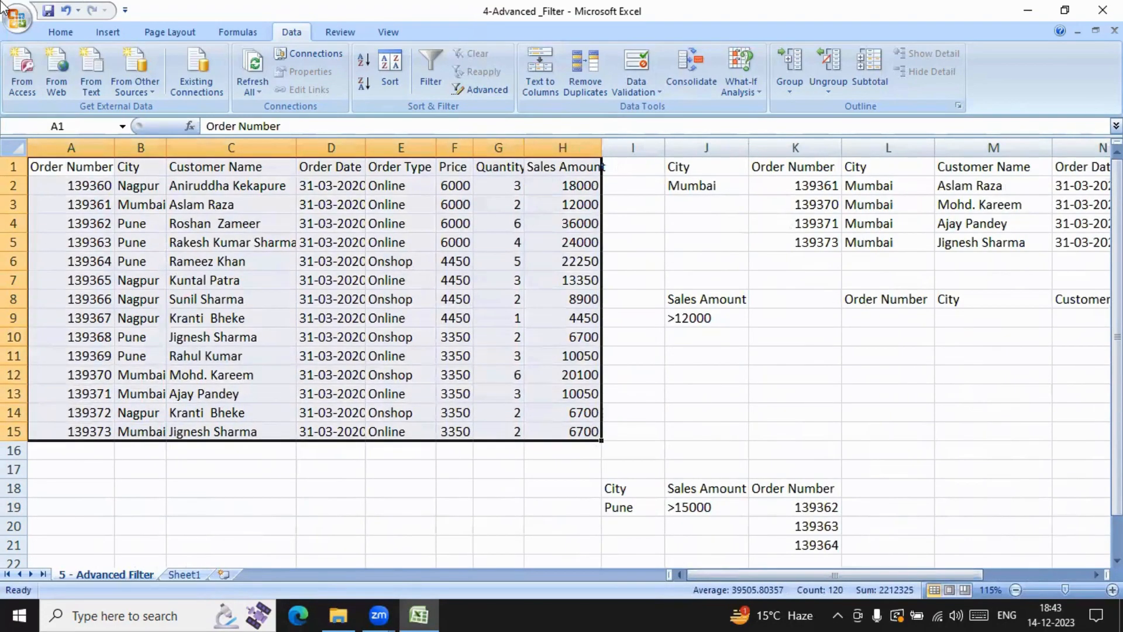
left_click(490, 86)
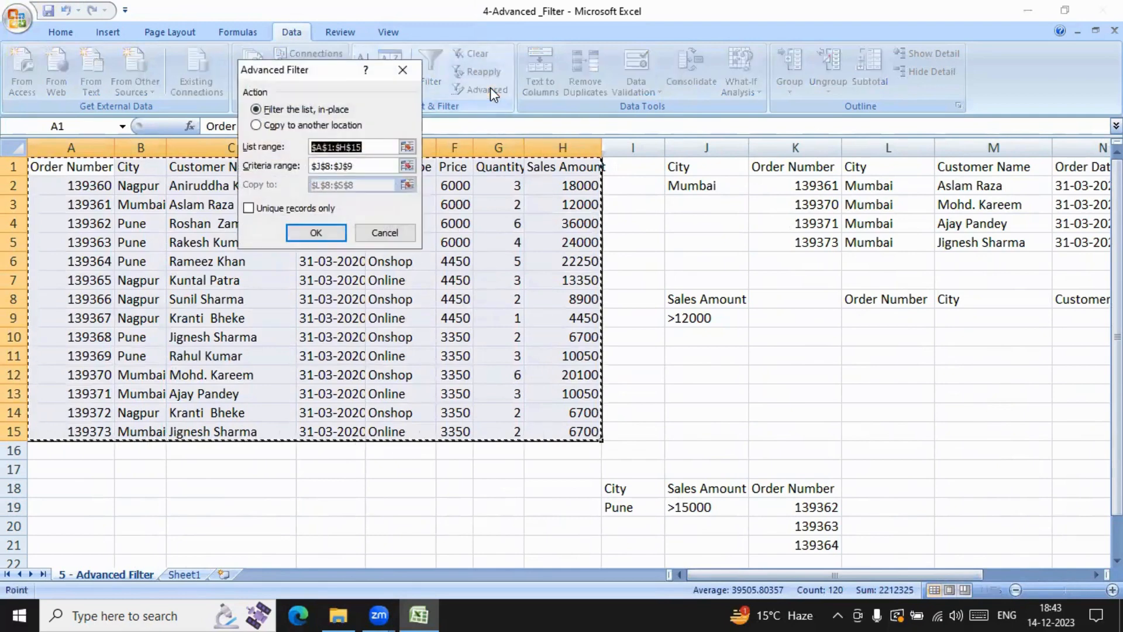
left_click(354, 166)
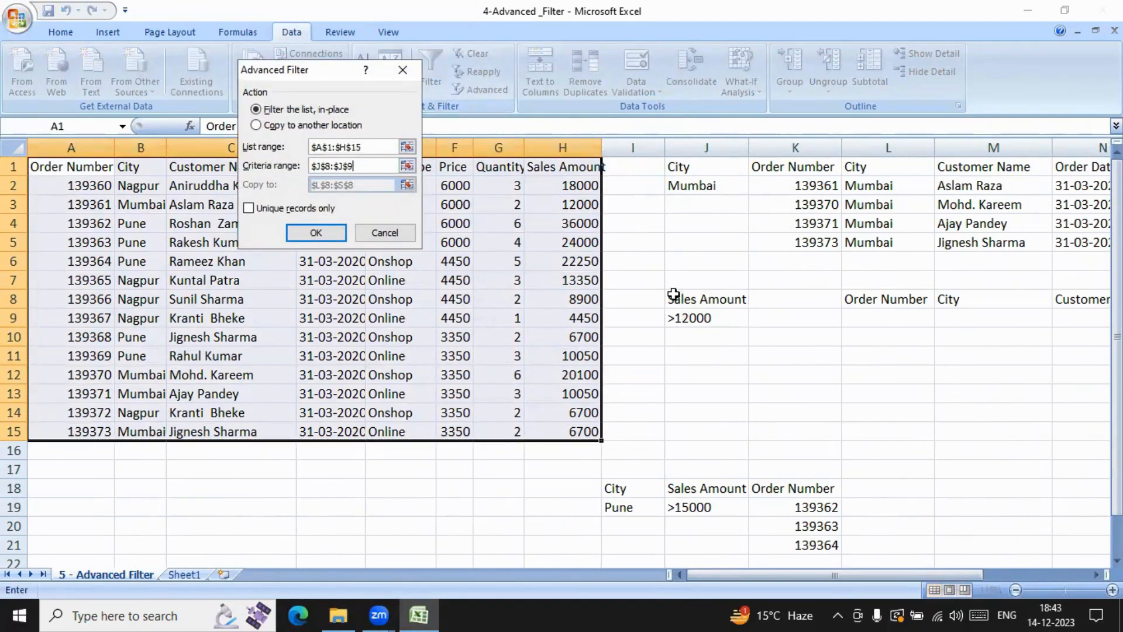
left_click_drag(674, 295, 731, 320)
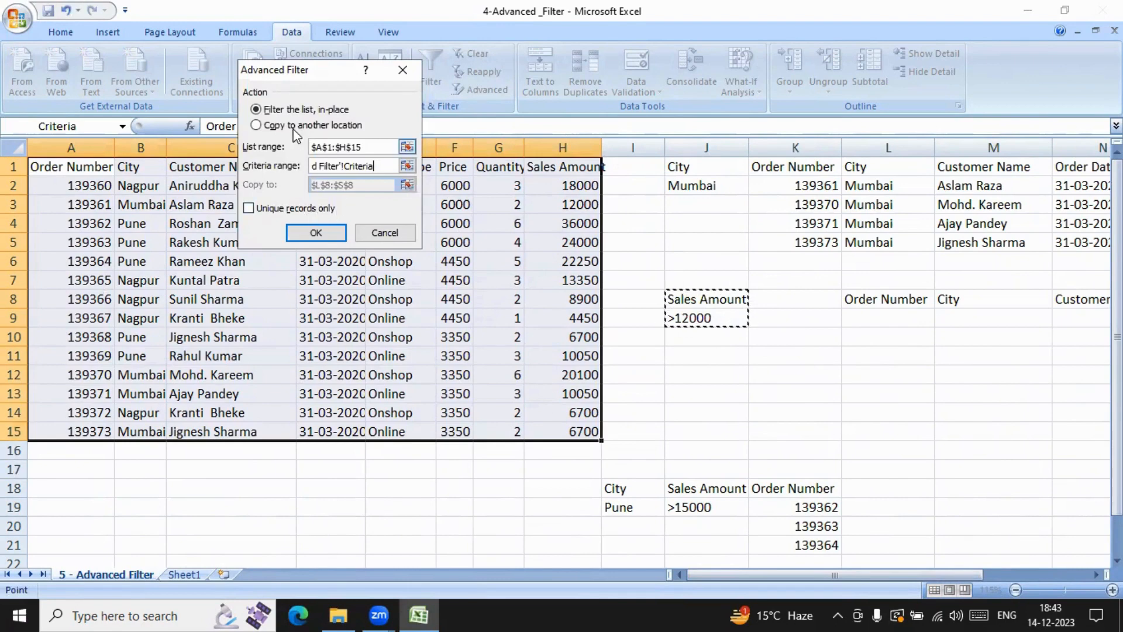
left_click(256, 124)
left_click(362, 185)
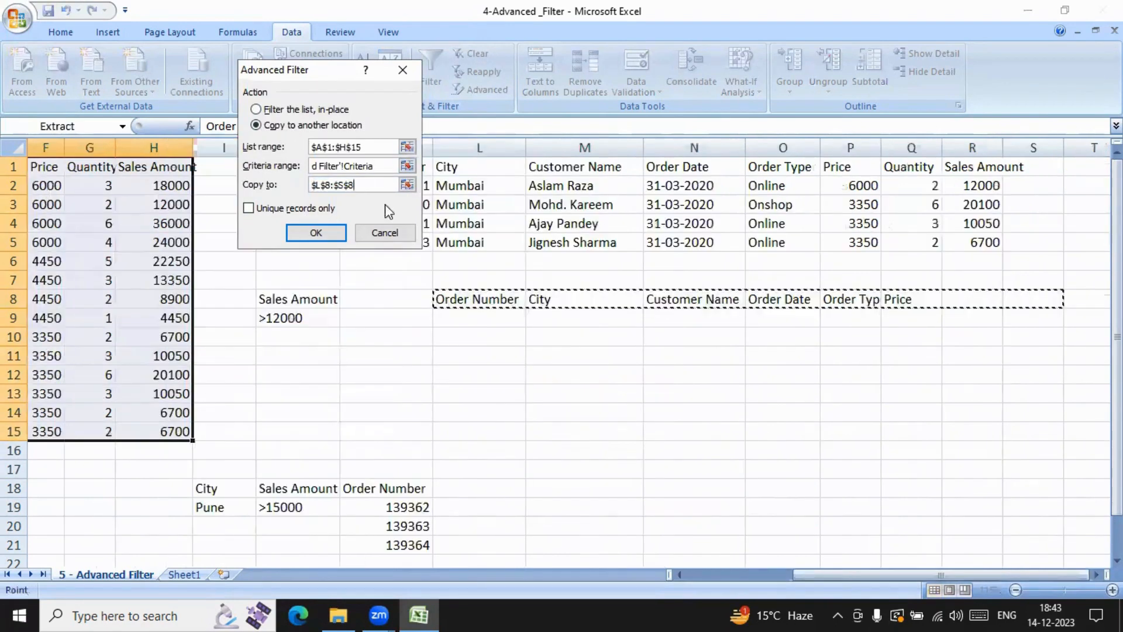
left_click(446, 299)
left_click_drag(446, 299, 899, 304)
left_click(316, 232)
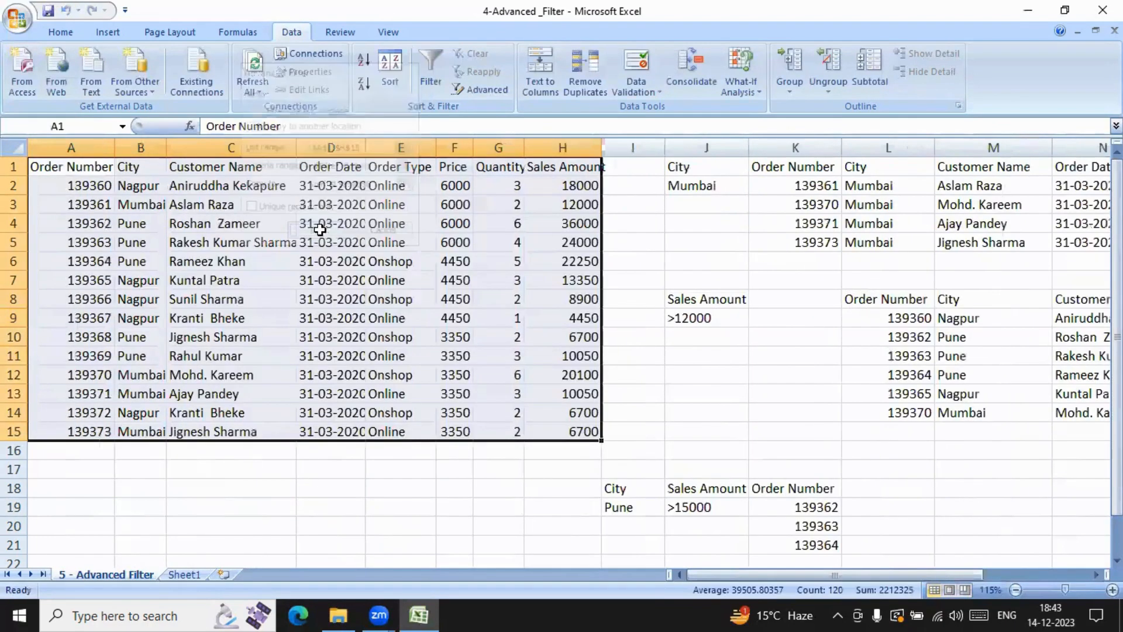
left_click_drag(725, 574, 893, 573)
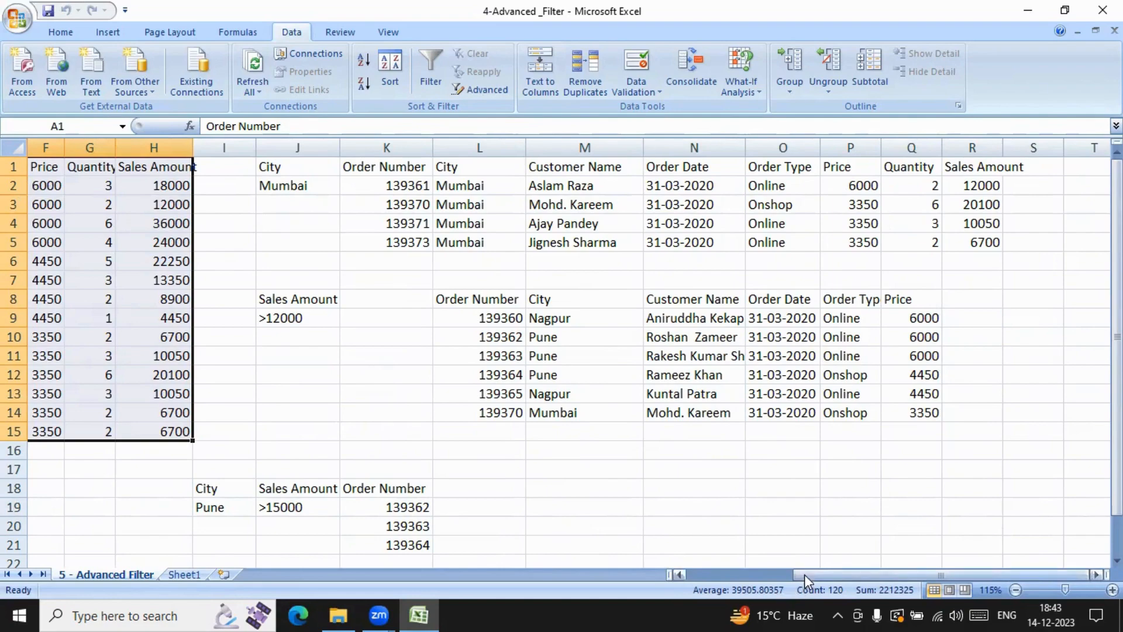
left_click_drag(805, 574, 699, 574)
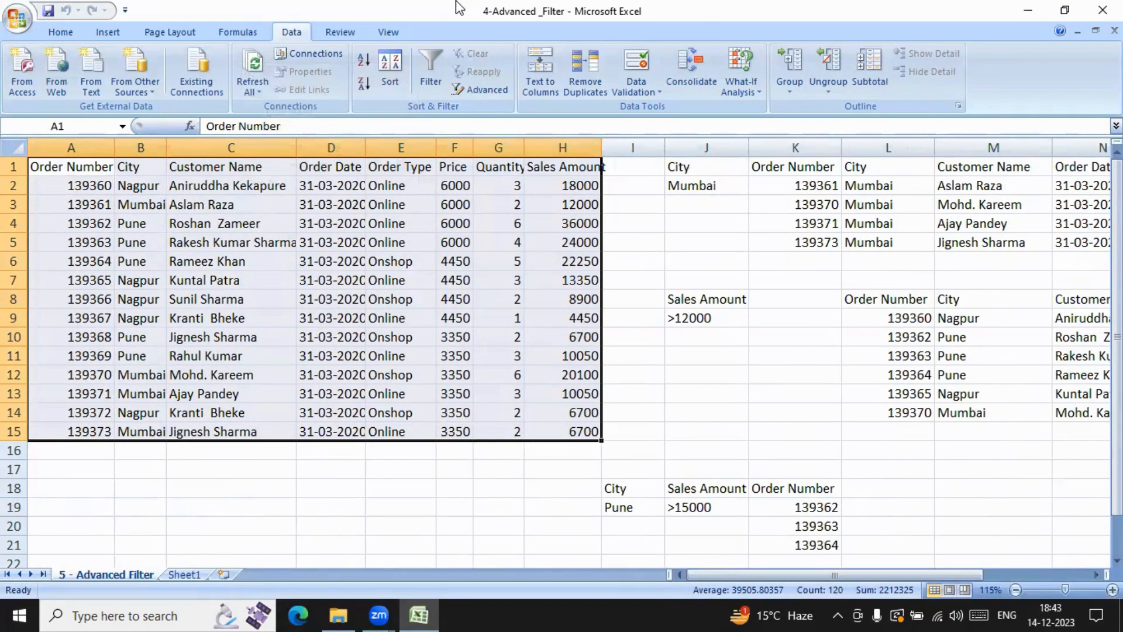
Step: Close the 4-Advanced _Filter workbook without saving and open the 1-Basic-Functions workbook from the A.EXLS folder
left_click(1102, 10)
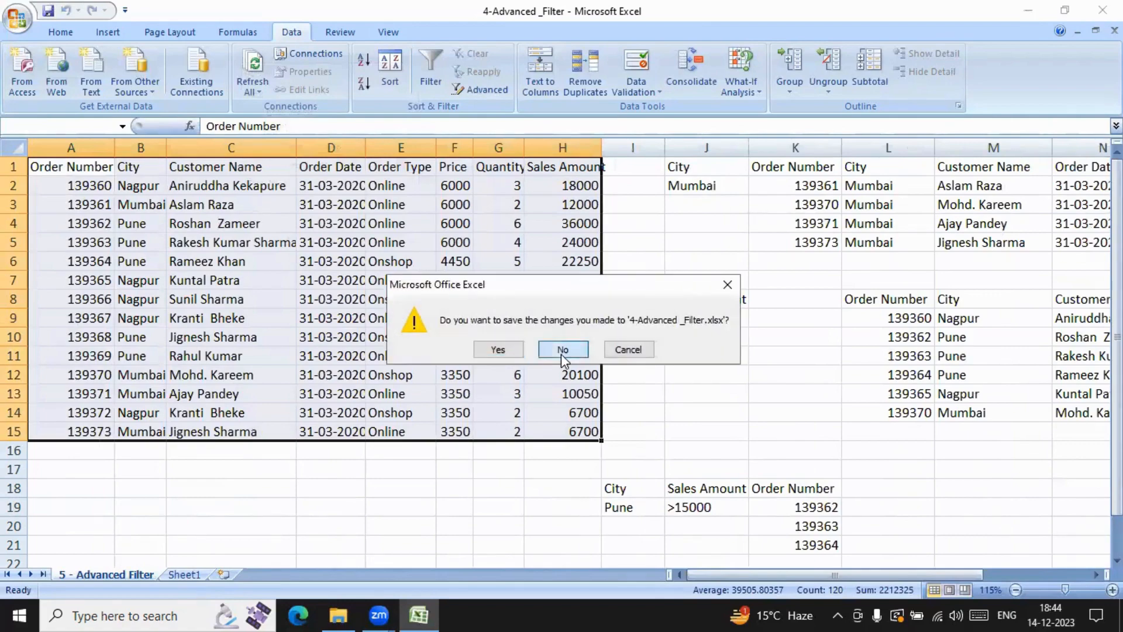
left_click(561, 350)
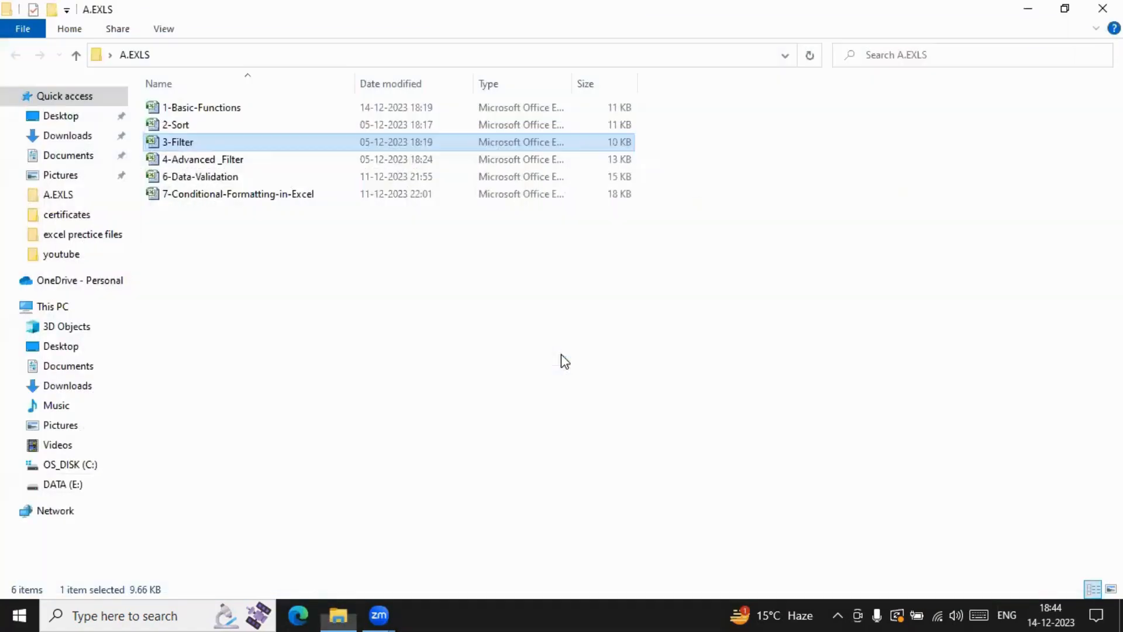
double_click(175, 108)
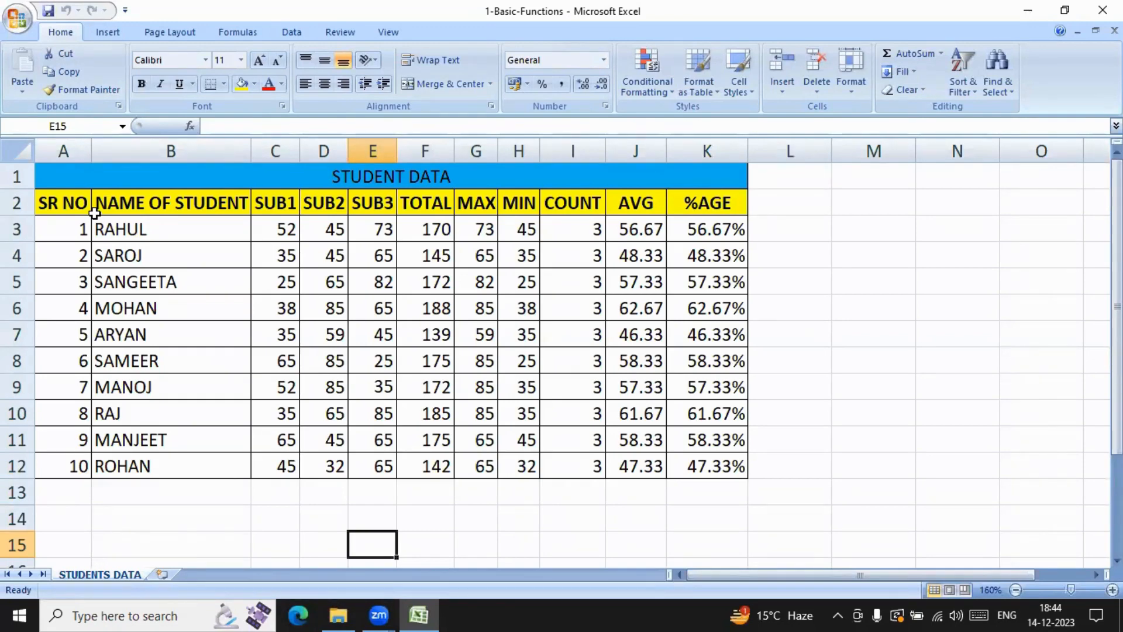
left_click(22, 91)
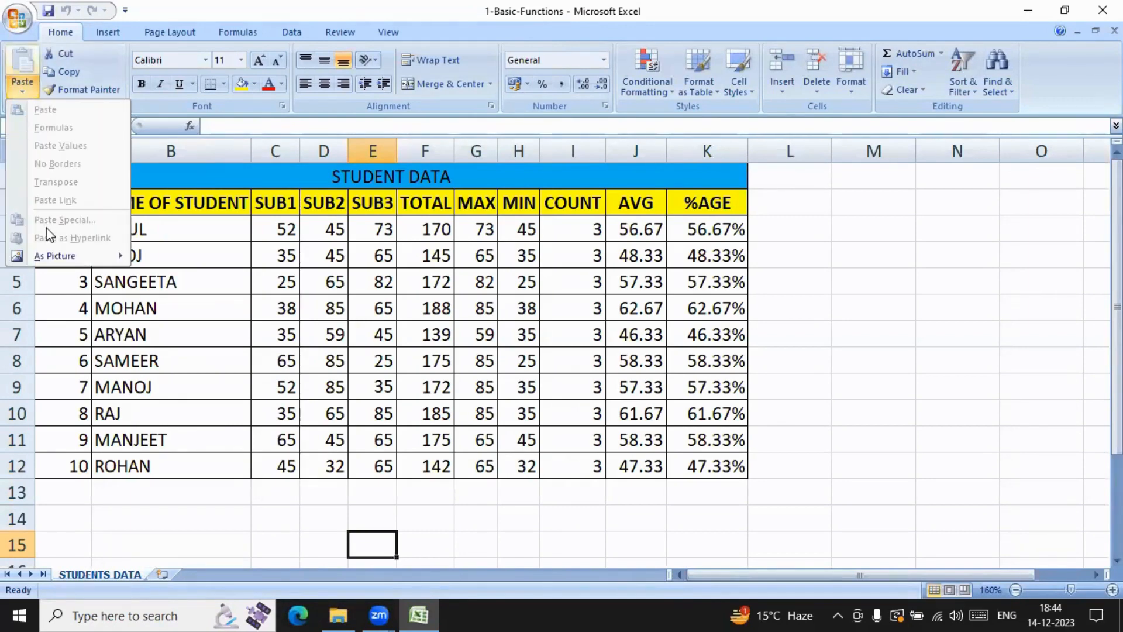
left_click(371, 294)
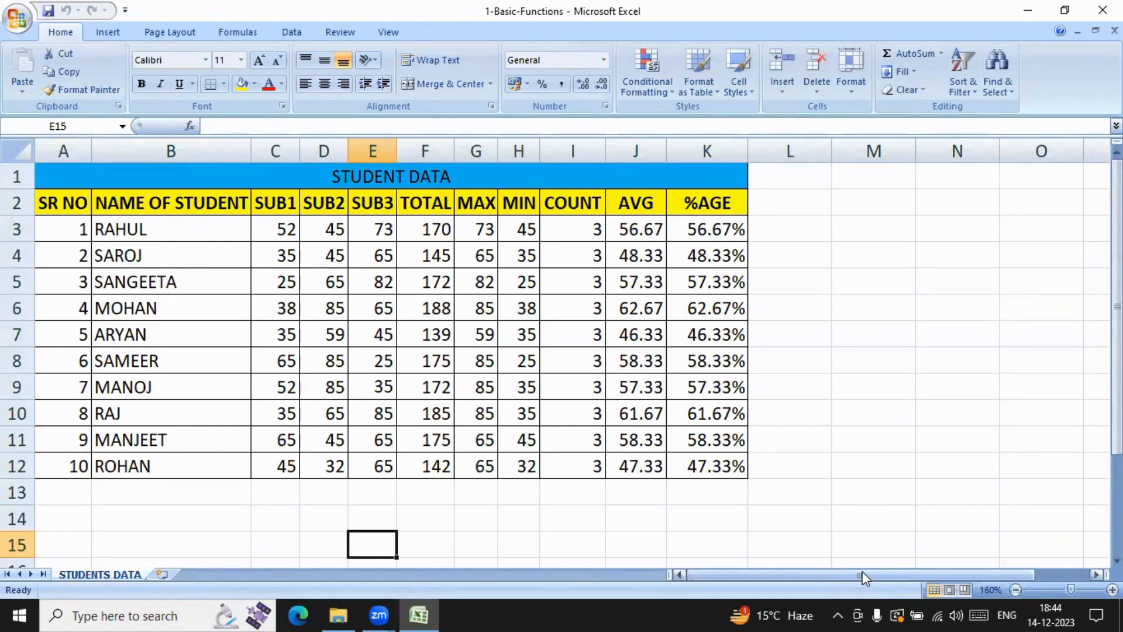
left_click_drag(741, 204, 736, 468)
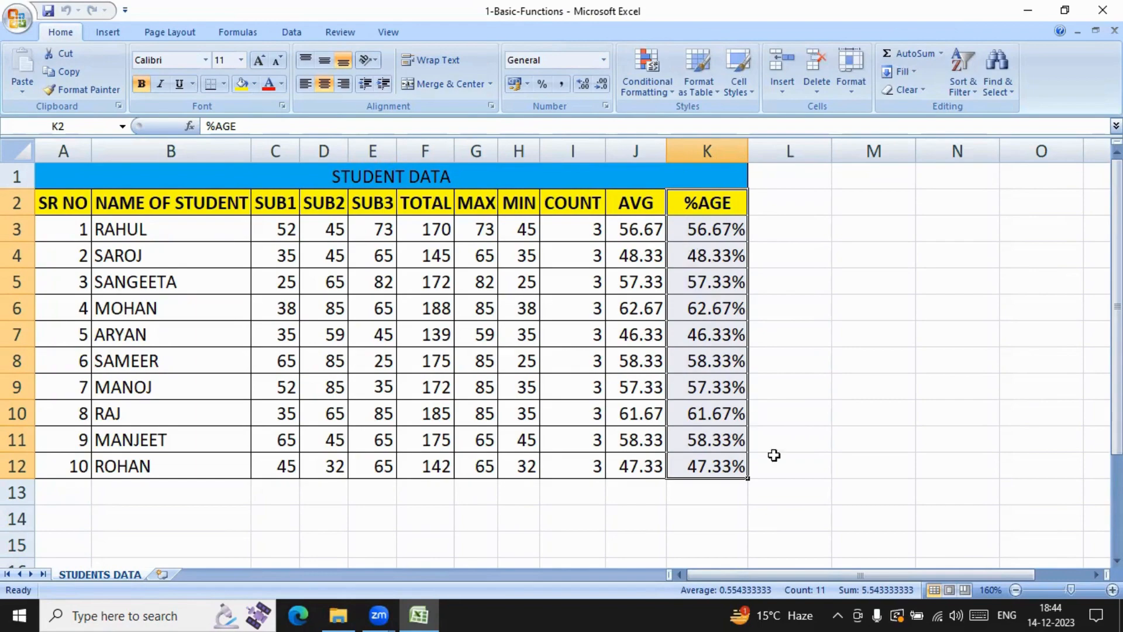
Step: Copy the student data table A1:K12 and paste only its formulas at N1 with Paste Special
left_click(1061, 588)
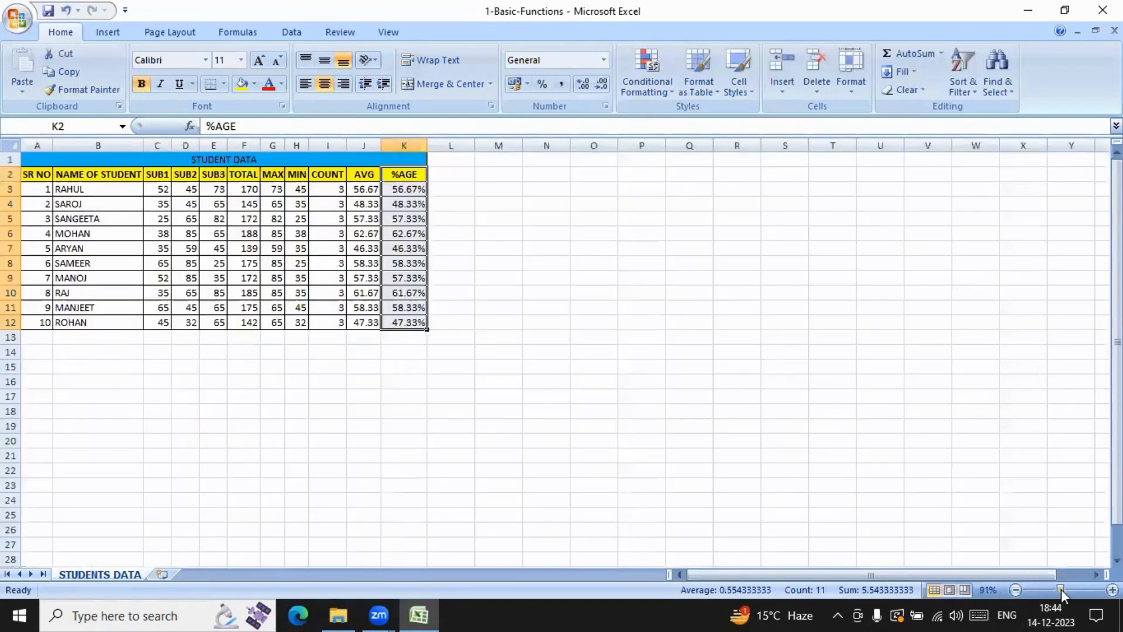
left_click(510, 383)
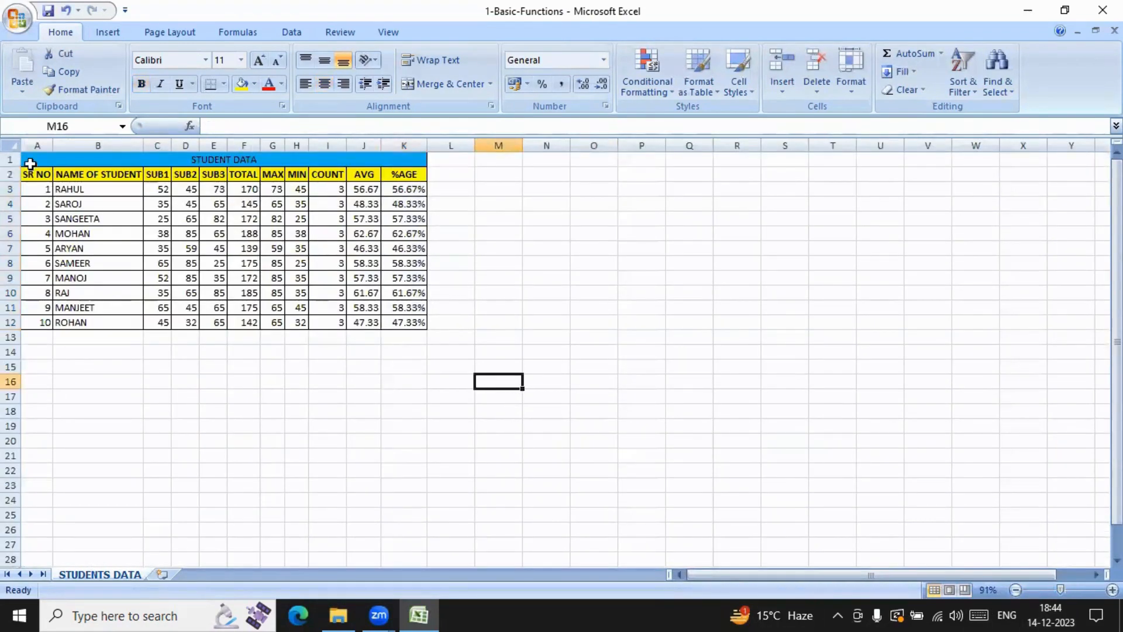
left_click_drag(29, 160, 402, 326)
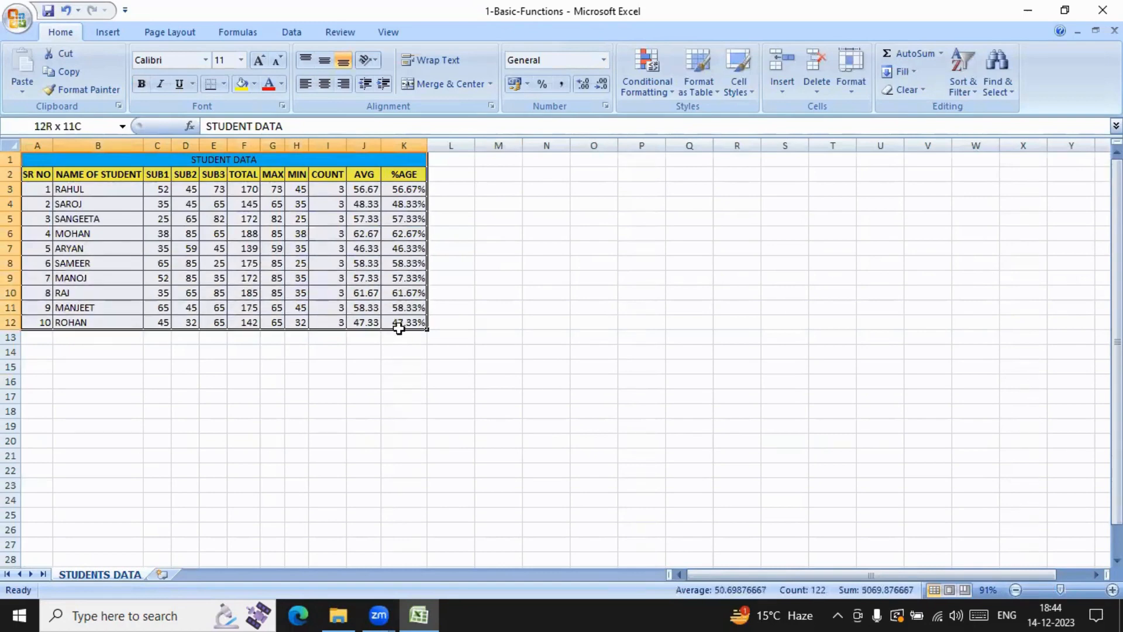
left_click(74, 73)
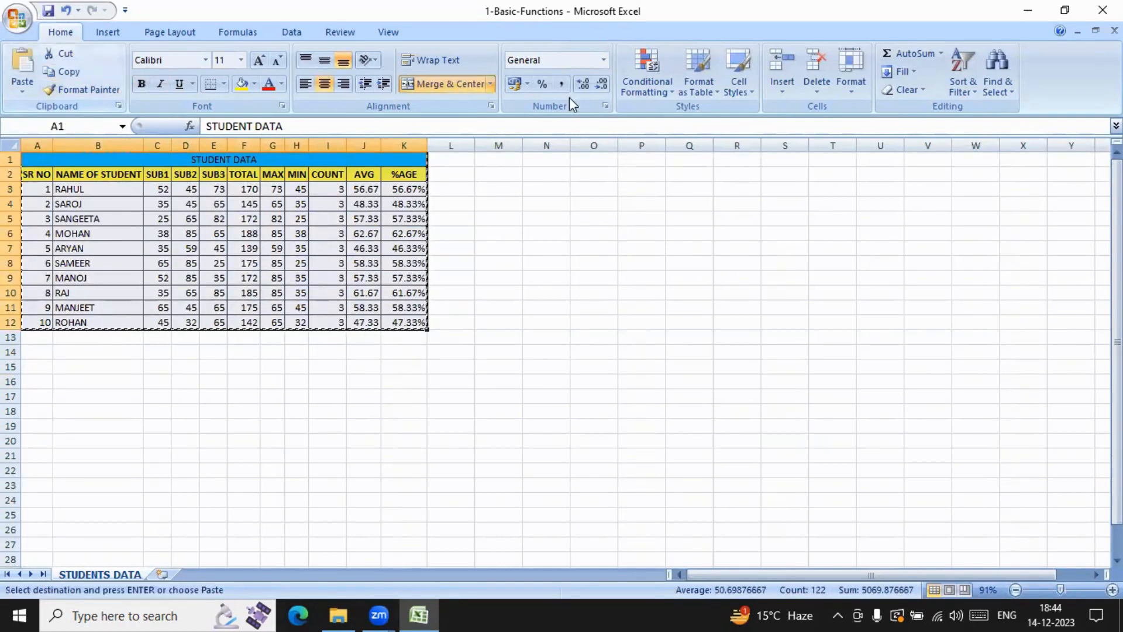
left_click(549, 161)
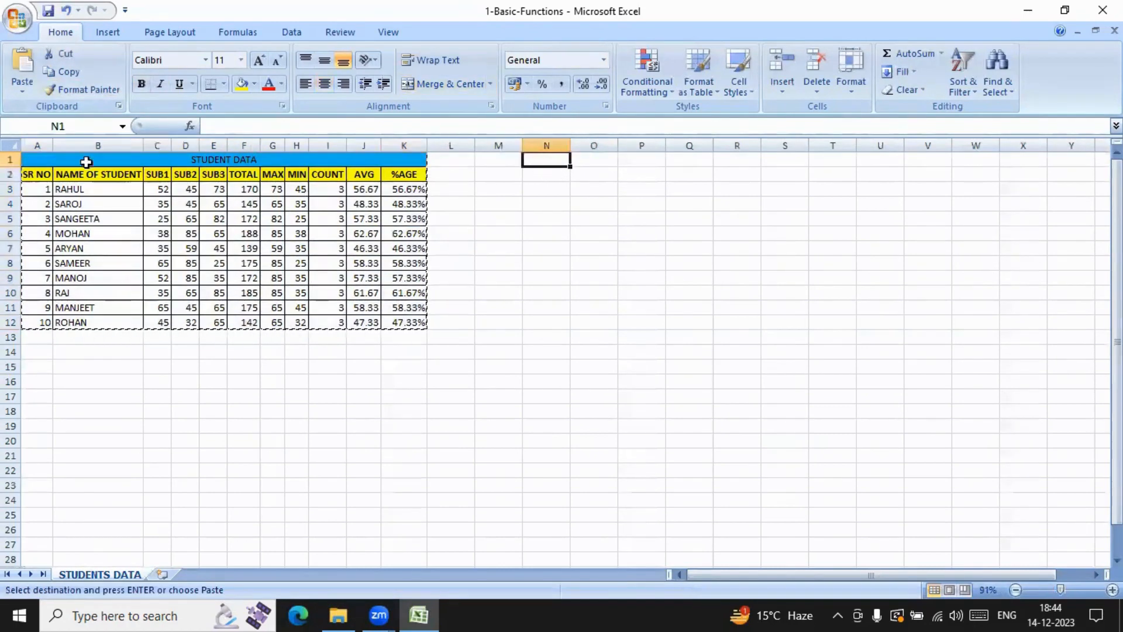
left_click(24, 89)
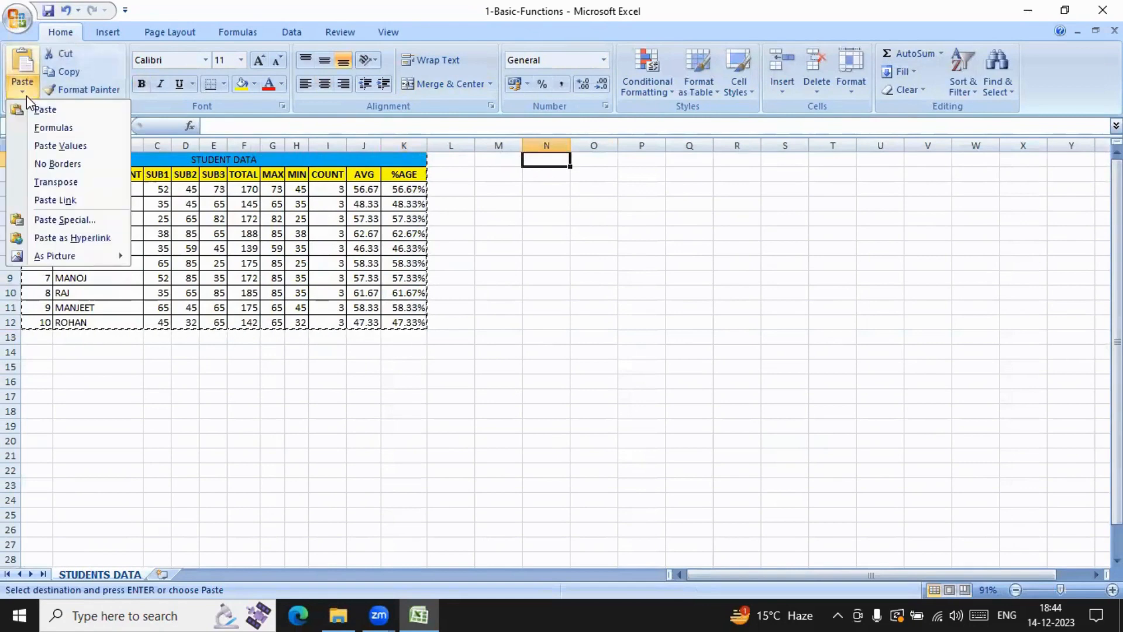
left_click(66, 222)
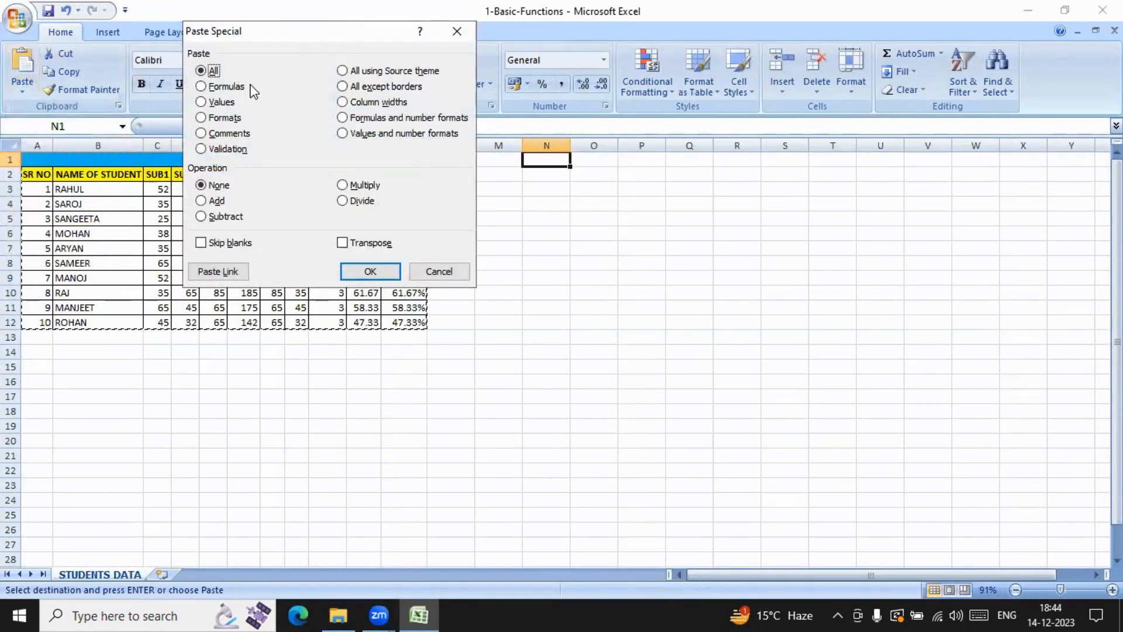
left_click(201, 88)
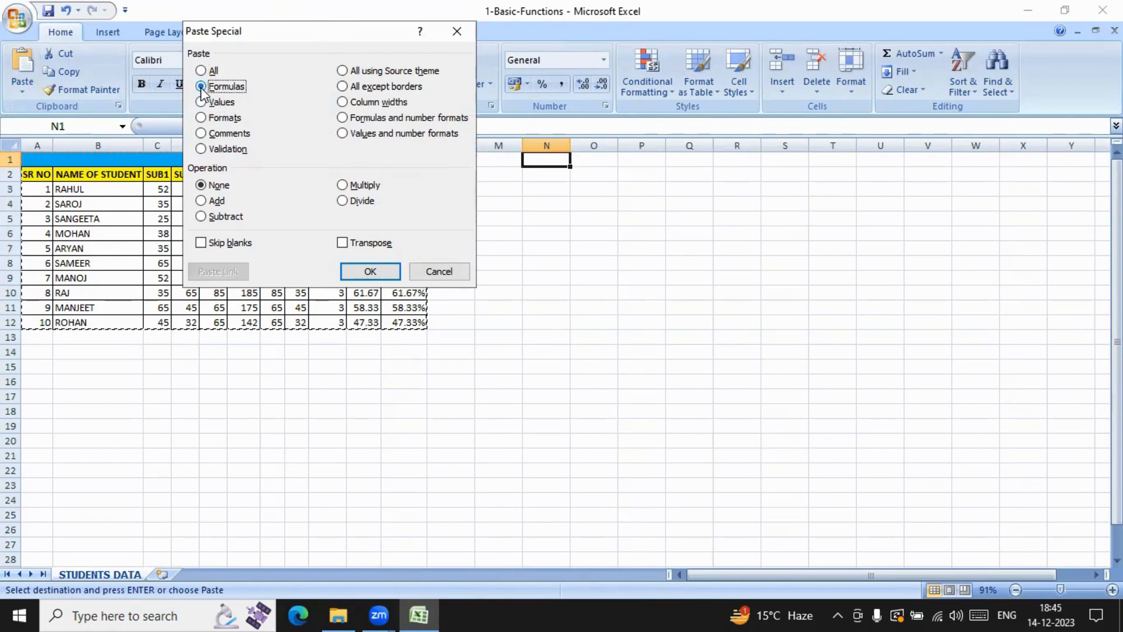
left_click(370, 271)
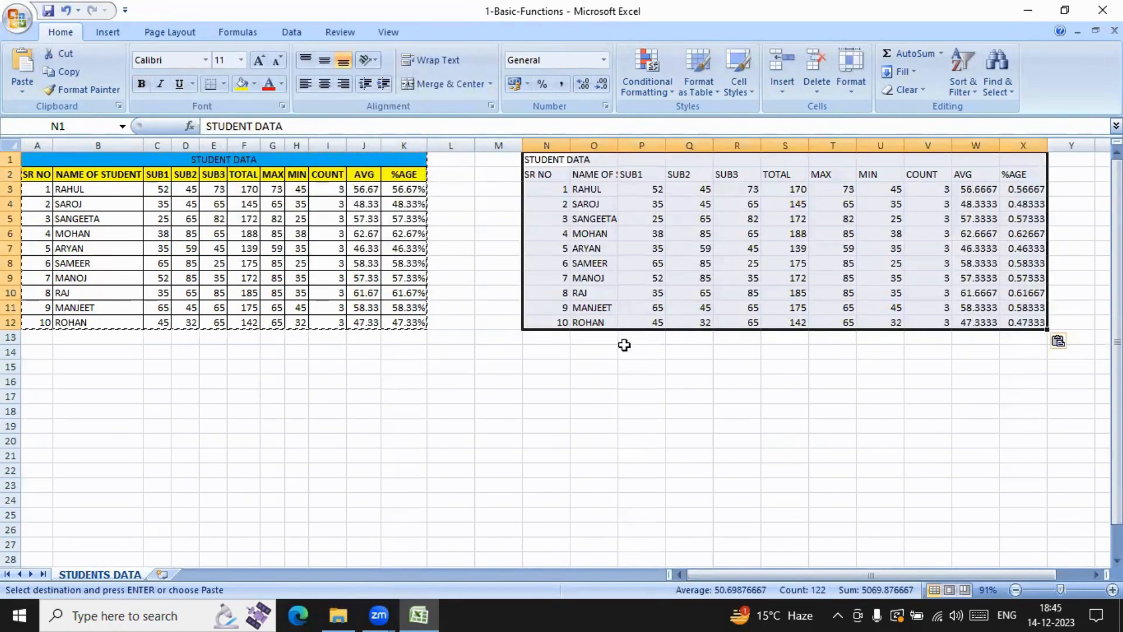
Step: Examine the contents of several AVG and %AGE cells in the table copy starting at N1
left_click(636, 366)
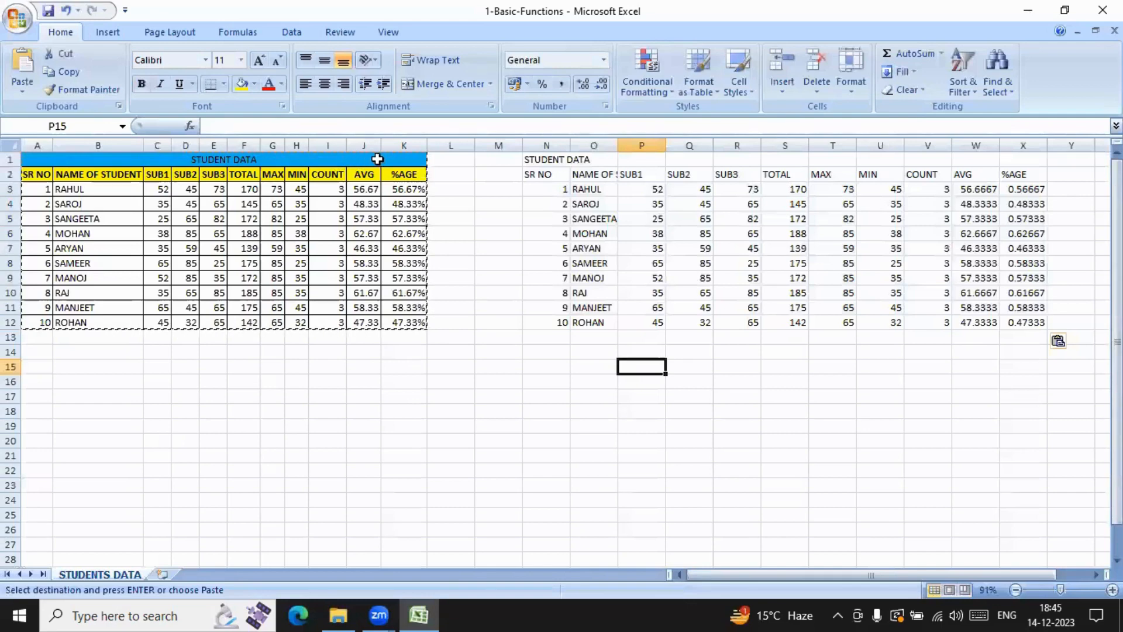
left_click(1024, 206)
left_click(985, 263)
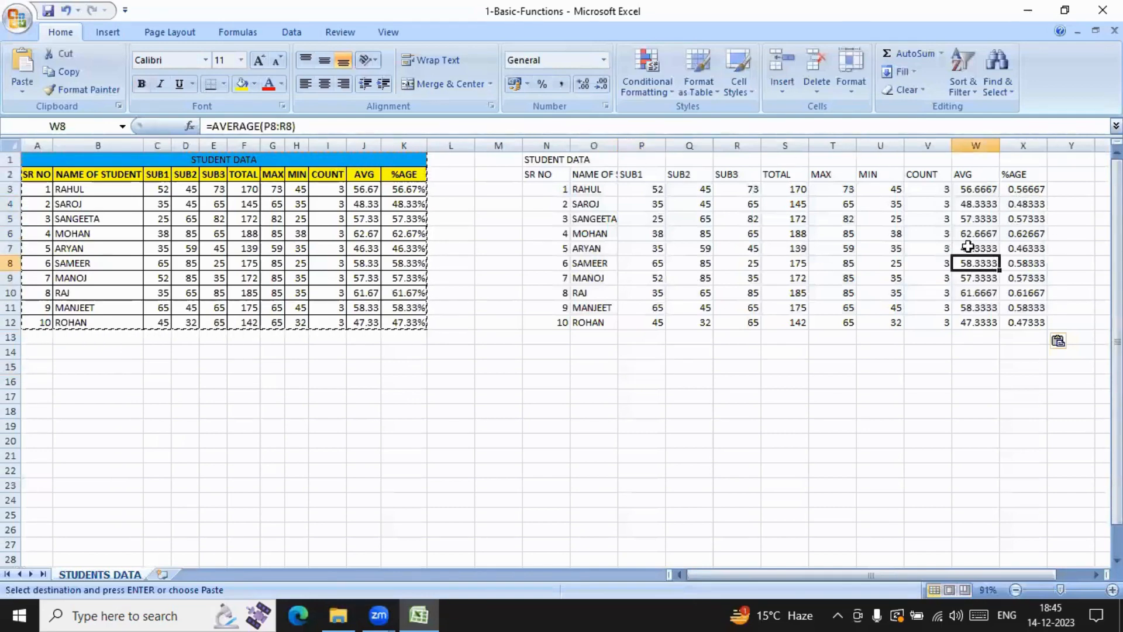
left_click(1071, 258)
left_click(1038, 293)
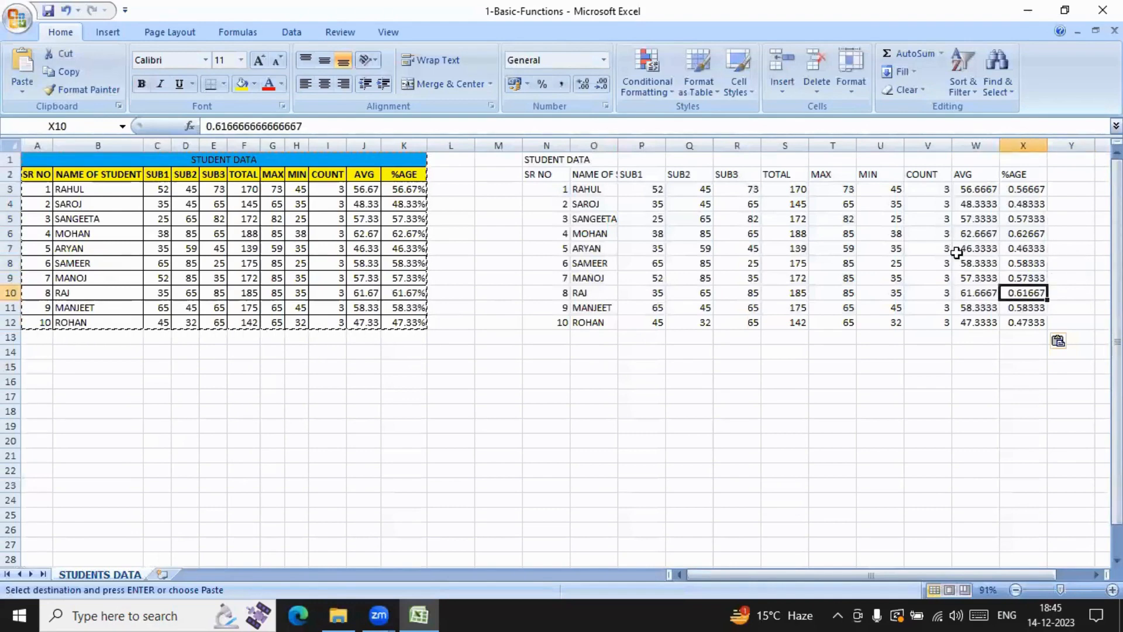
left_click(960, 247)
left_click(974, 204)
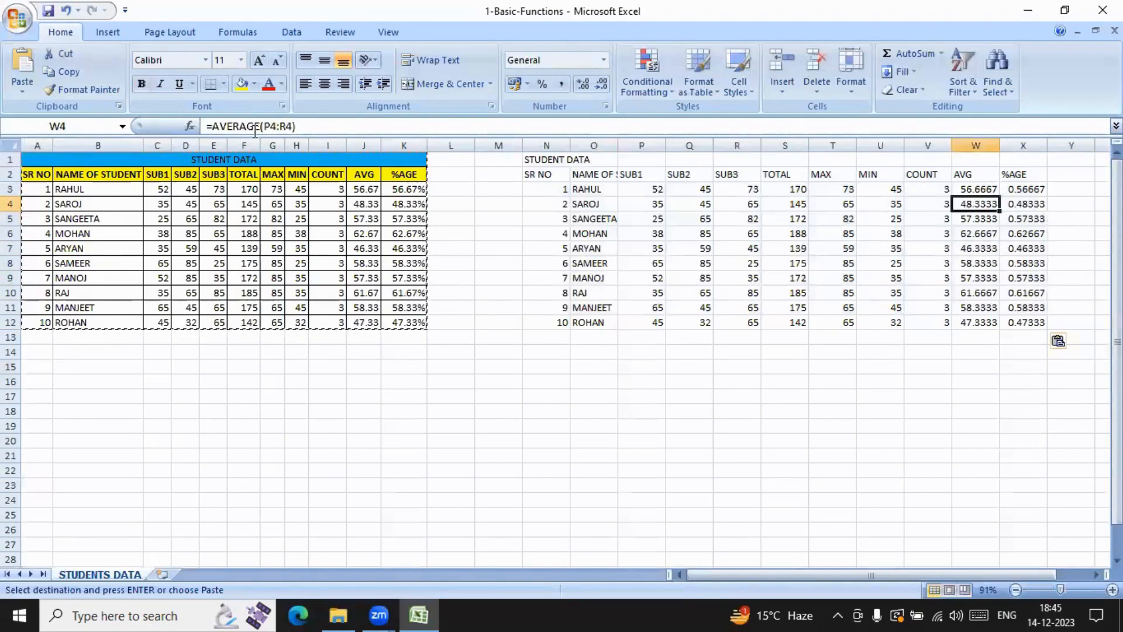
Step: Paste only the values of the copied student table at B14 with Paste Special
left_click(83, 356)
left_click(24, 90)
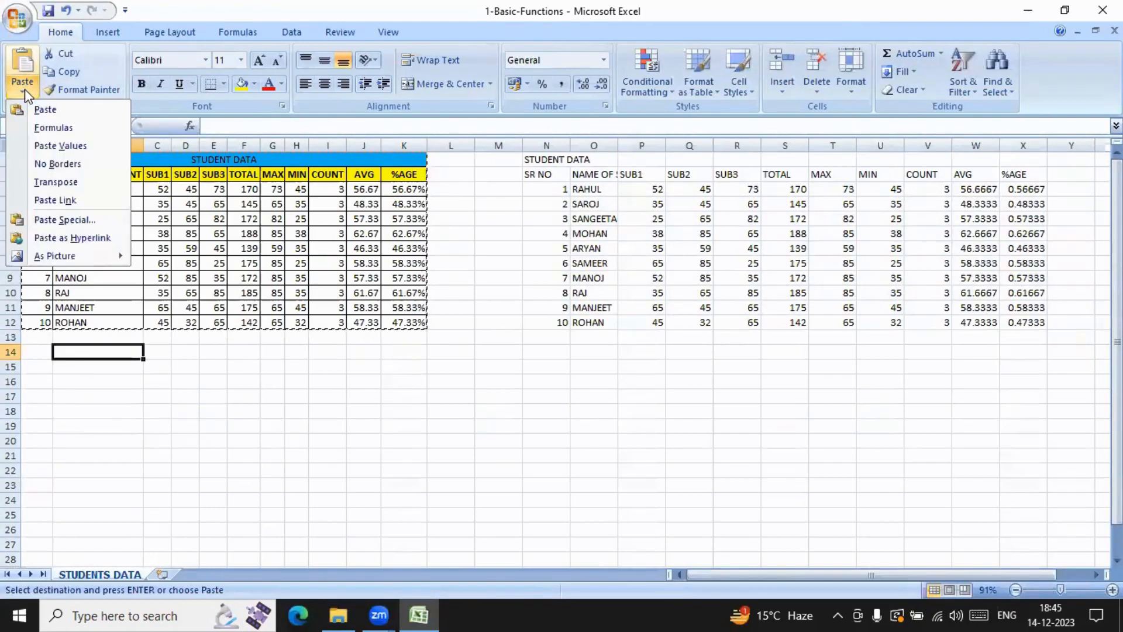
left_click(45, 222)
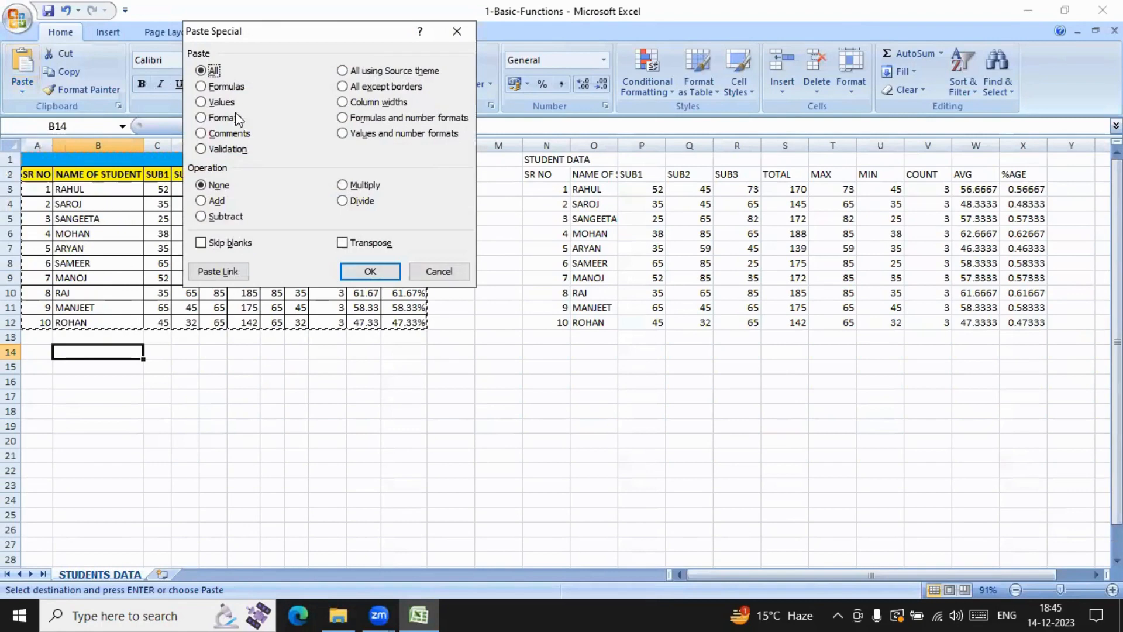
left_click(201, 103)
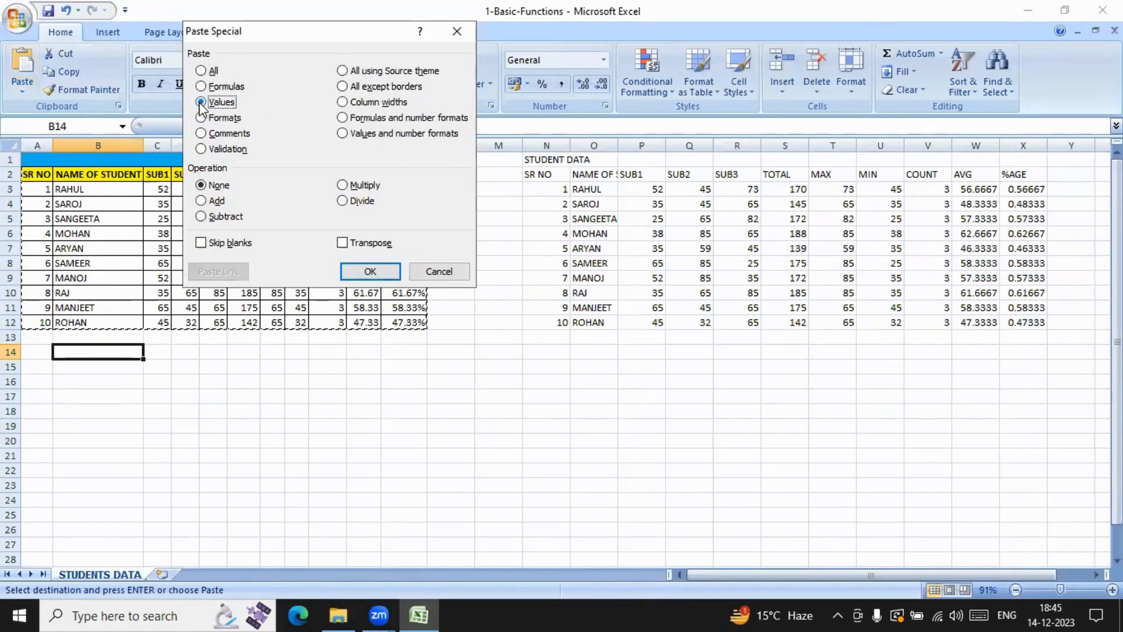
left_click(371, 271)
scroll(585, 302, "down", 2)
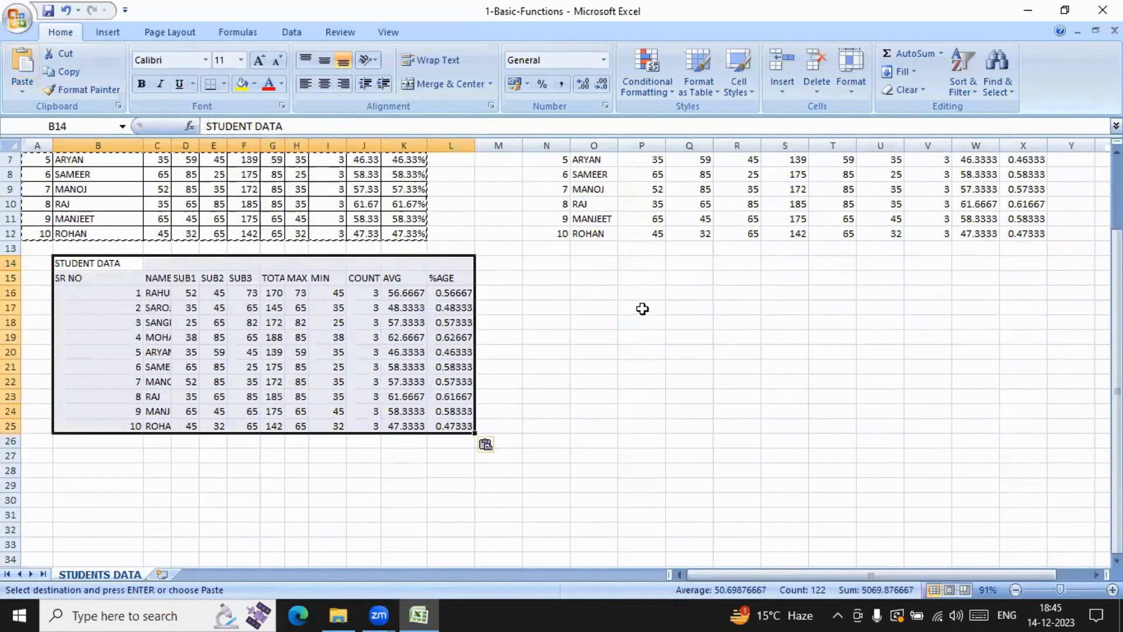
Step: Inspect several MIN, AVG and %AGE cells in the table copy starting at B14 for values or formulas
left_click(327, 382)
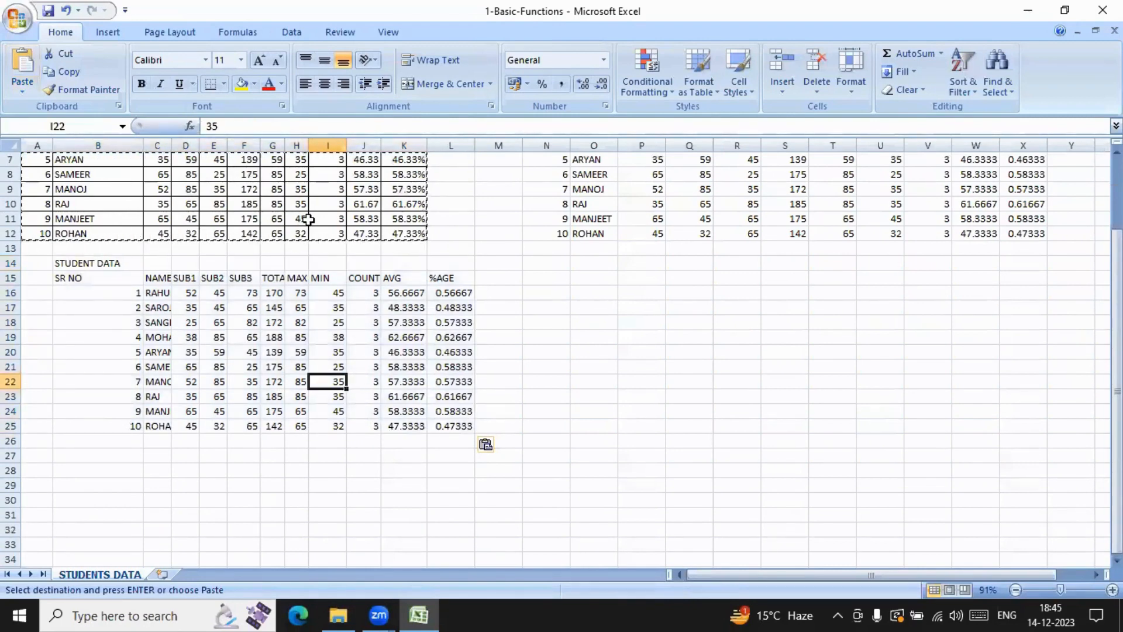
left_click(451, 336)
left_click(457, 367)
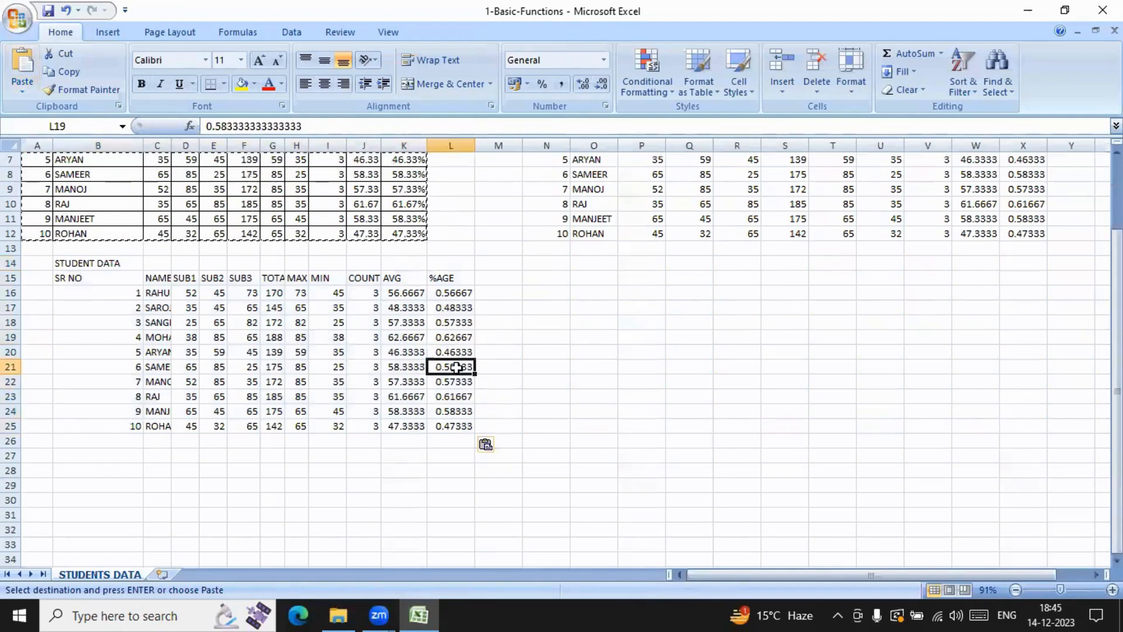
left_click(413, 339)
left_click(413, 382)
left_click(465, 383)
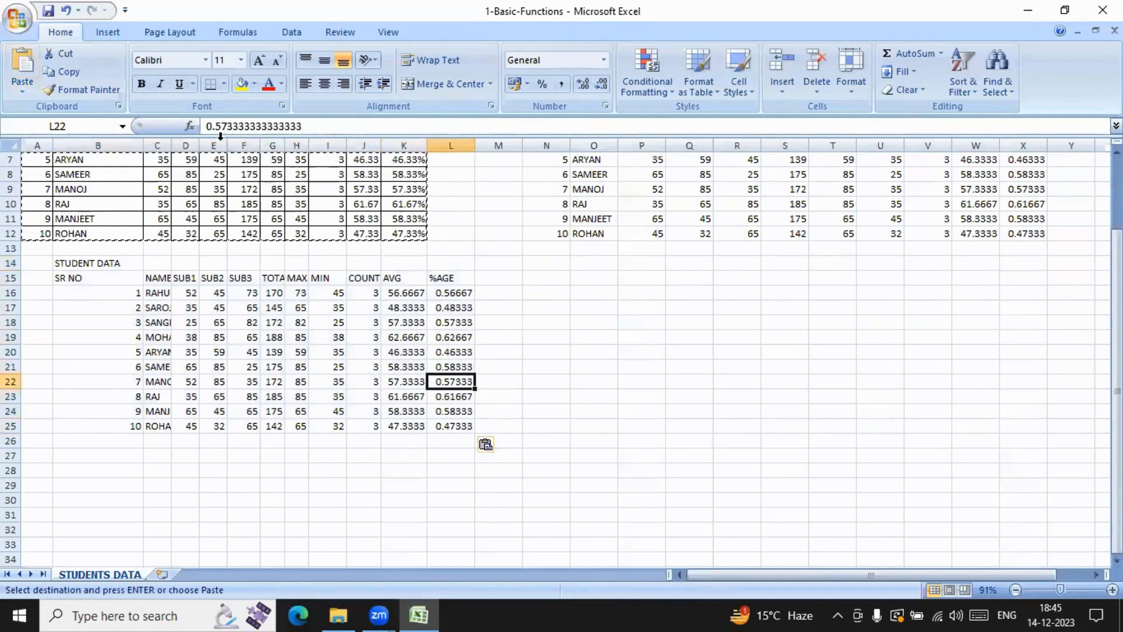
Step: Check the full contents of %AGE cell L22, %AGE cell L19 and AVG cell K19 in the values-only copy
left_click(268, 125)
left_click(268, 125)
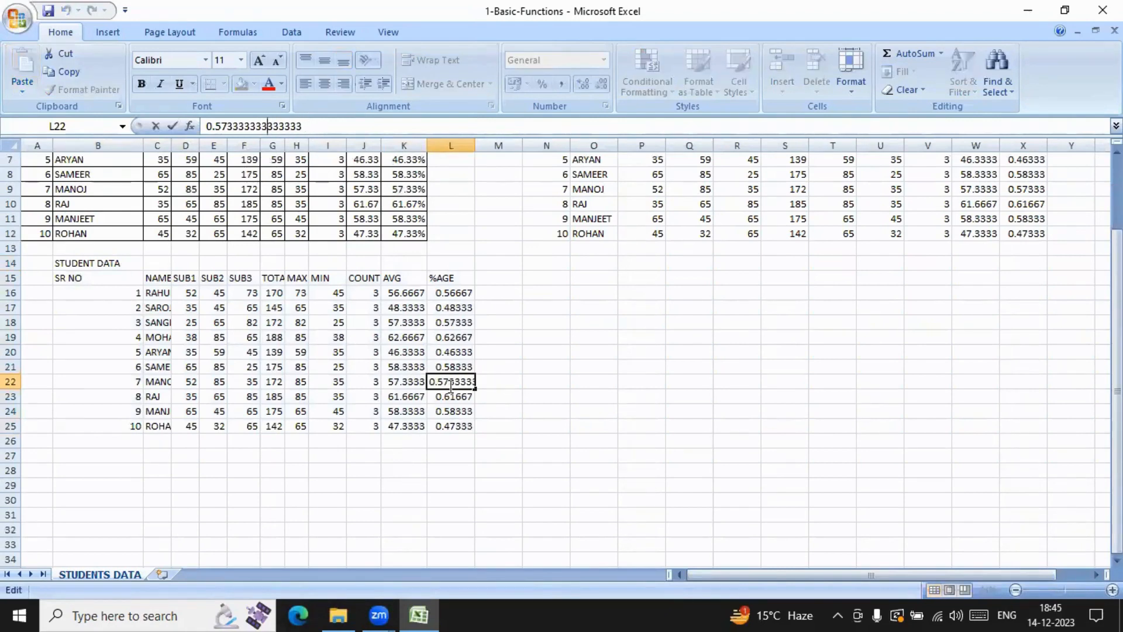
left_click(451, 338)
left_click(405, 338)
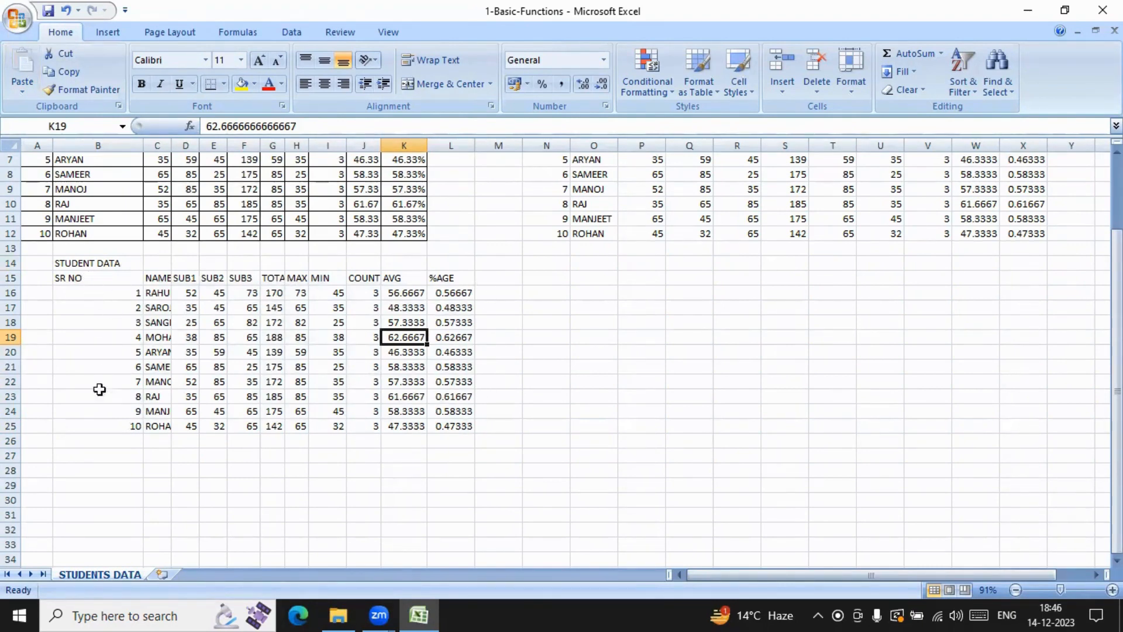
Step: Copy the student data table A1:K12 and paste only its formats at O16 with Paste Special
left_click(622, 297)
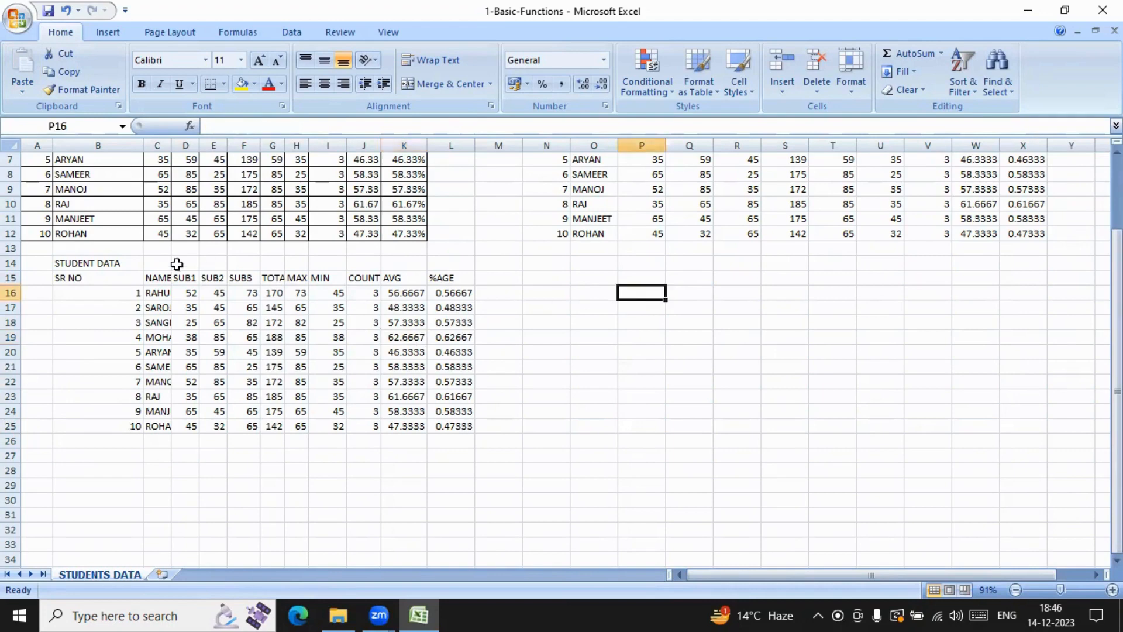
scroll(175, 260, "up", 2)
left_click_drag(29, 159, 337, 323)
left_click(61, 71)
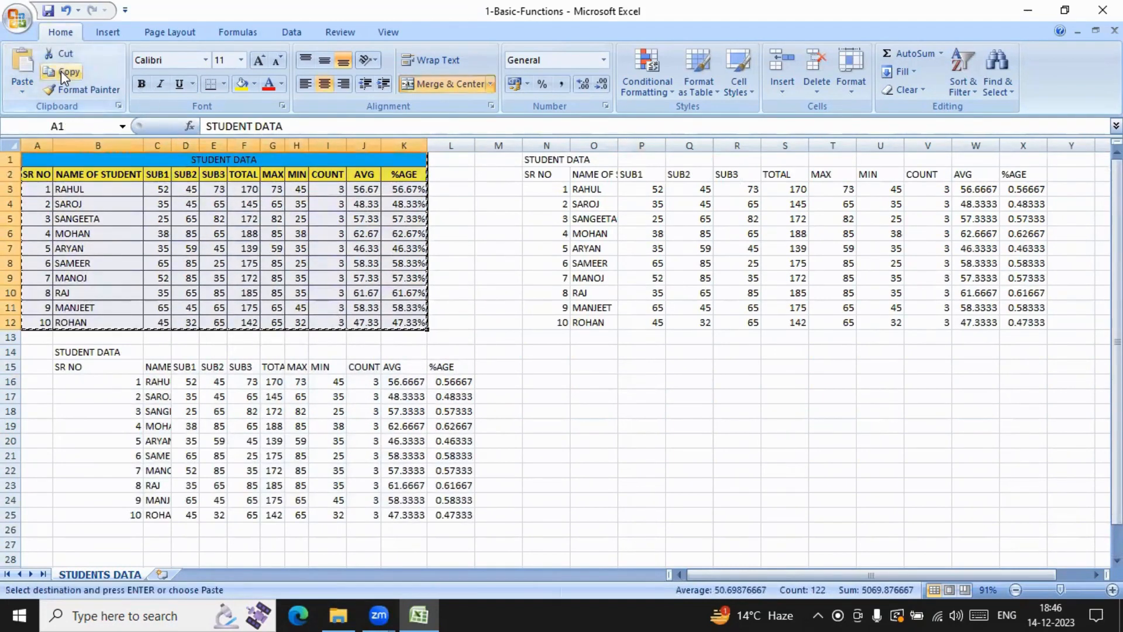
left_click(588, 381)
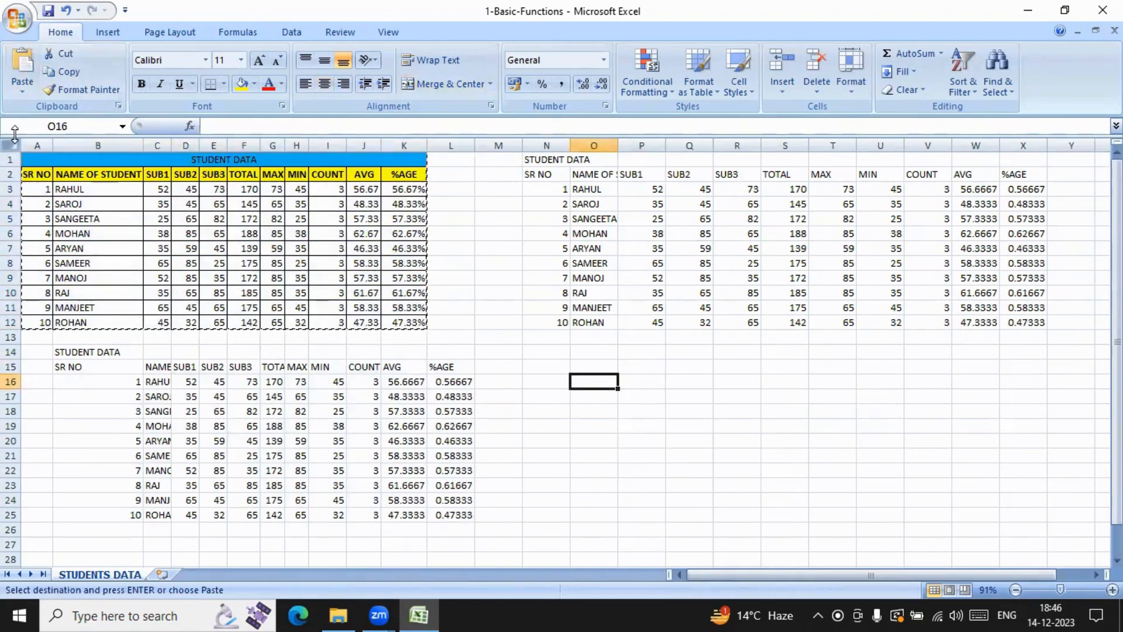
left_click(21, 90)
left_click(68, 220)
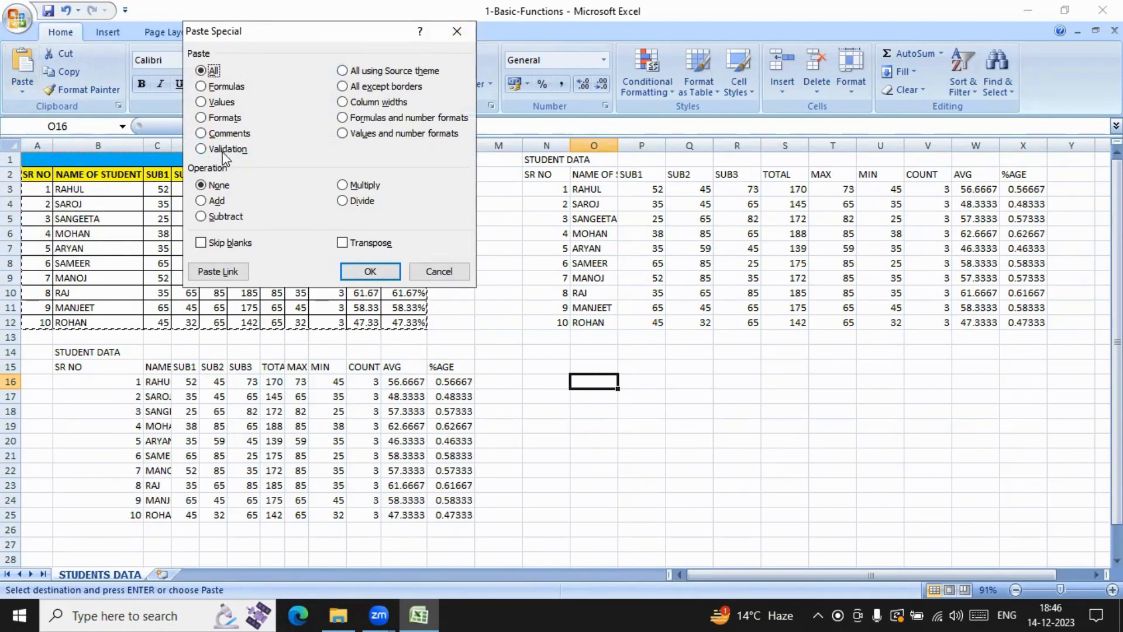
left_click(202, 118)
left_click(389, 272)
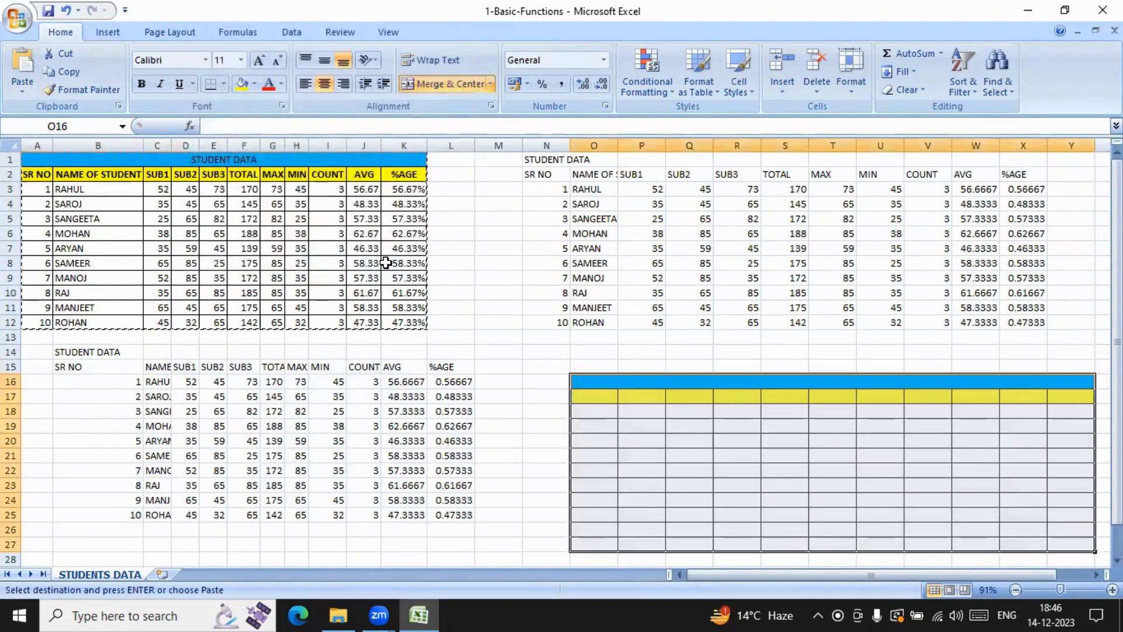
Step: Paste the copied student table at B31 with the Paste Special option All using Source theme
scroll(752, 271, "down", 3)
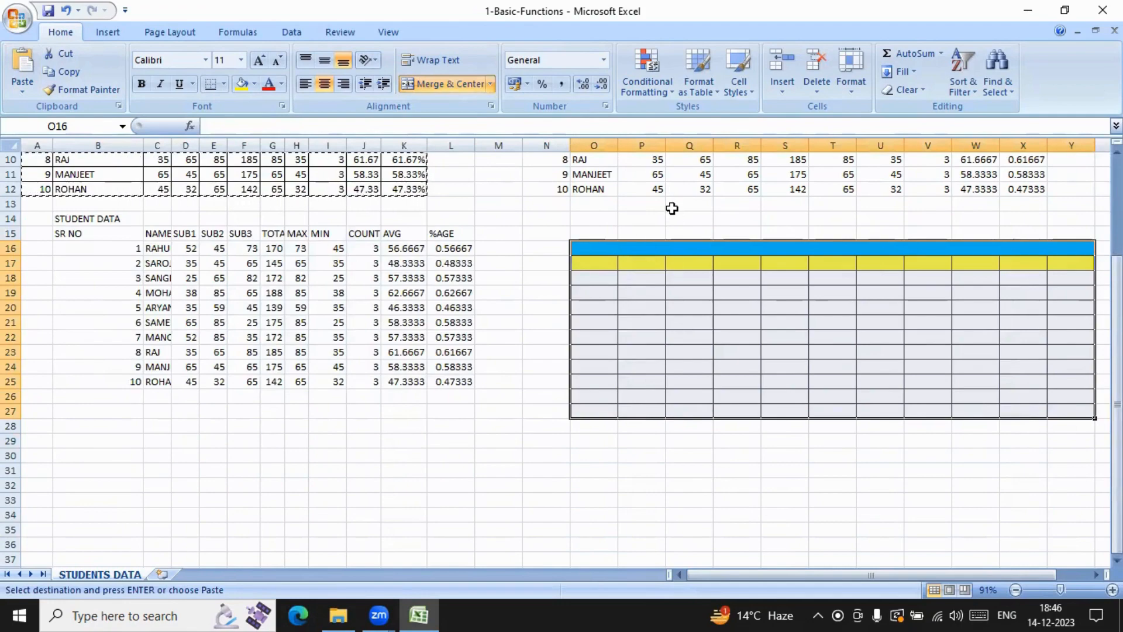
scroll(671, 209, "up", 3)
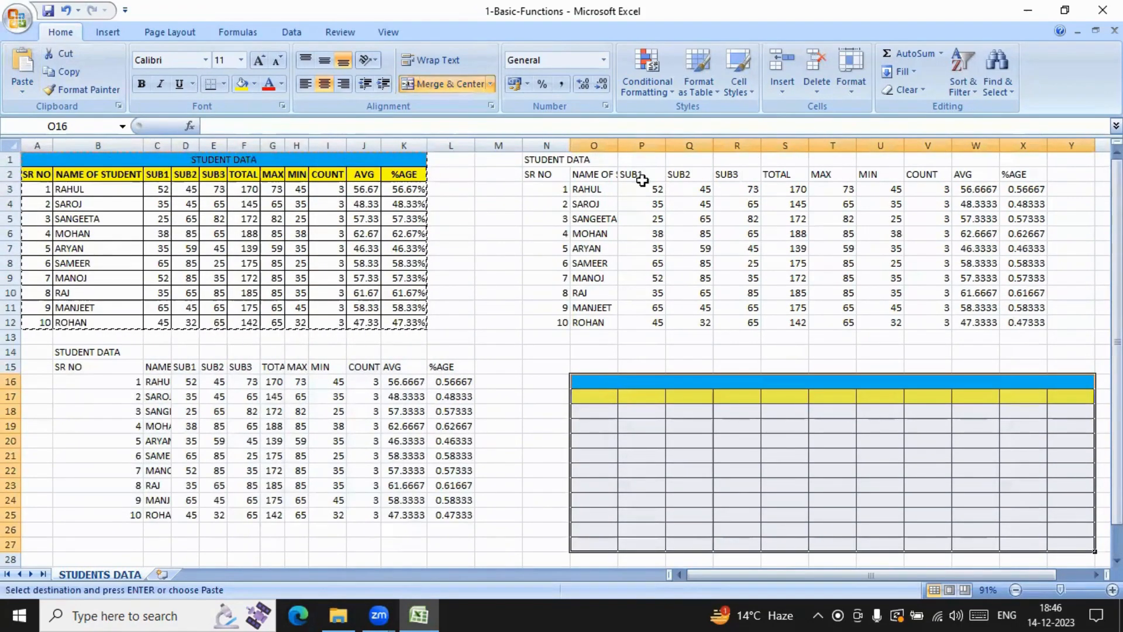
scroll(728, 278, "down", 2)
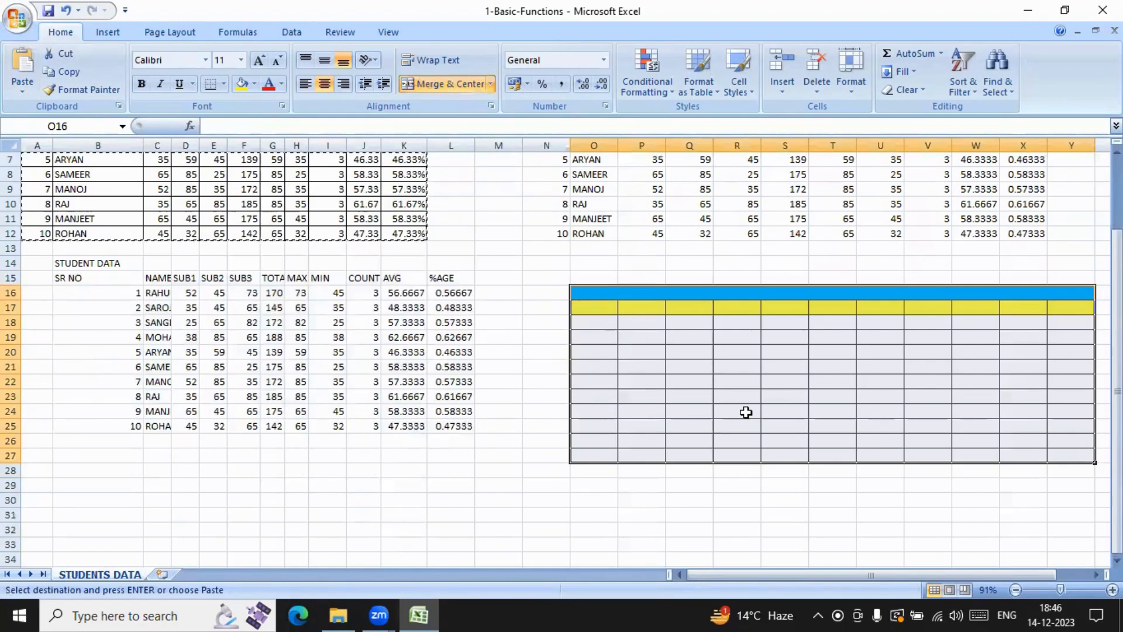
scroll(468, 430, "down", 2)
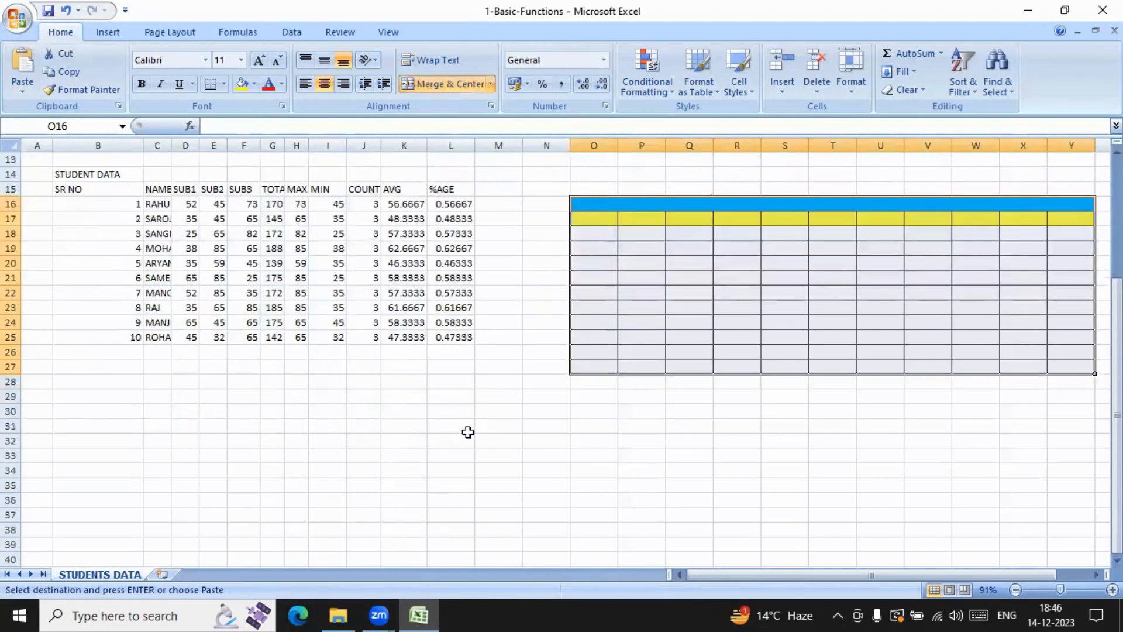
scroll(58, 433, "down", 1)
left_click(93, 380)
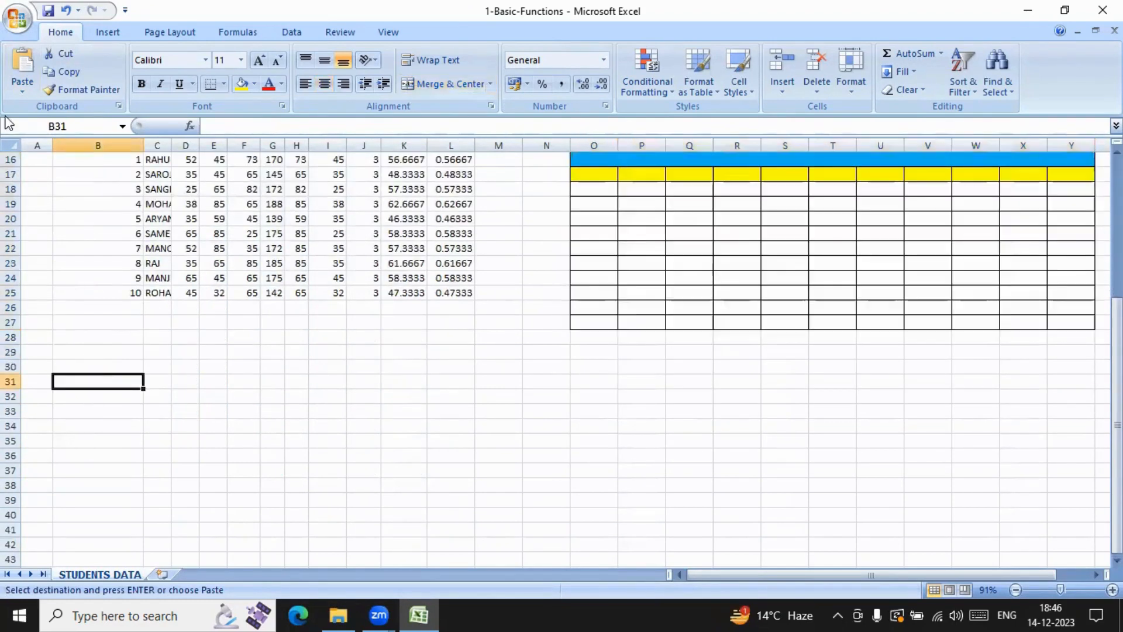
left_click(24, 91)
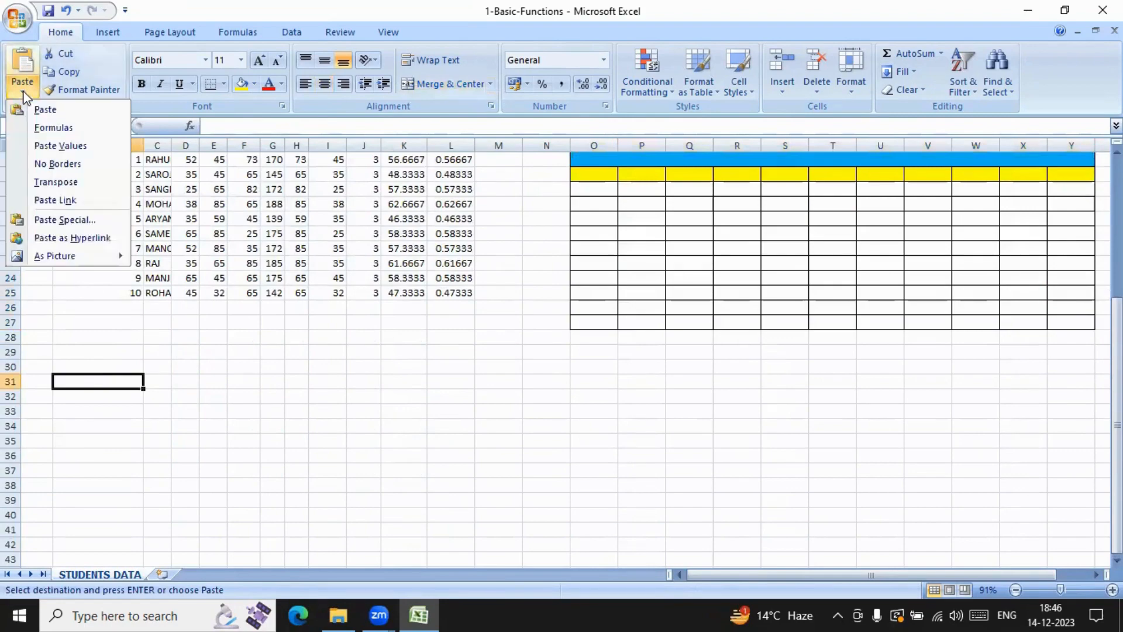
left_click(51, 221)
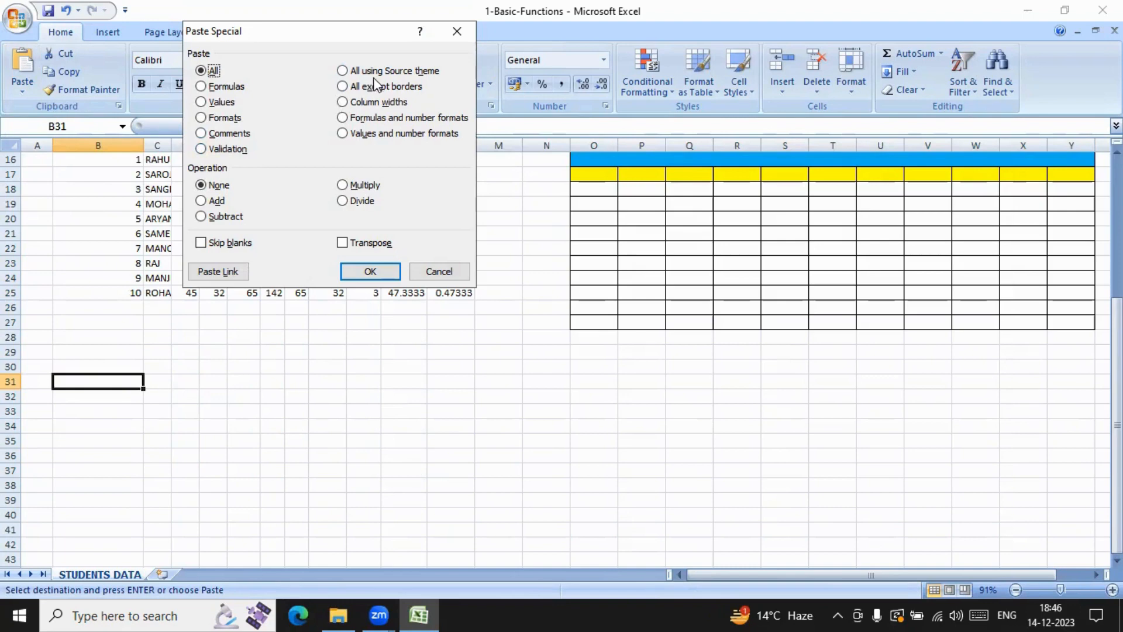
left_click(342, 70)
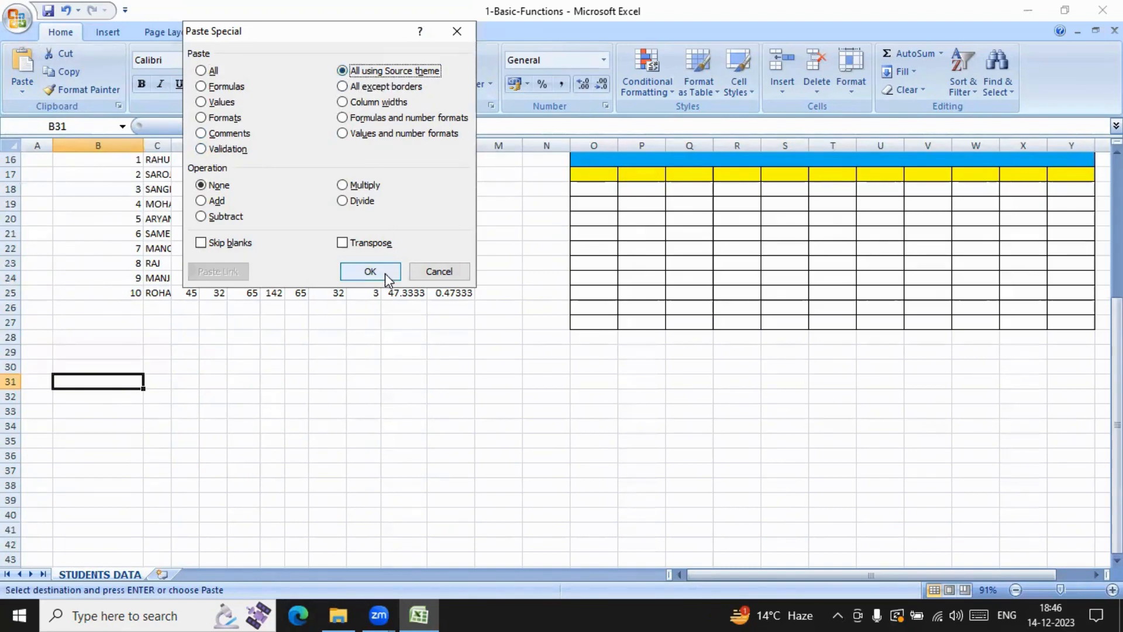
left_click(374, 272)
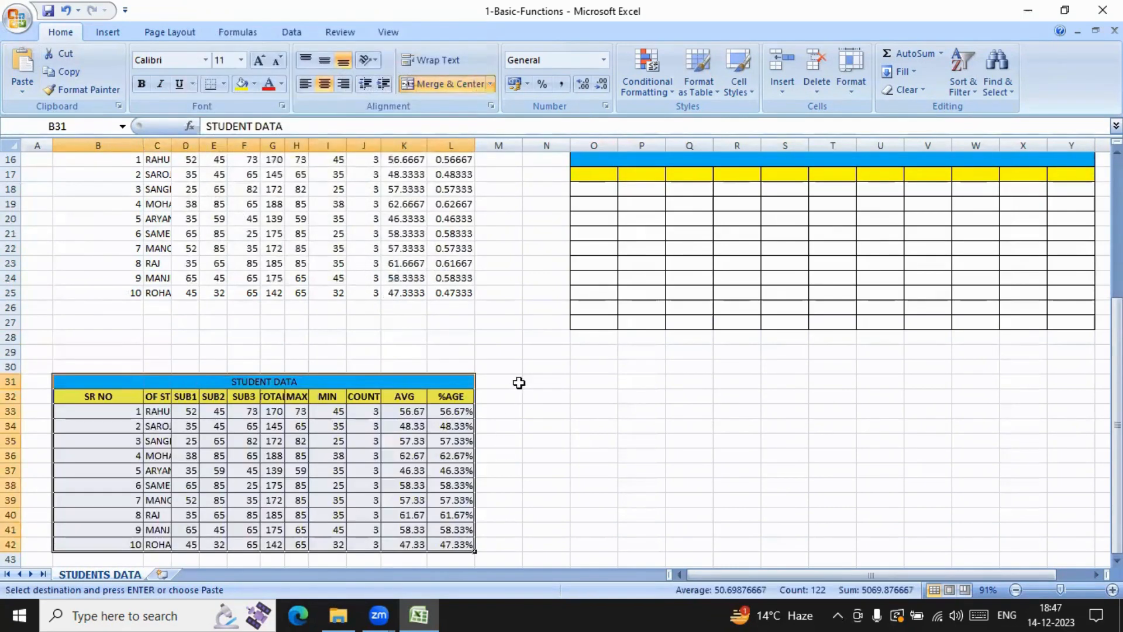
Step: Inspect AVG cell K38 and %AGE cell L37 in the table copy starting at B31 for formulas or values
scroll(519, 377, "down", 3)
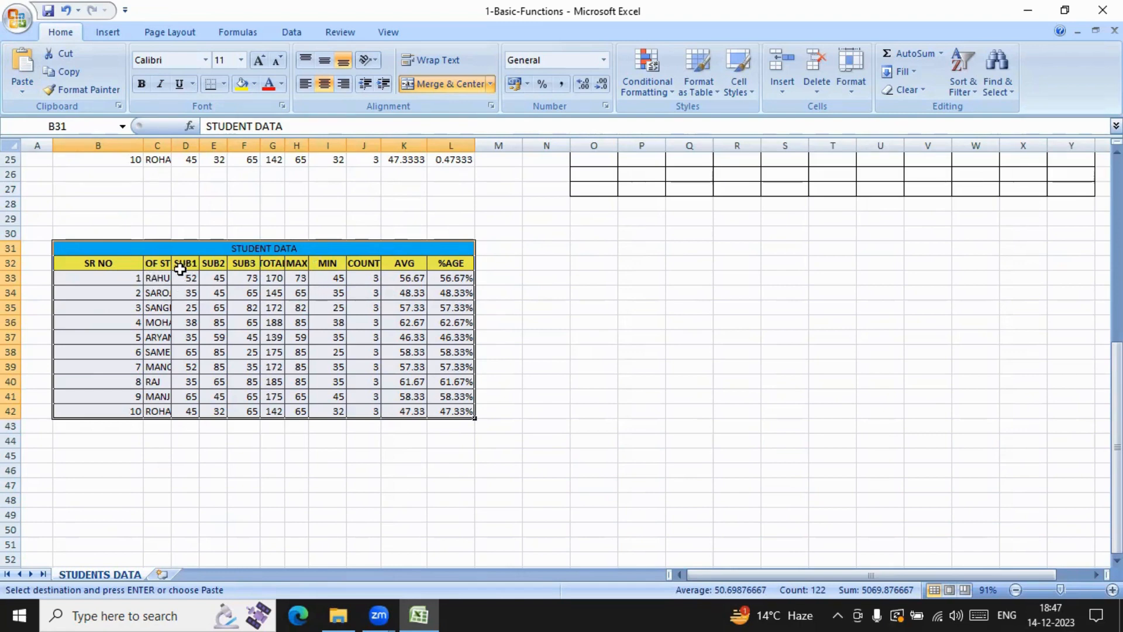
left_click(395, 340)
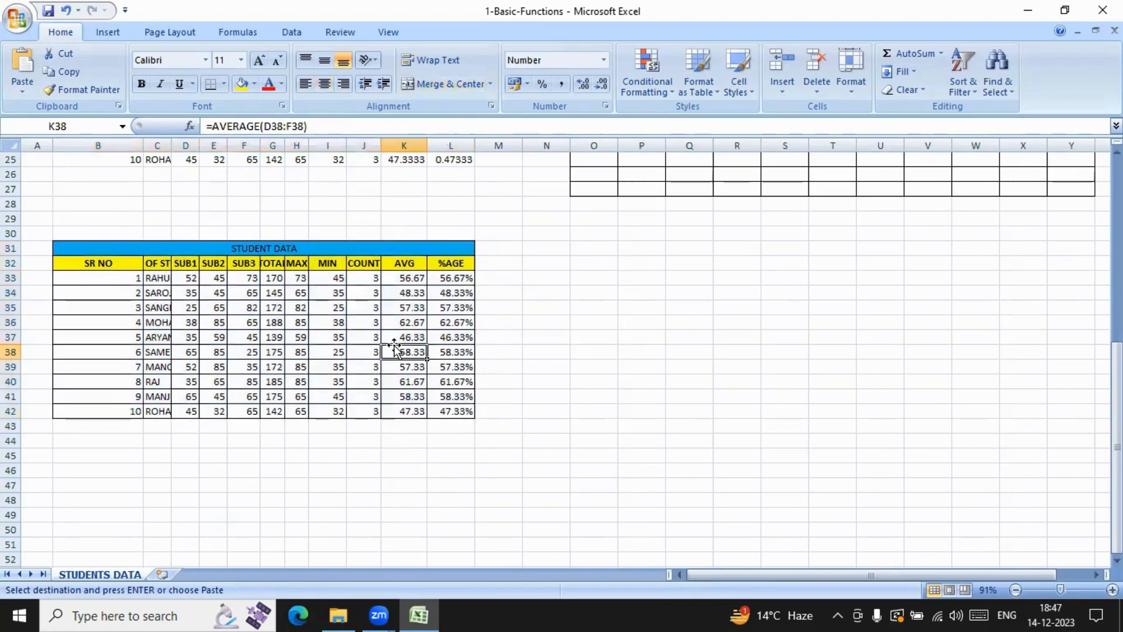
left_click(436, 337)
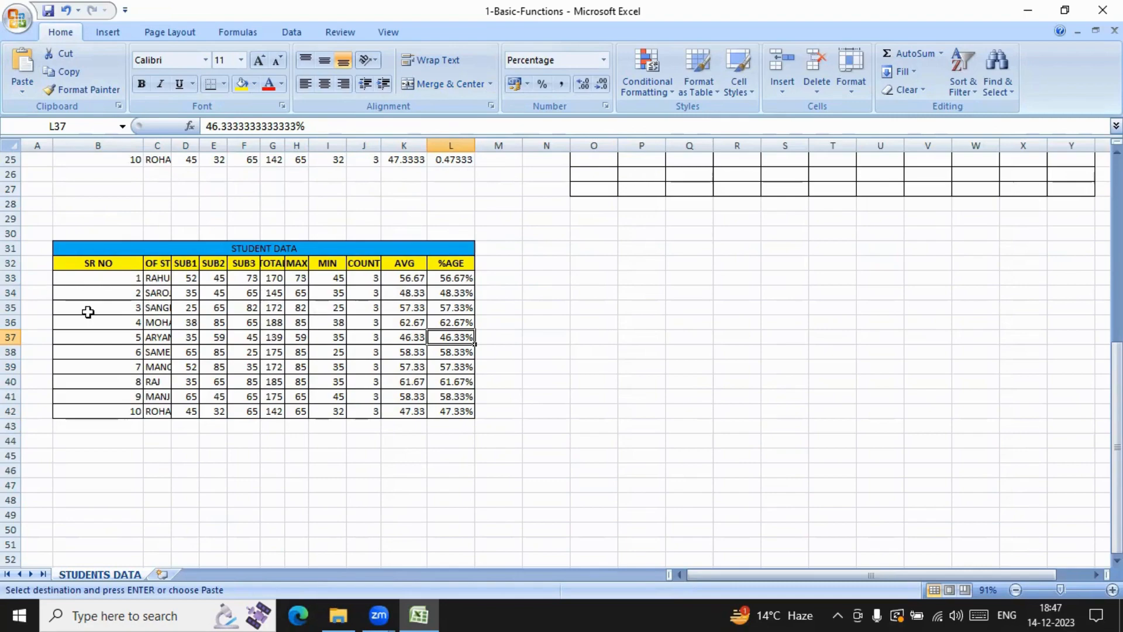
Step: Paste the copied student table at O31 with the Paste Special option All except borders
left_click(594, 249)
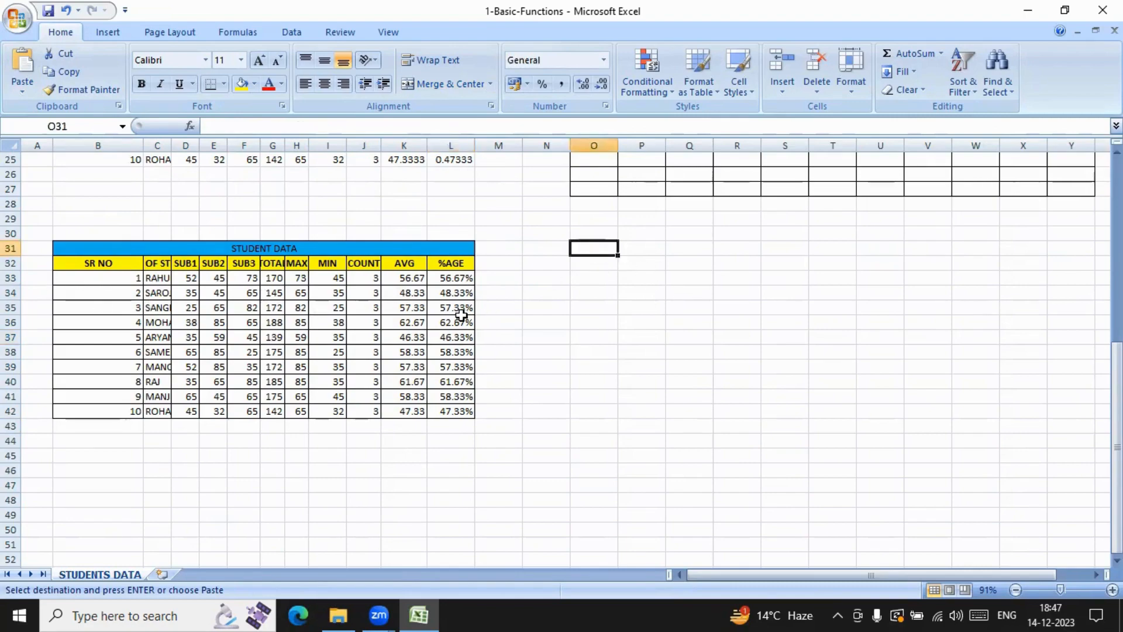
scroll(456, 311, "up", 5)
scroll(456, 311, "up", 1)
left_click(27, 90)
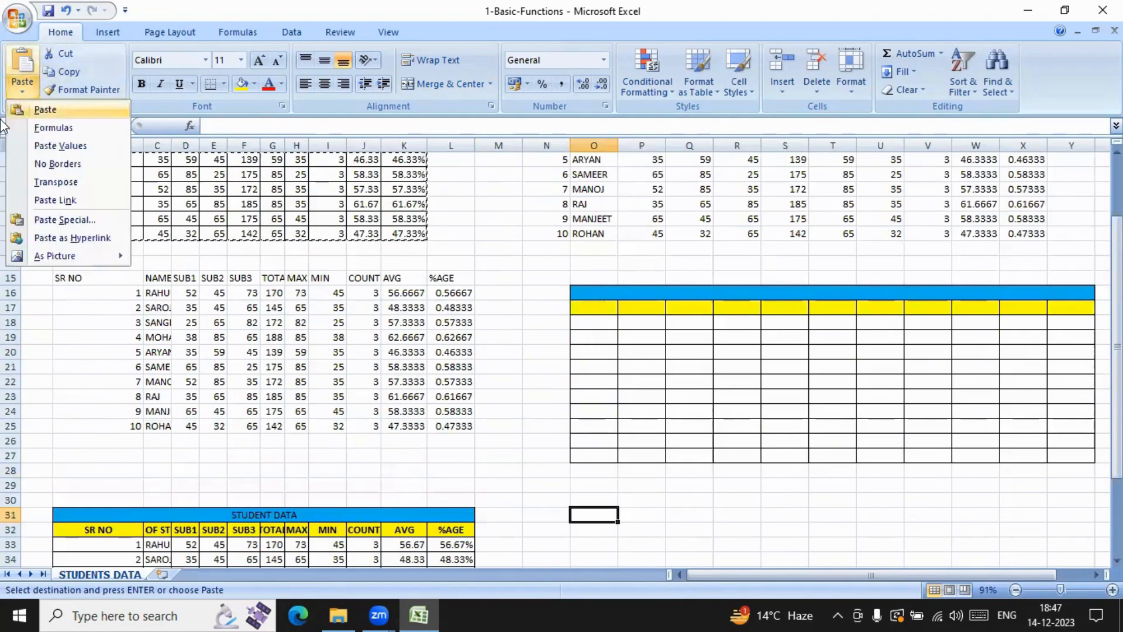
left_click(64, 220)
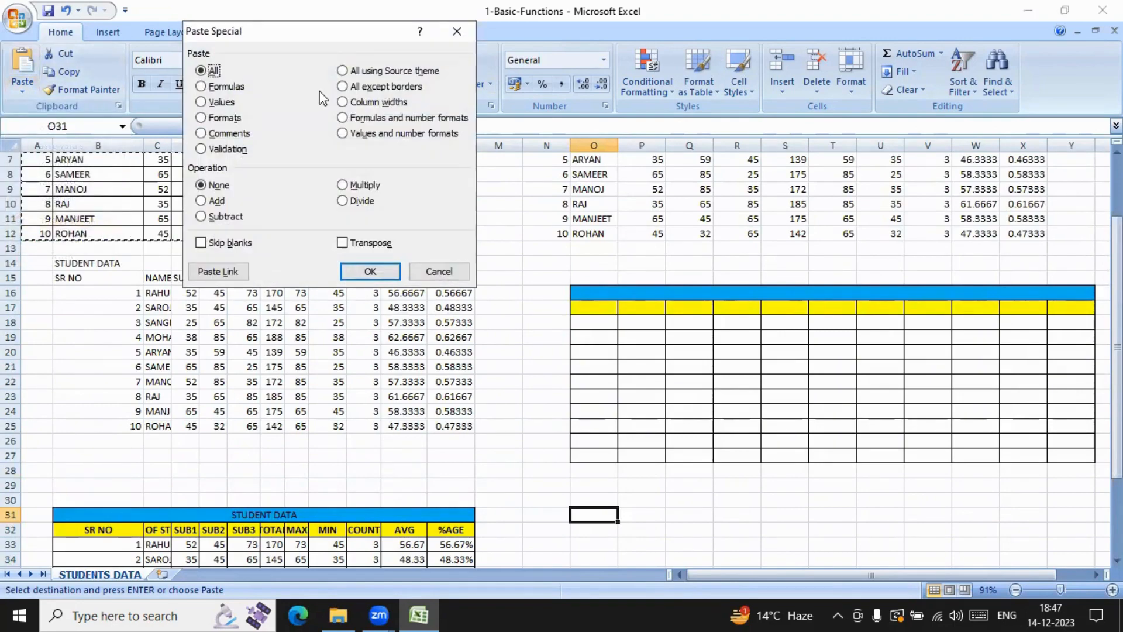
left_click(359, 88)
left_click(368, 270)
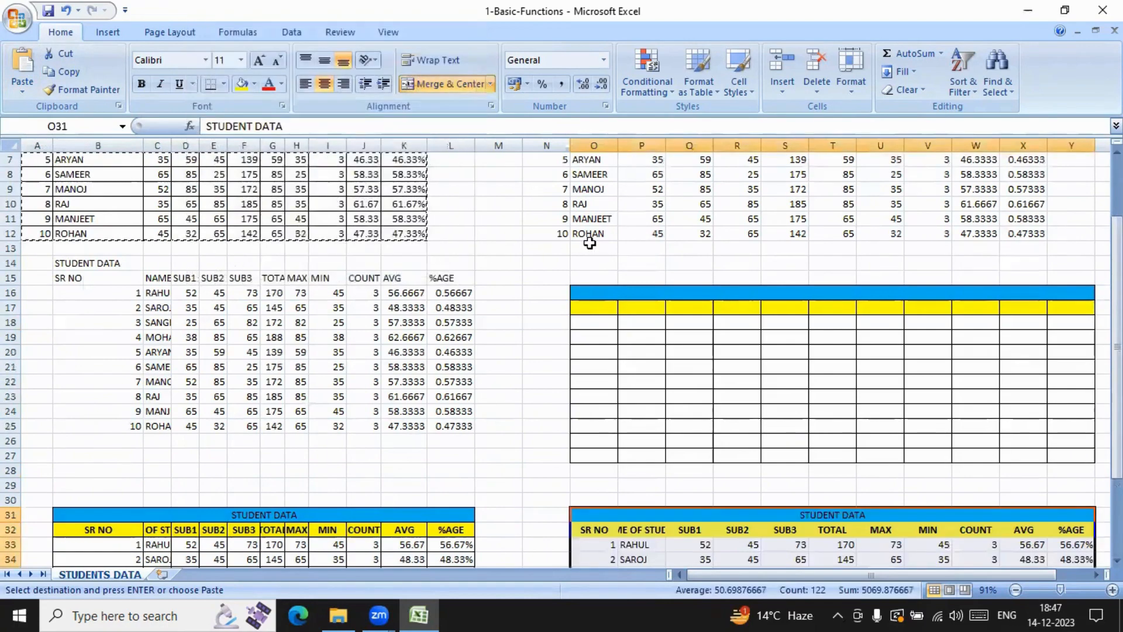
scroll(589, 243, "down", 7)
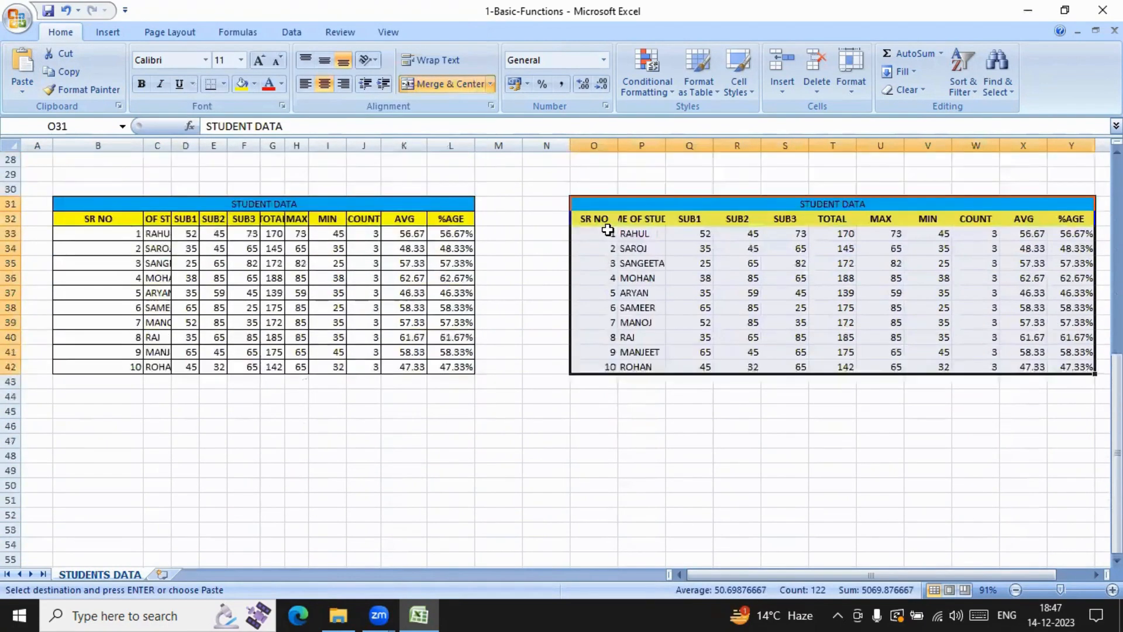
scroll(608, 230, "up", 1)
left_click(690, 232)
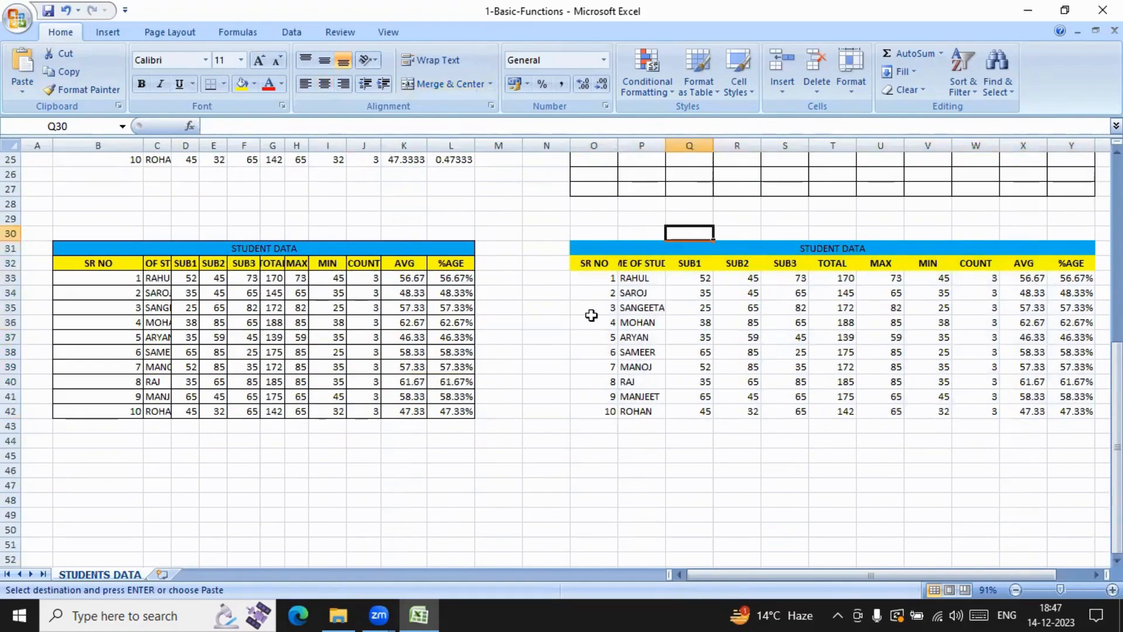
Step: Paste only the column widths of the copied student table at B45 and review the widths across the sheet's tables
scroll(718, 331, "down", 2)
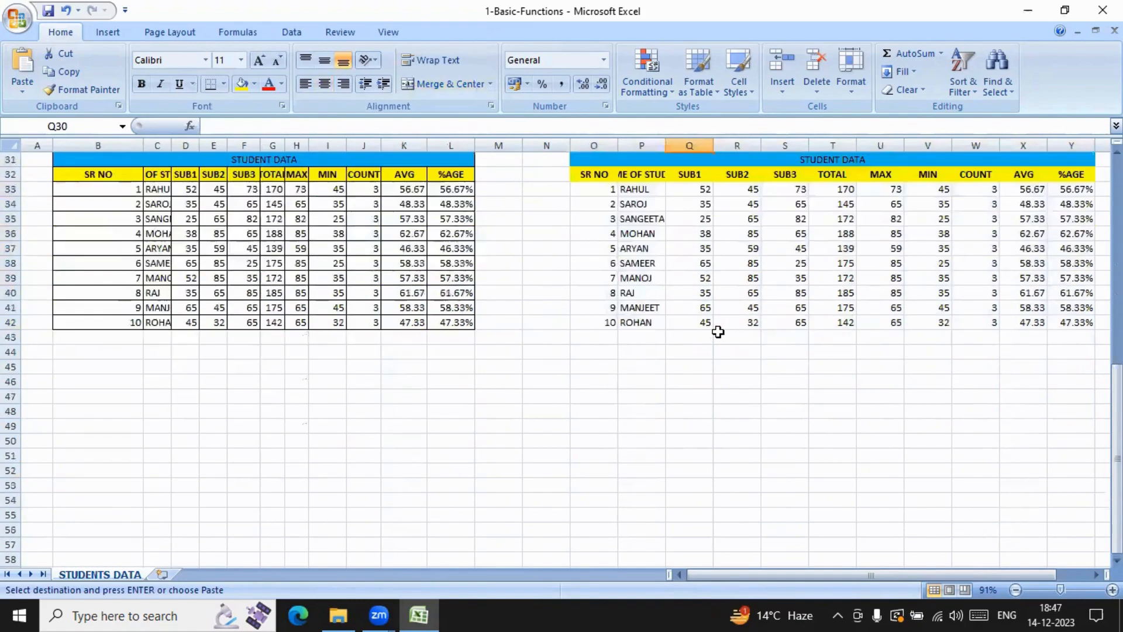
left_click(79, 366)
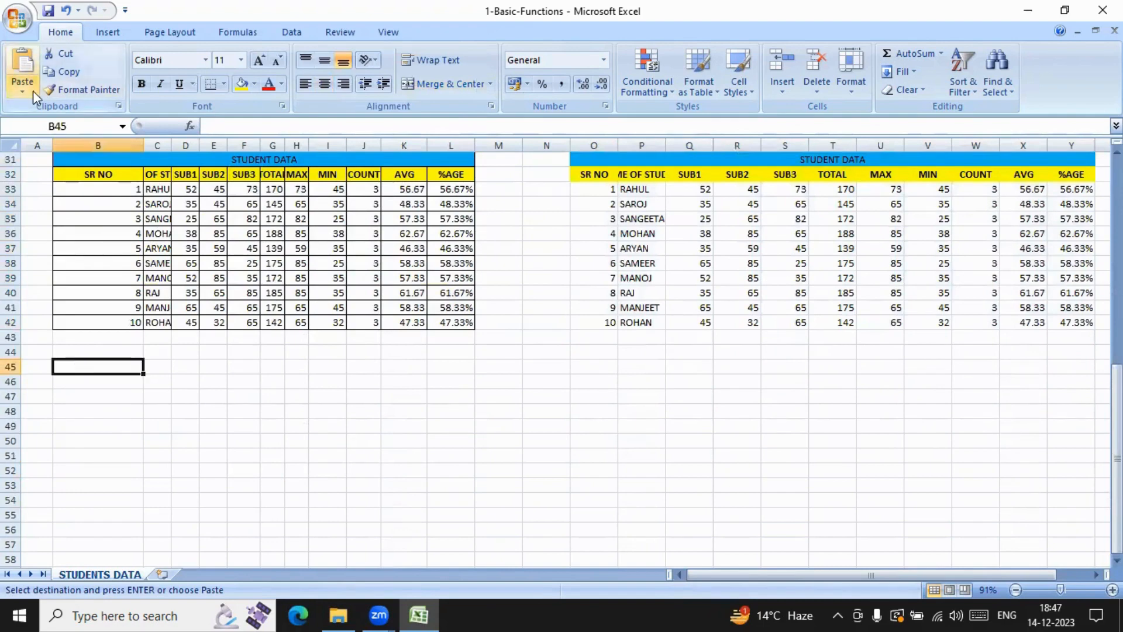
left_click(24, 89)
left_click(65, 220)
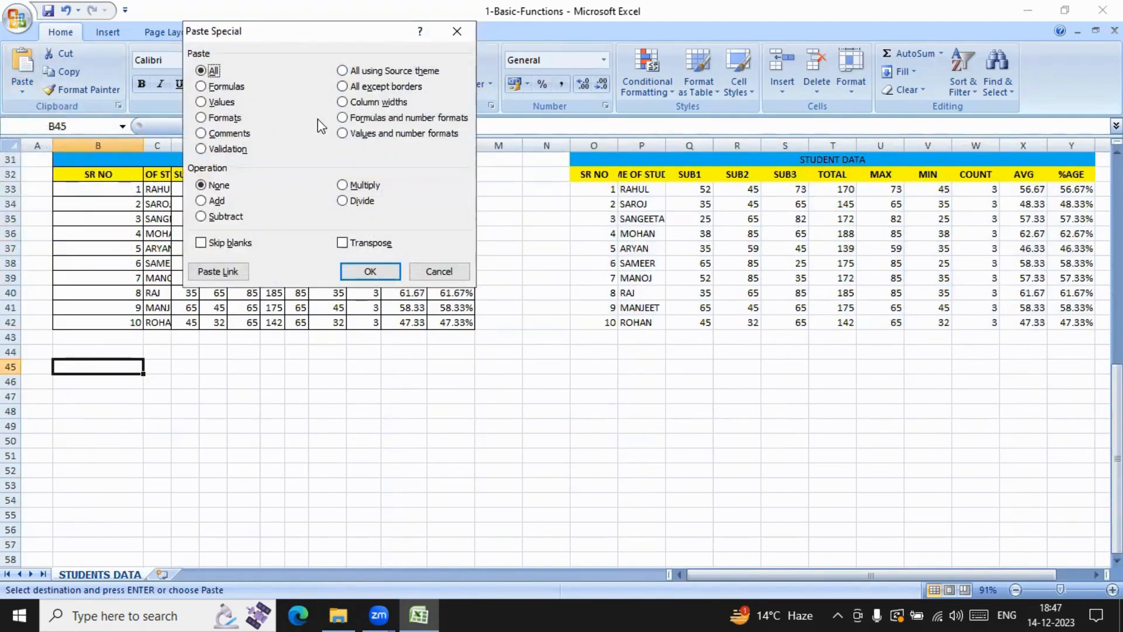
left_click(342, 103)
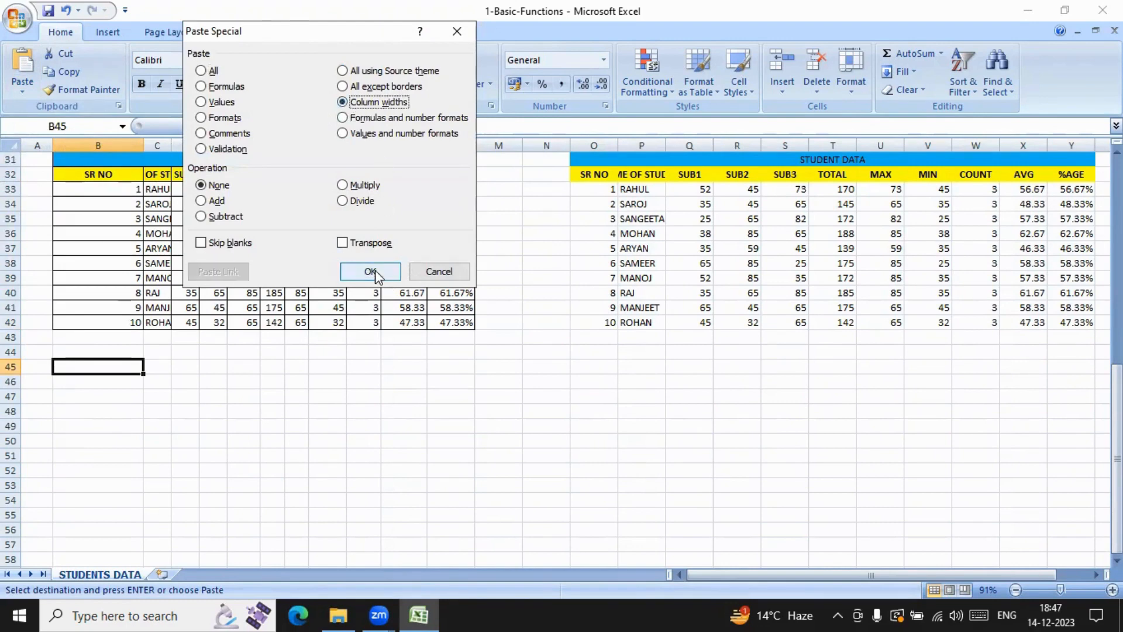
left_click(371, 271)
scroll(452, 345, "down", 1)
scroll(452, 345, "down", 3)
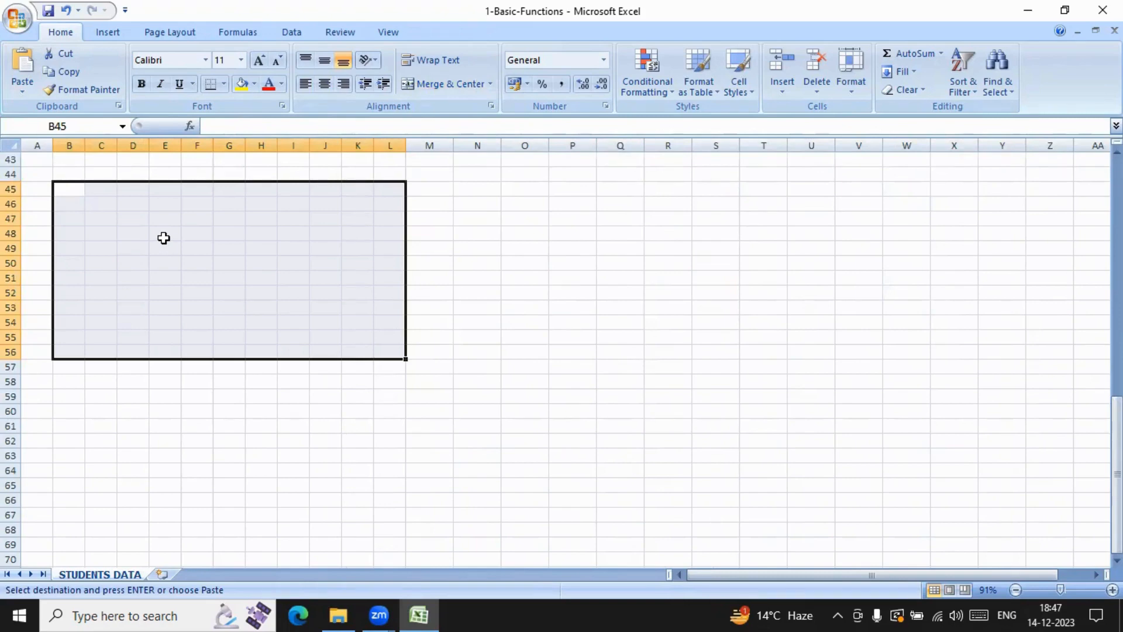
left_click(525, 248)
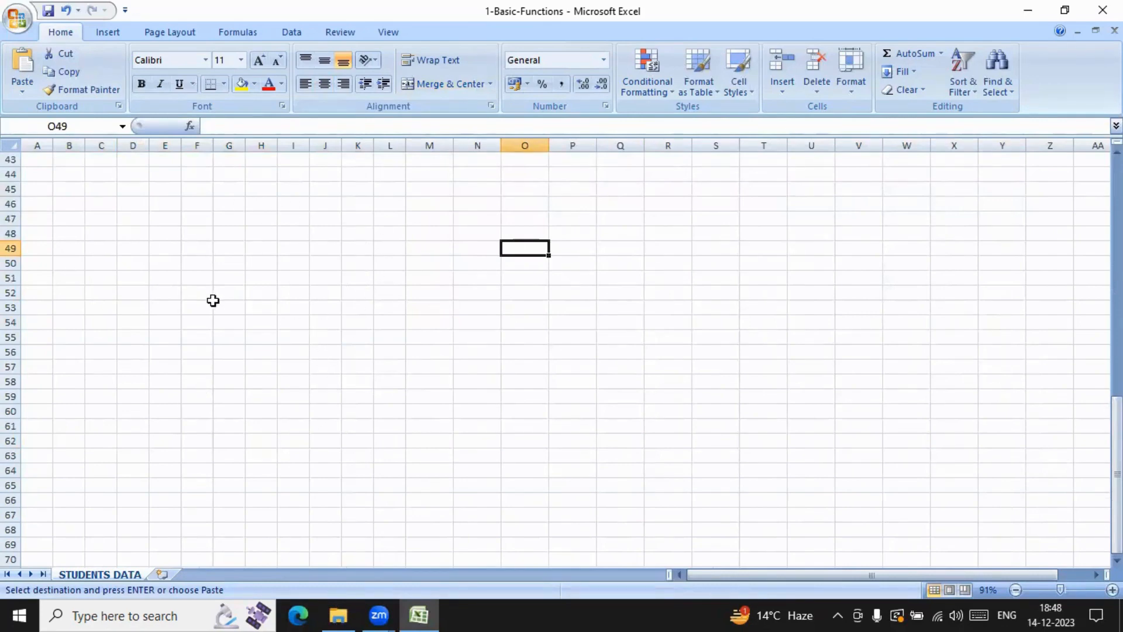
scroll(215, 301, "up", 4)
scroll(253, 234, "up", 10)
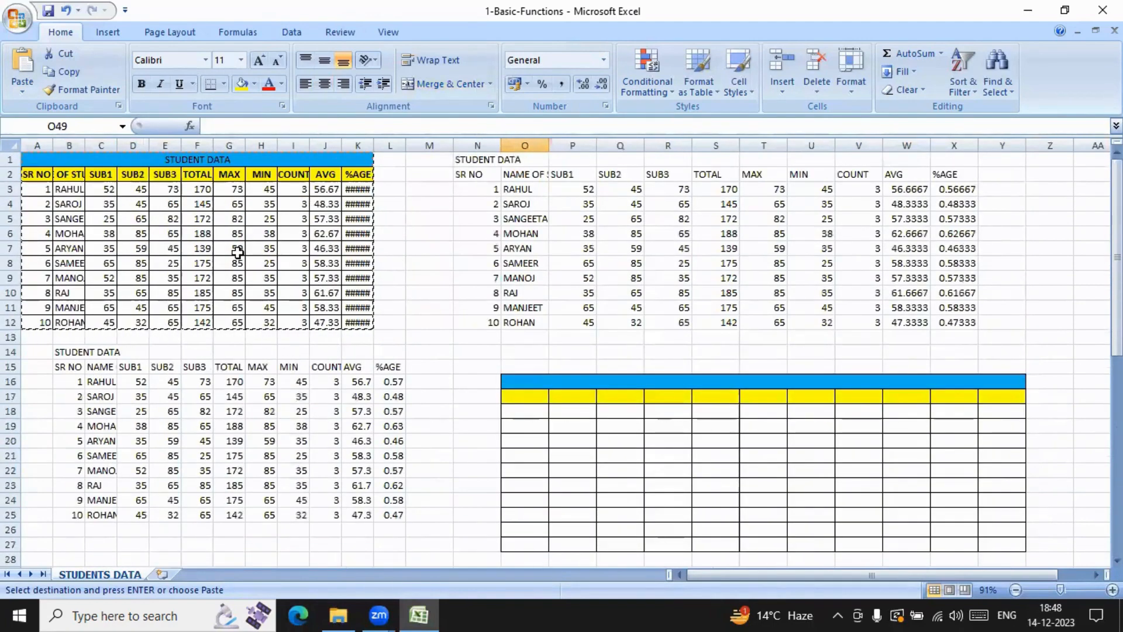
Step: Paste the copied student table at P46 with the Paste Special option Formulas and number formats
left_click(24, 92)
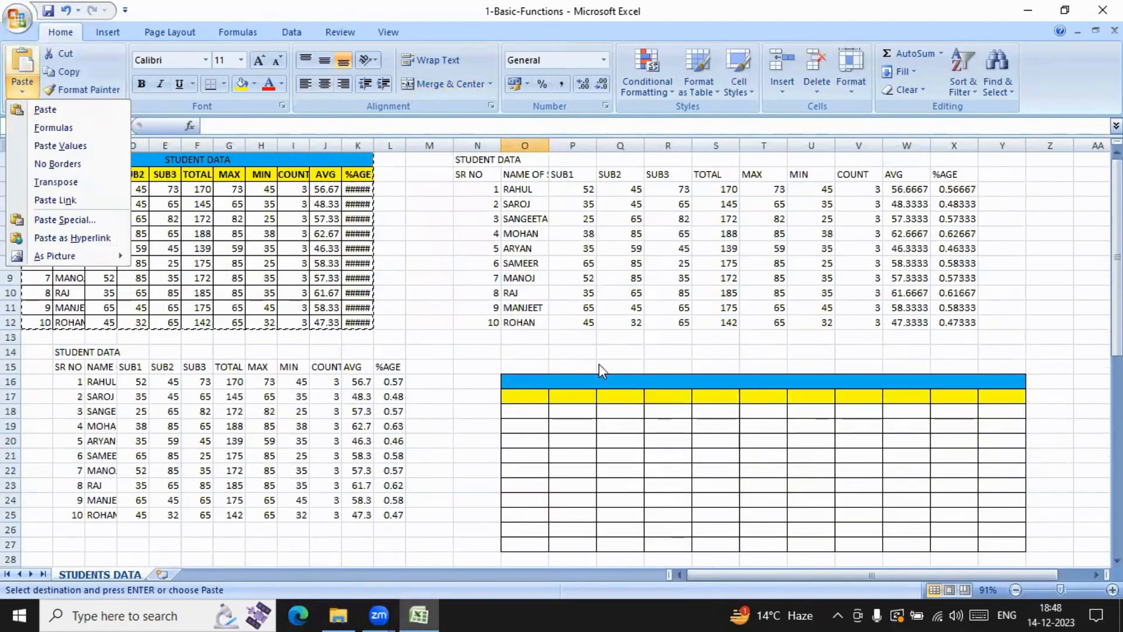
scroll(596, 370, "down", 10)
left_click(550, 383)
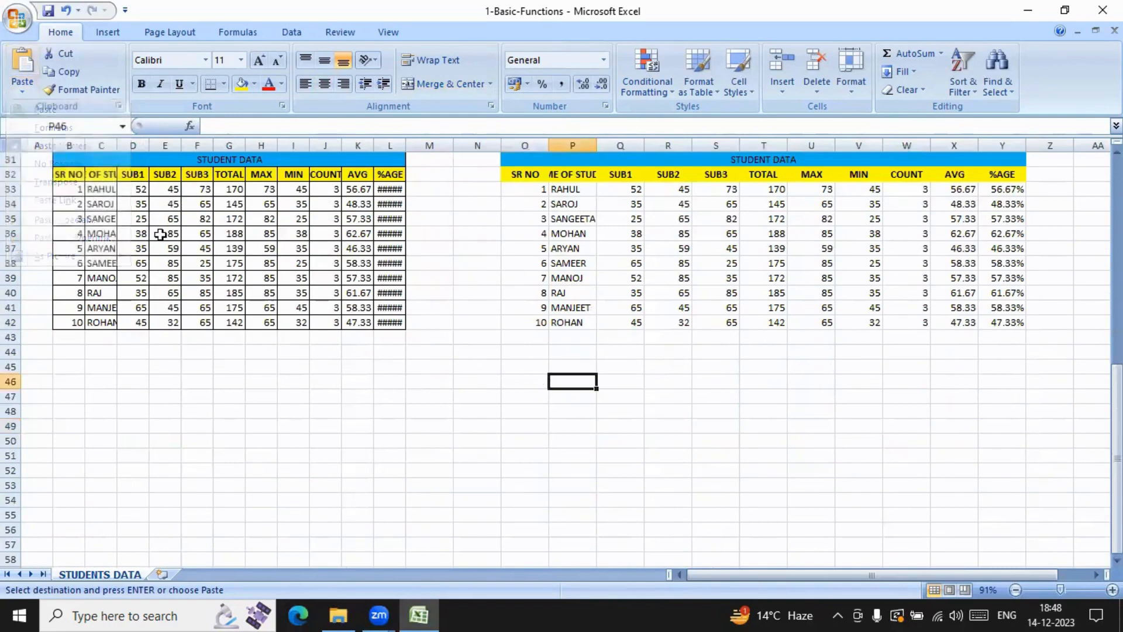
left_click(23, 94)
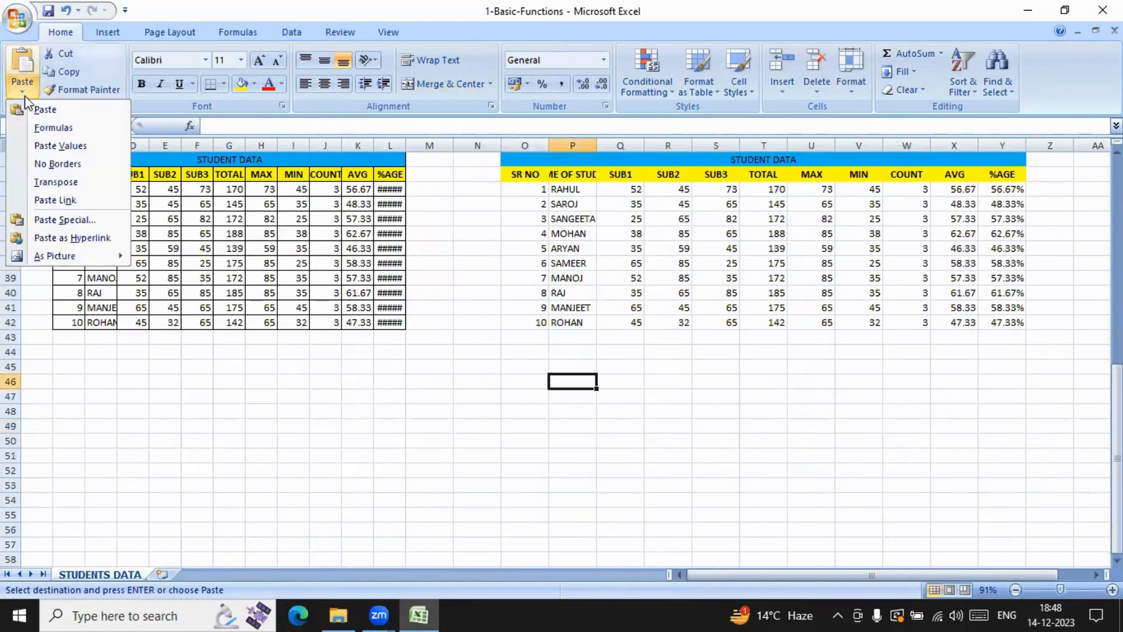
left_click(60, 221)
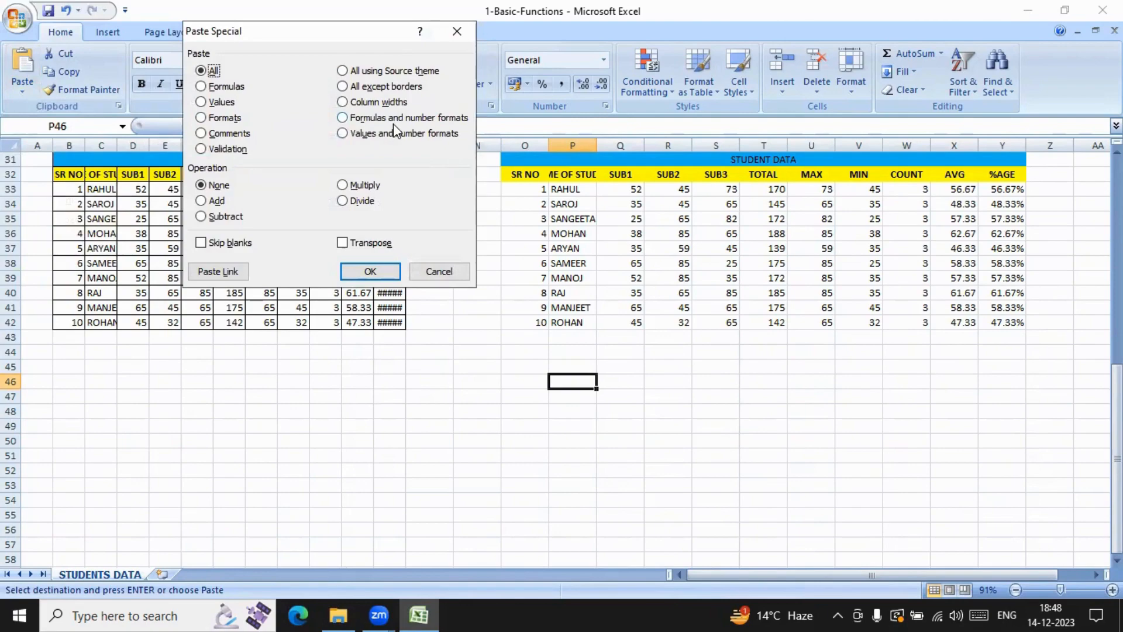
left_click(421, 118)
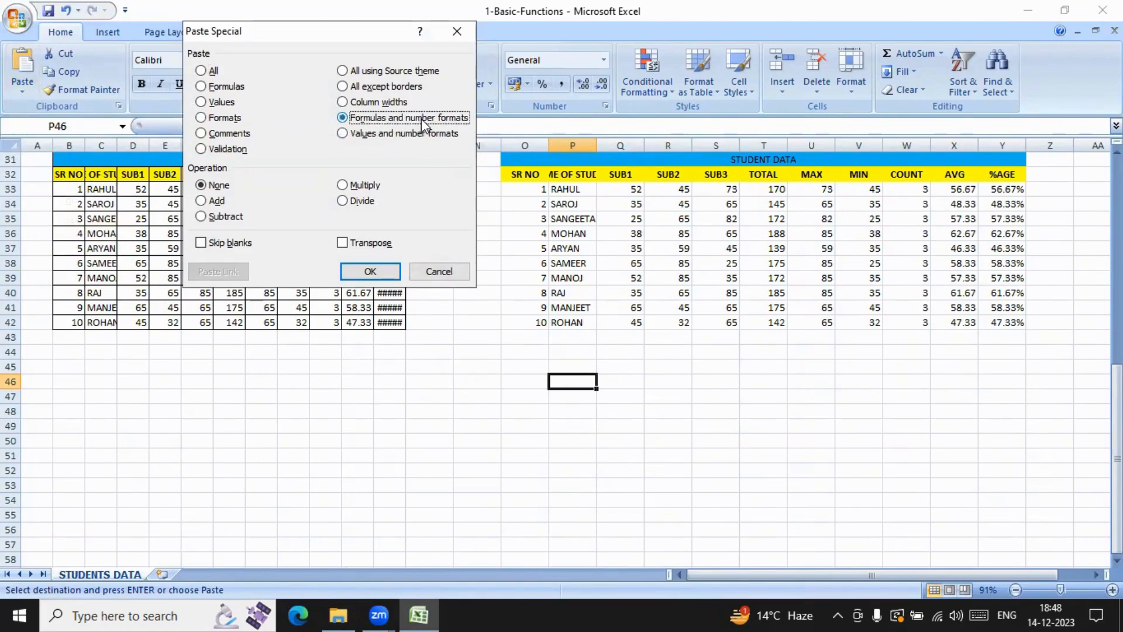
left_click(370, 272)
scroll(965, 392, "down", 5)
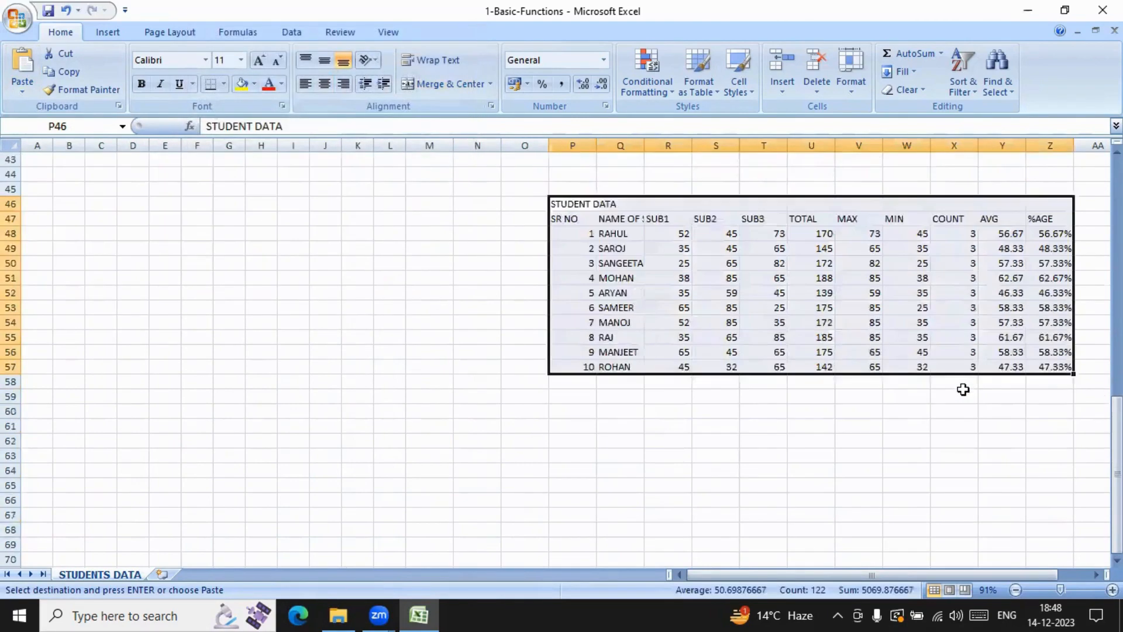
scroll(955, 382, "up", 2)
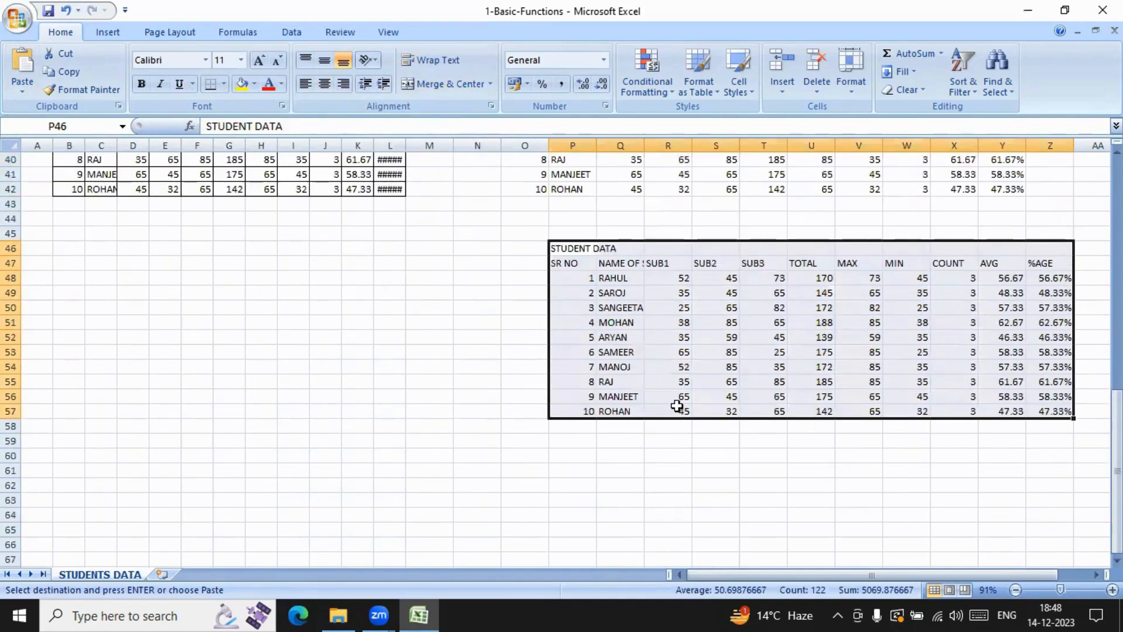
Step: Inspect the MAX, %AGE, AVG, MIN and SUB2 cells in the copy starting at P46 for formulas and number formats
left_click(872, 348)
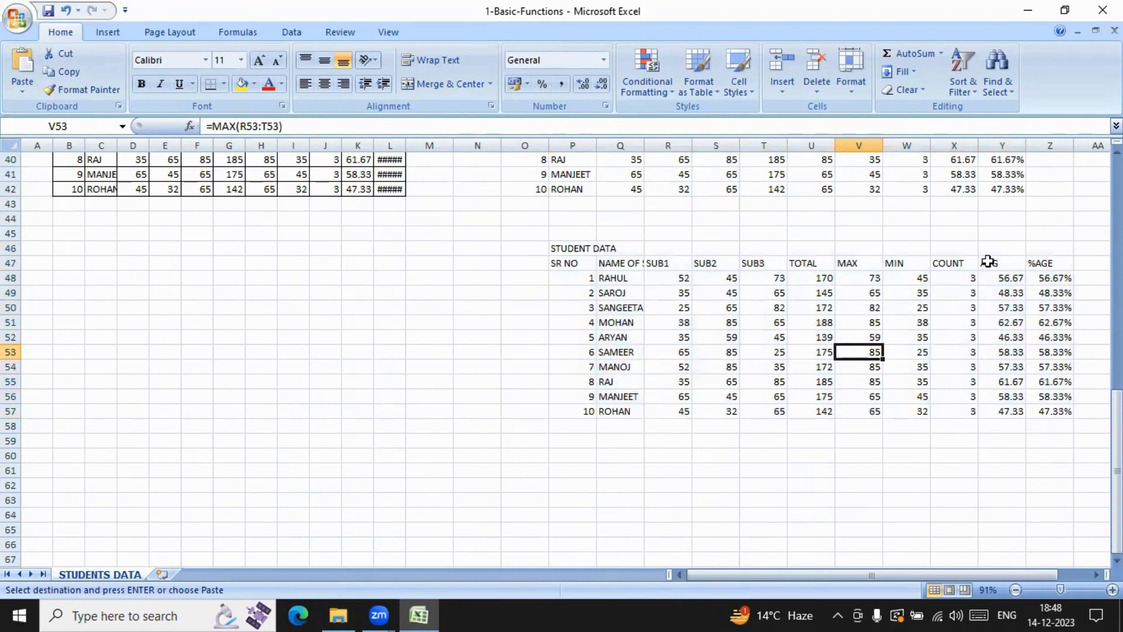
left_click(1043, 292)
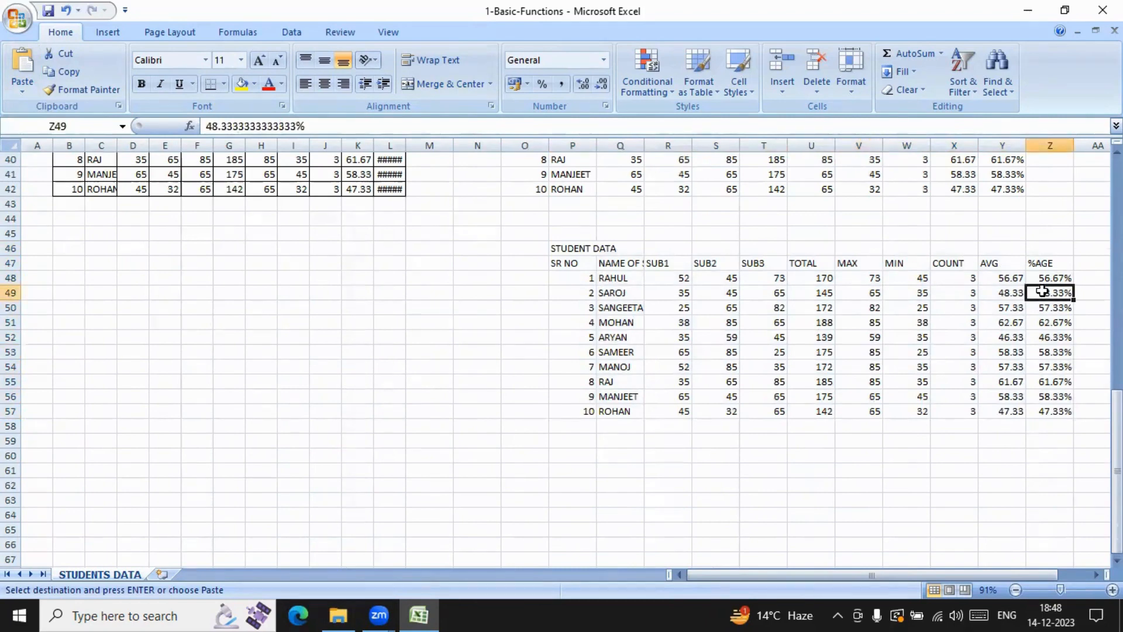
left_click(1019, 327)
left_click(898, 328)
left_click(726, 276)
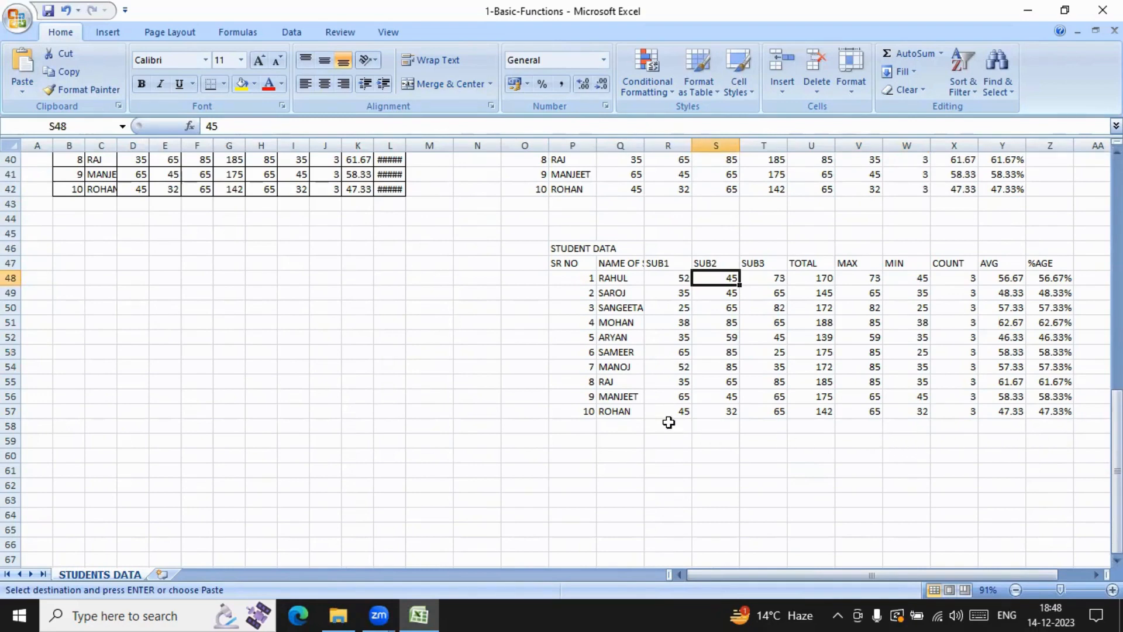
Step: Paste the copied student table at B47 with the Paste Special option Values and number formats
left_click(93, 292)
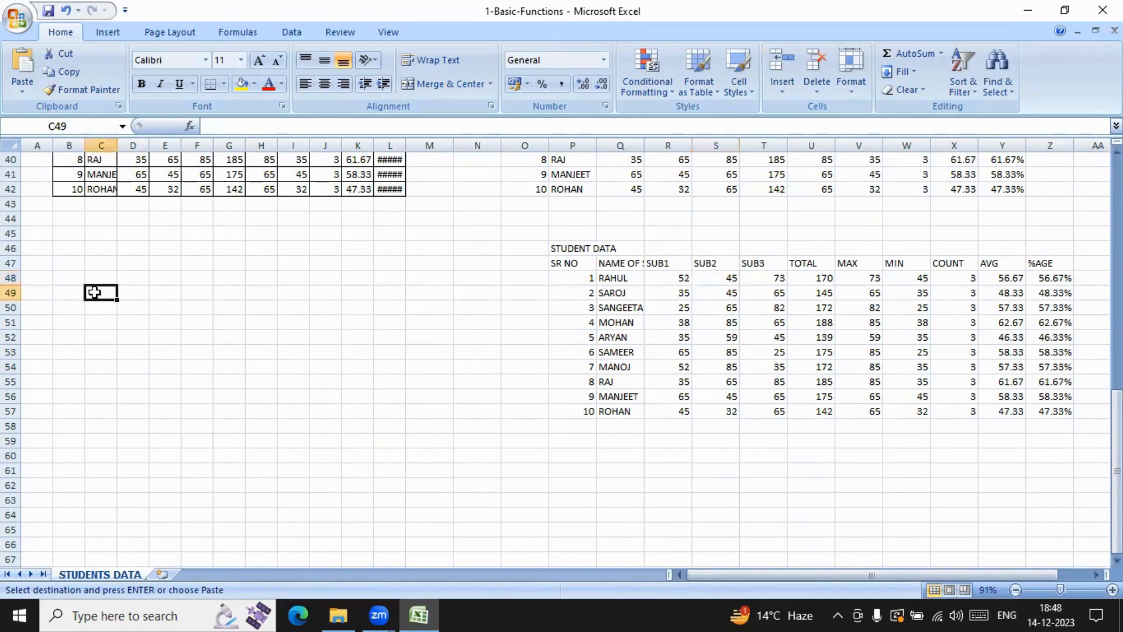
left_click(66, 268)
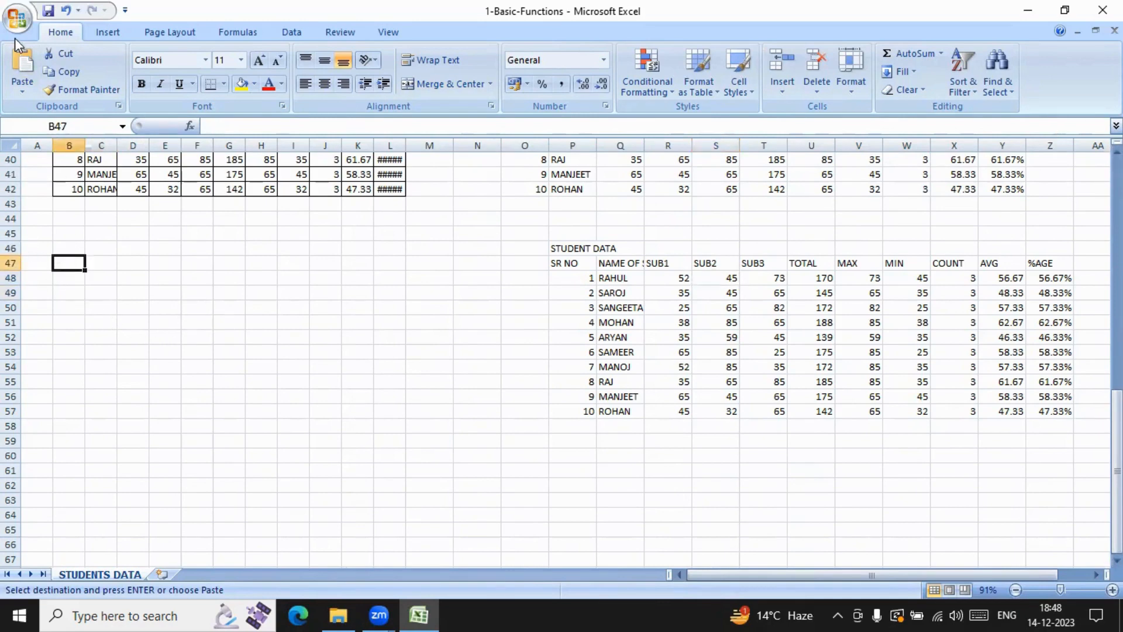
left_click(22, 87)
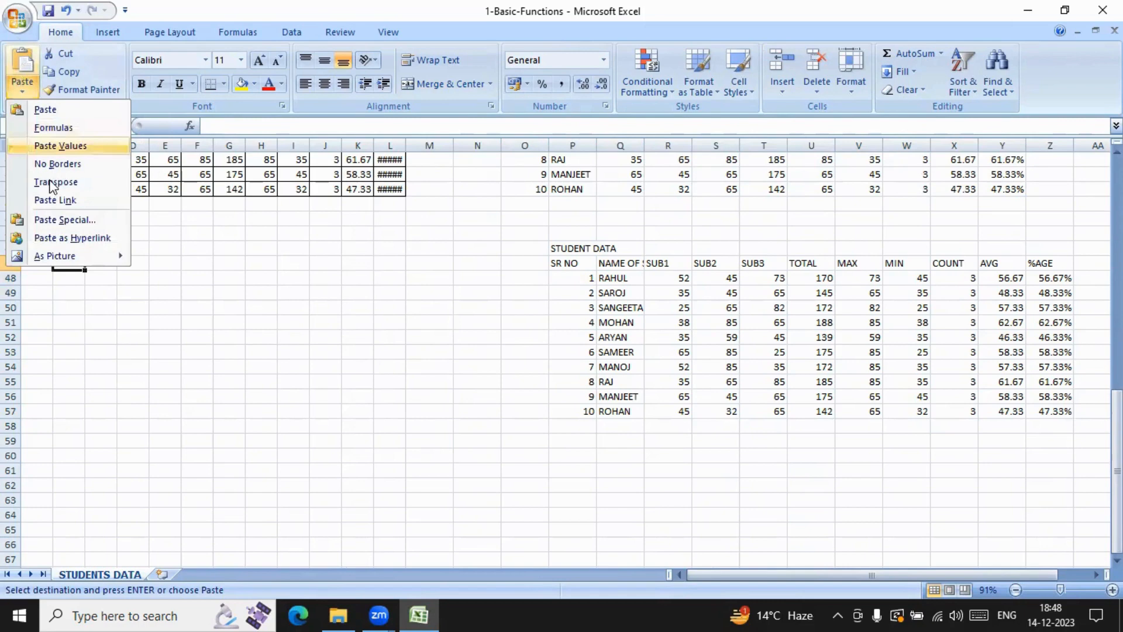
left_click(65, 220)
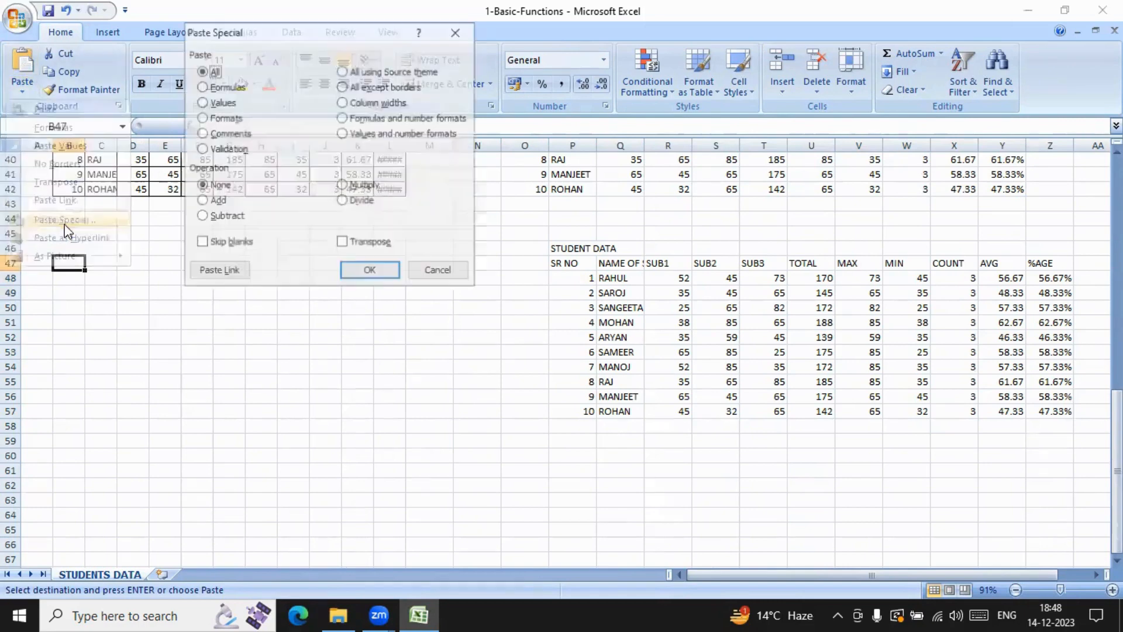
left_click(383, 133)
left_click(370, 271)
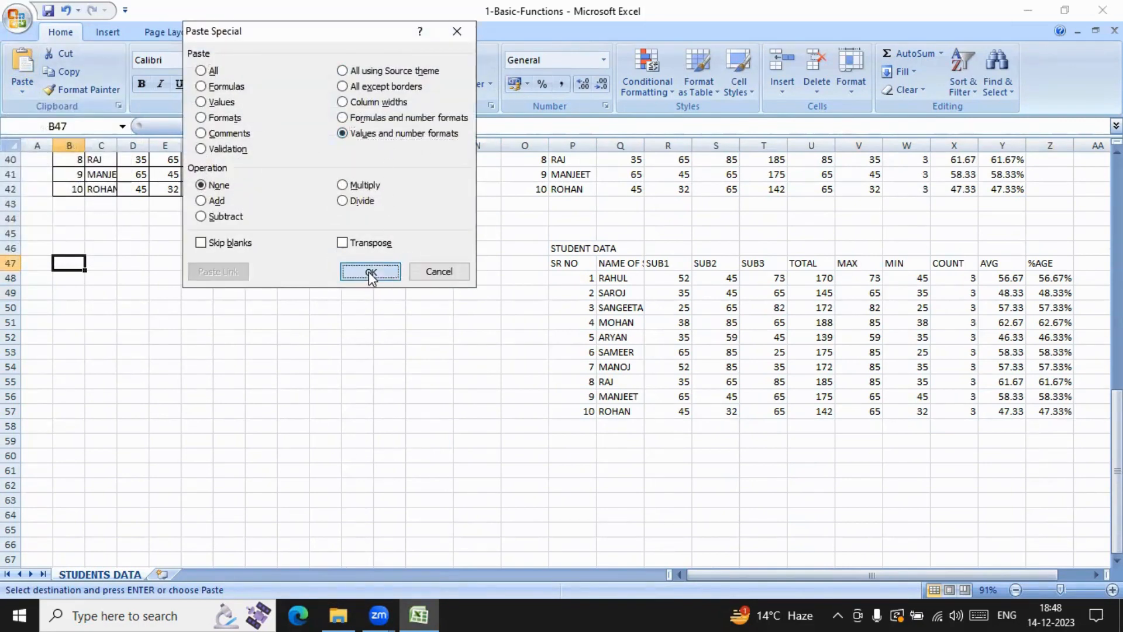
Step: Inspect the AVG, MIN, TOTAL and %AGE cells in the copy starting at B47 for formulas or plain values
left_click(467, 304)
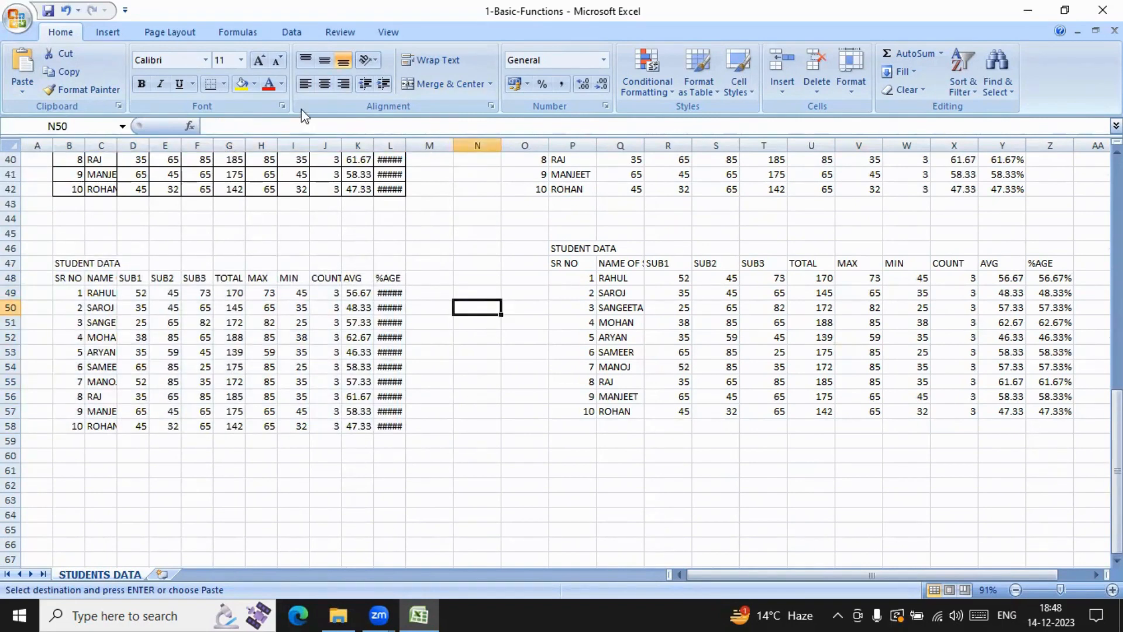
left_click(363, 322)
left_click(293, 334)
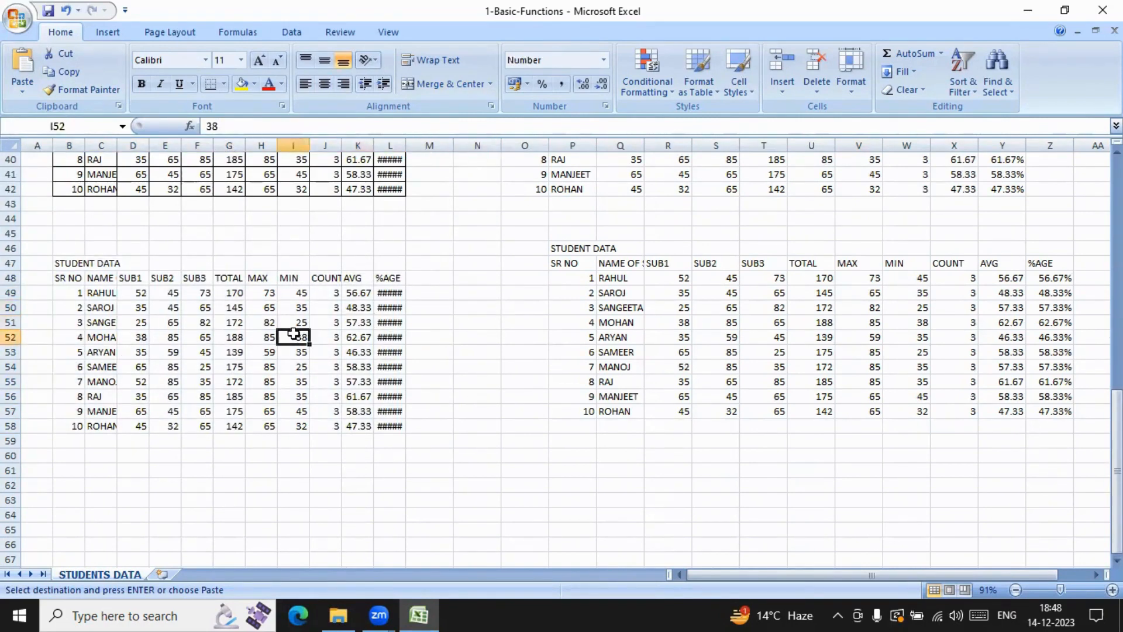
left_click(238, 327)
left_click(383, 319)
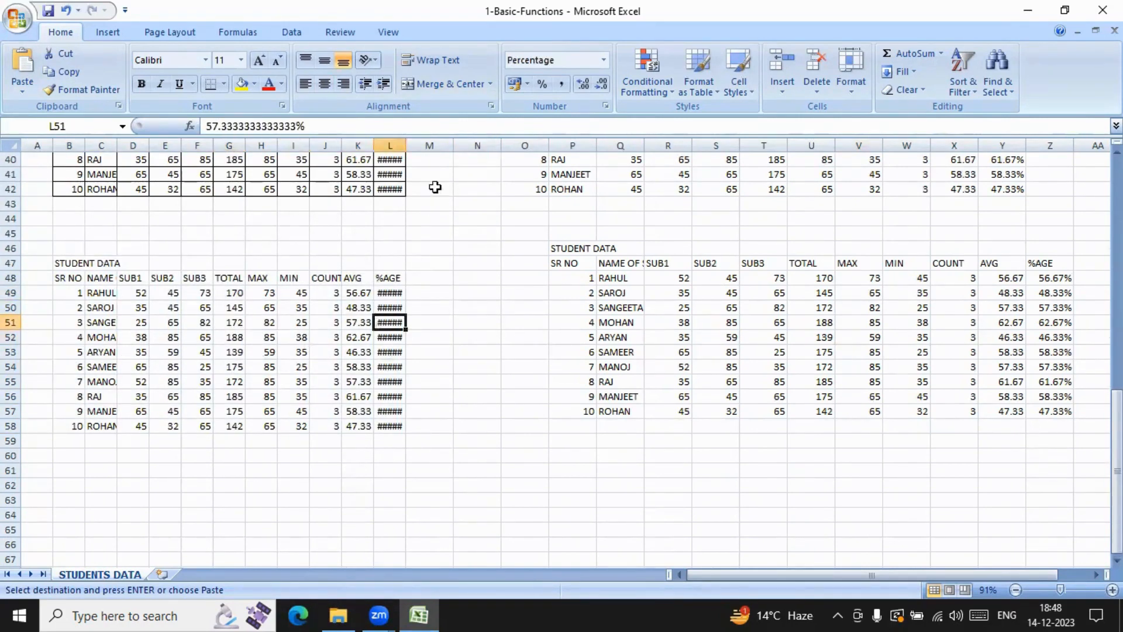
Step: Auto-fit the widths of columns L and K to their contents
left_click_drag(406, 142, 406, 142)
double_click(406, 142)
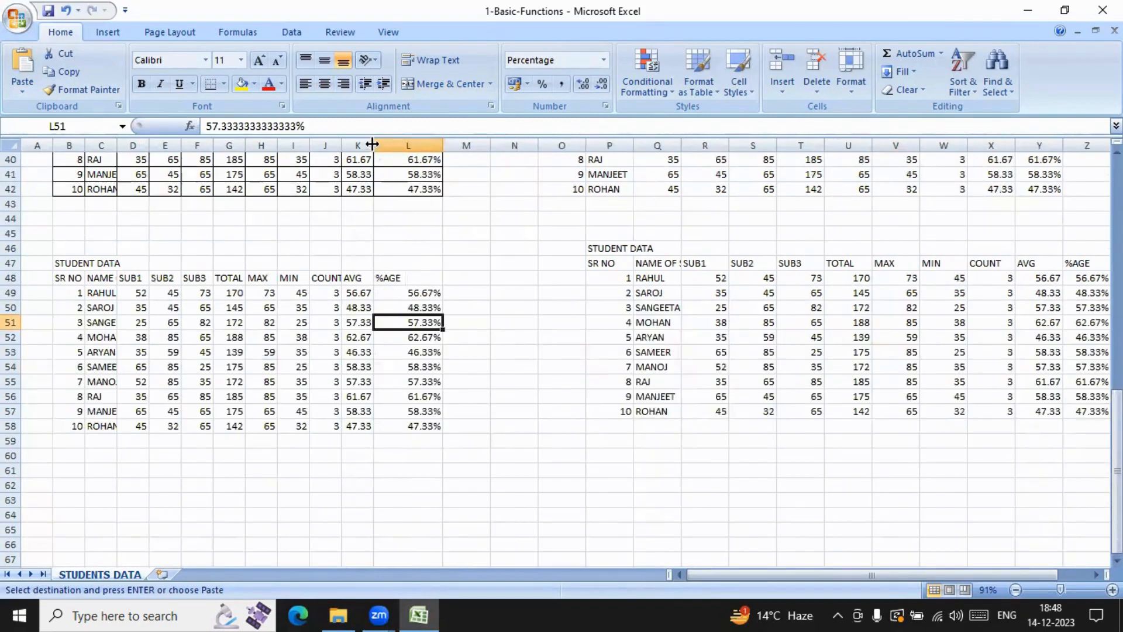
double_click(374, 143)
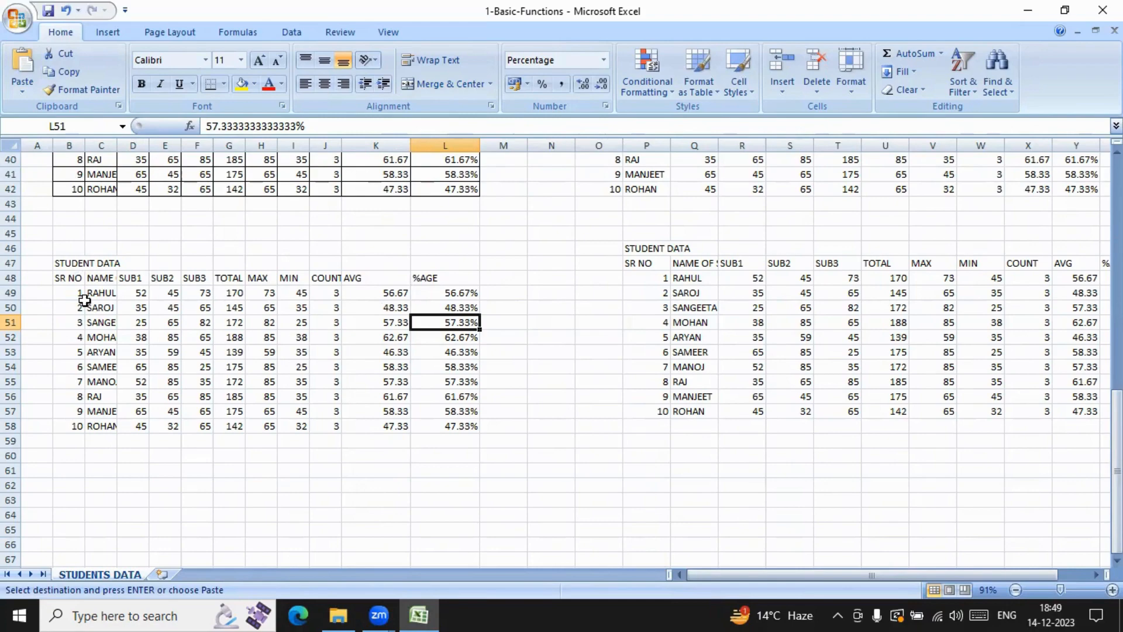
Step: Compare the unformatted table copies at B14 and N1 with the original, checking AVG cell W3 for a formula
scroll(576, 323, "up", 13)
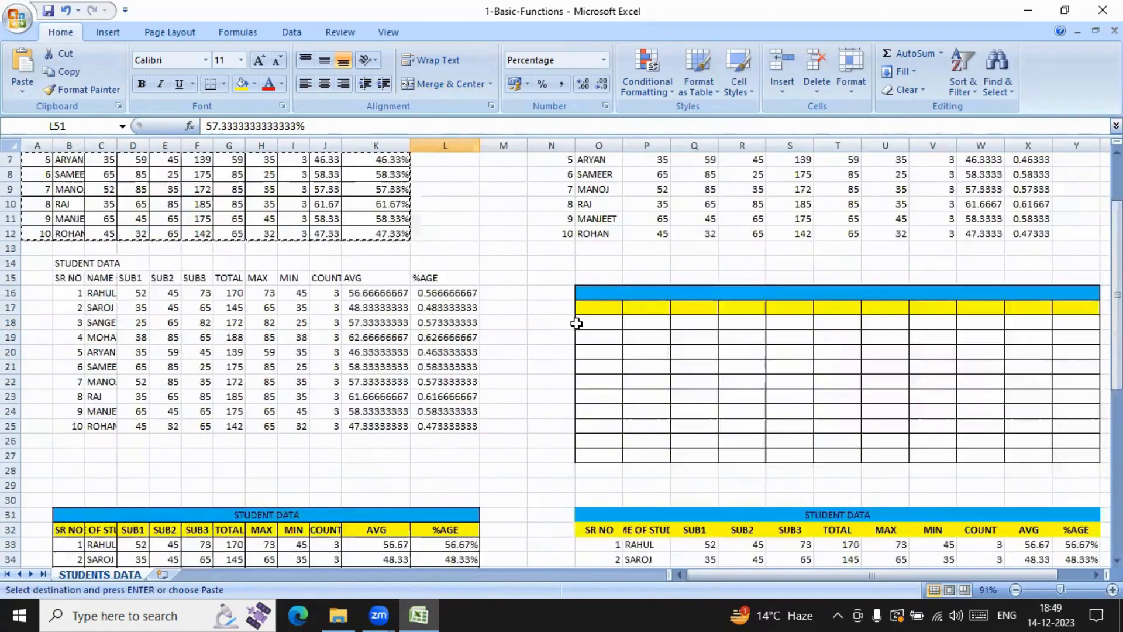
scroll(1000, 578, "right", 2)
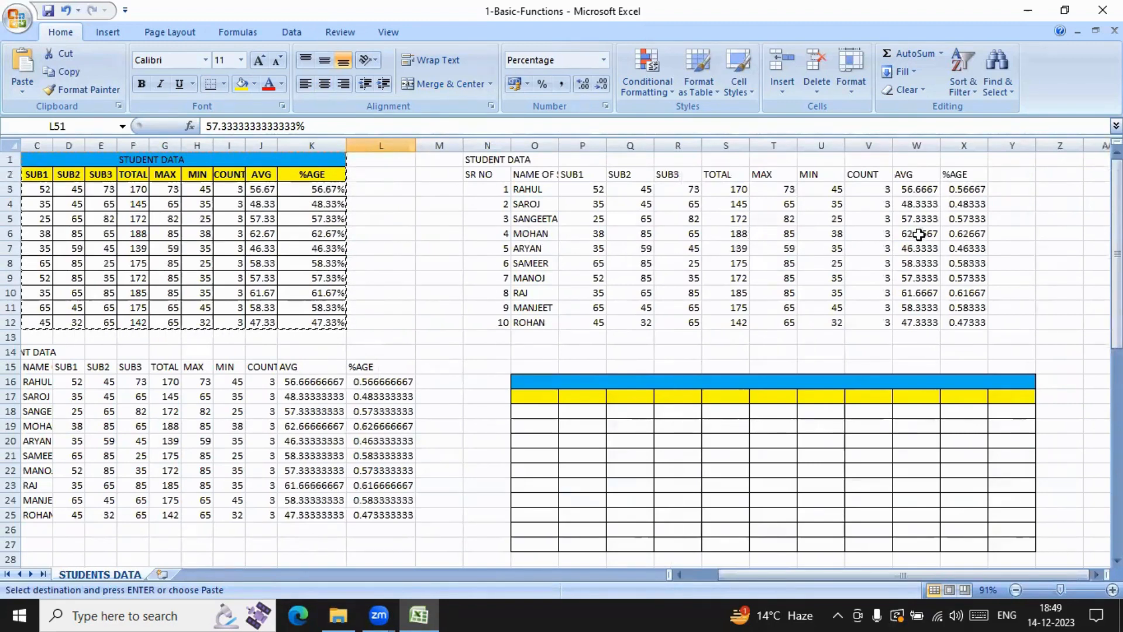
left_click(919, 189)
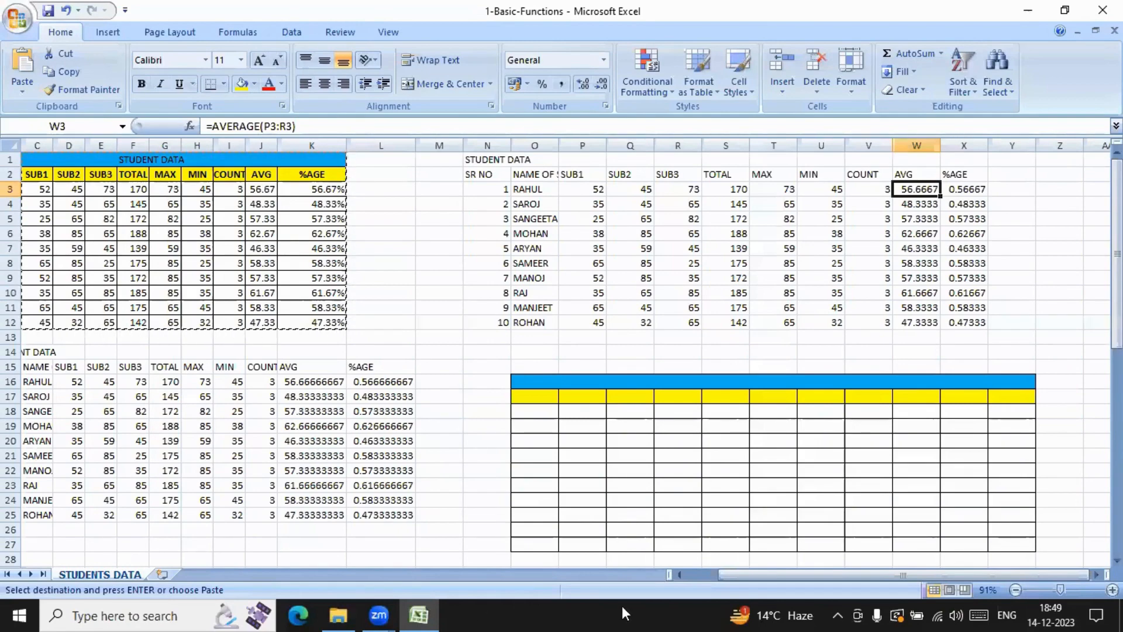
left_click_drag(736, 575, 704, 575)
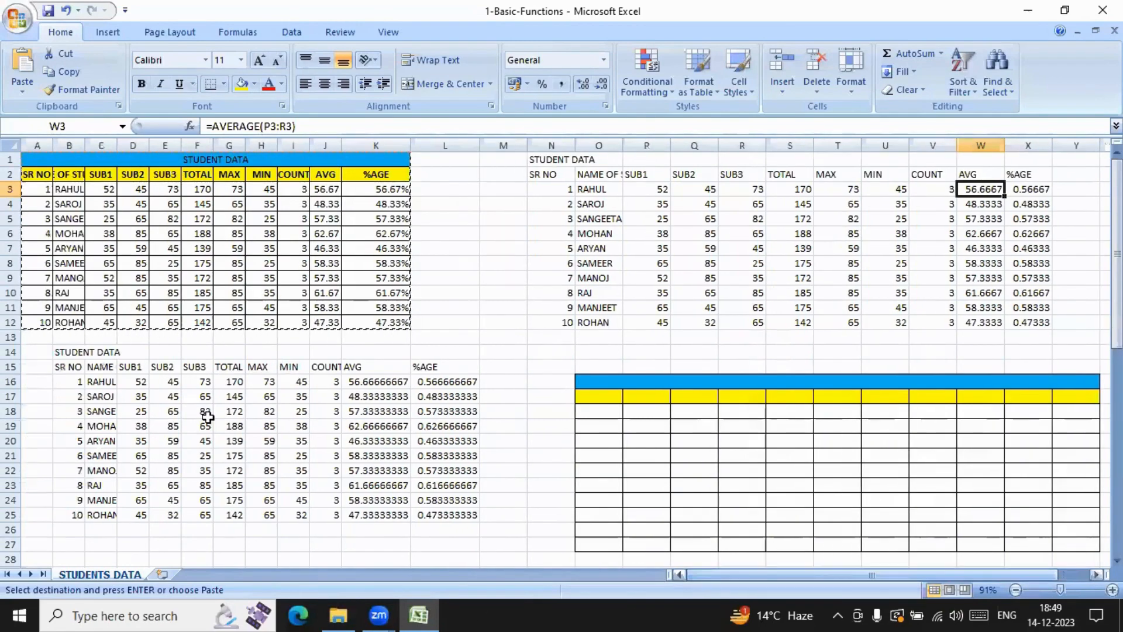
Step: Inspect cells K35, L36, F35 and H35 in the bordered copy at B31, and review the other pasted tables on the sheet
scroll(857, 388, "down", 5)
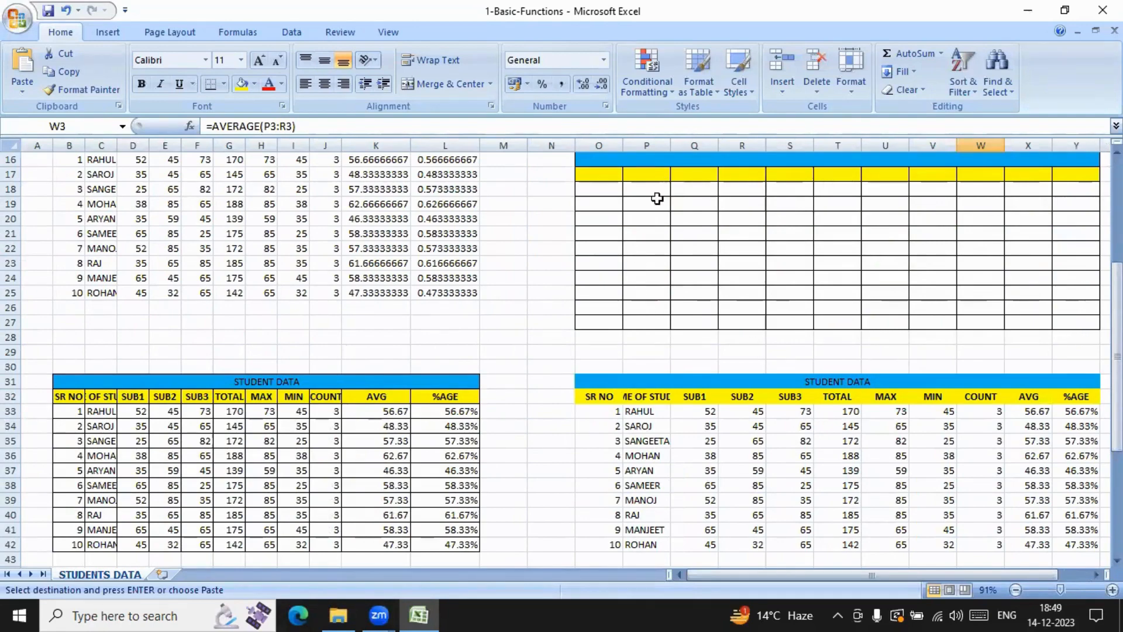
scroll(645, 217, "down", 3)
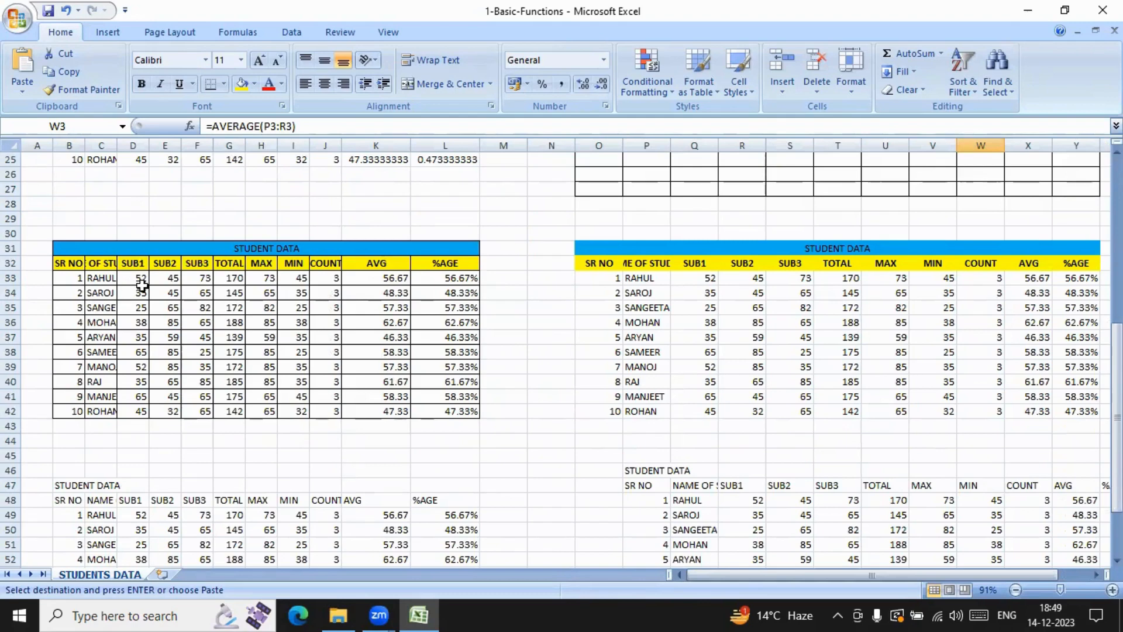
left_click(374, 307)
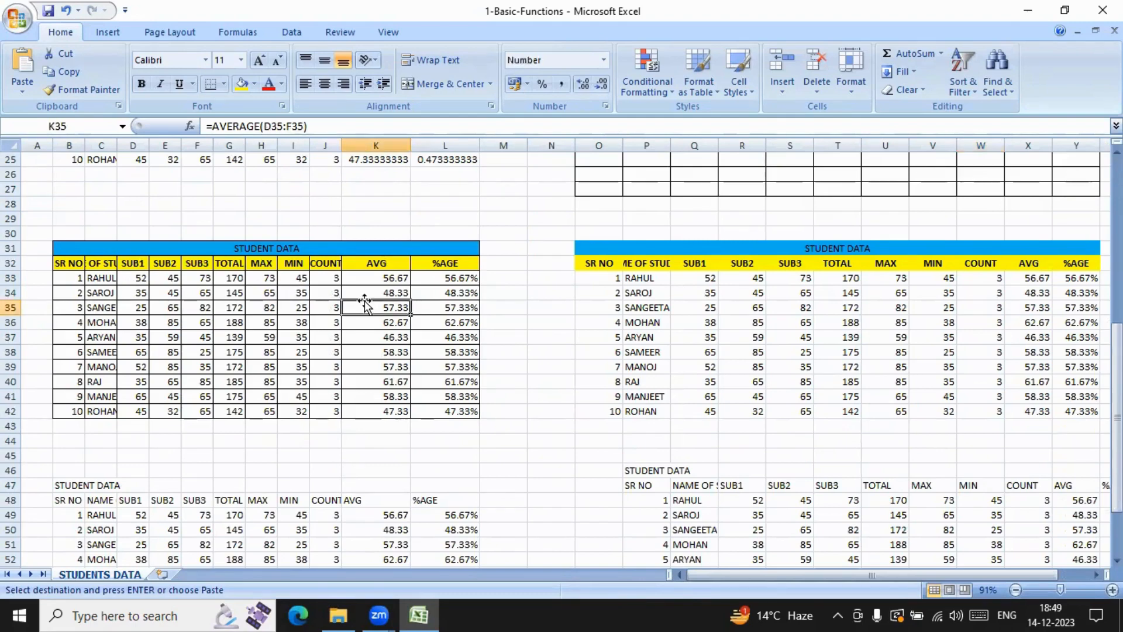
left_click(433, 323)
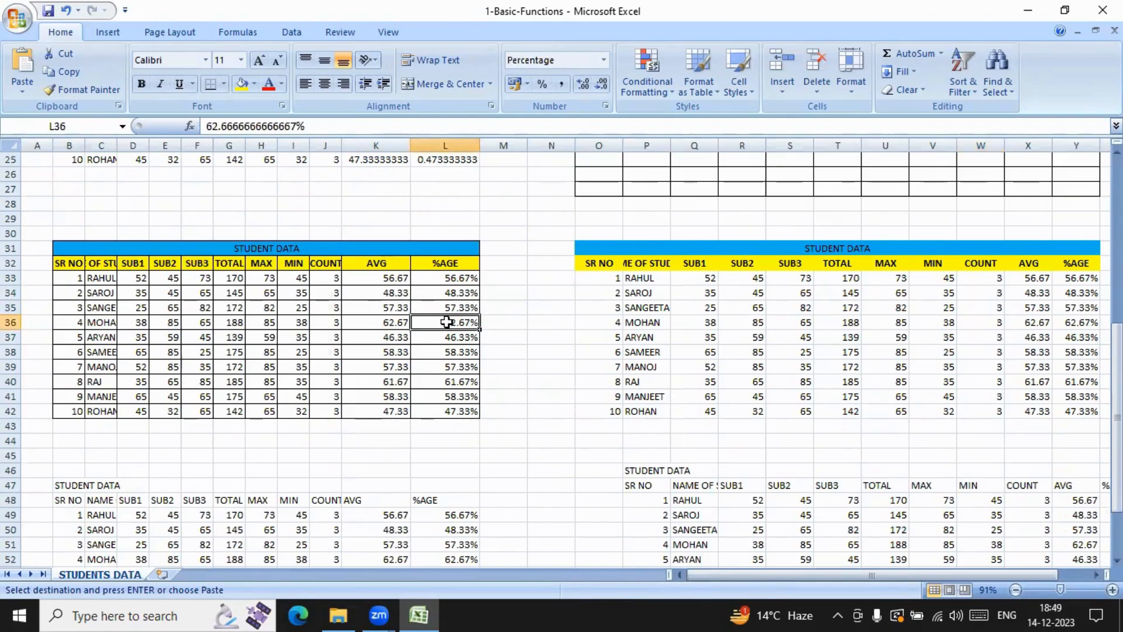
left_click(140, 296)
left_click(208, 310)
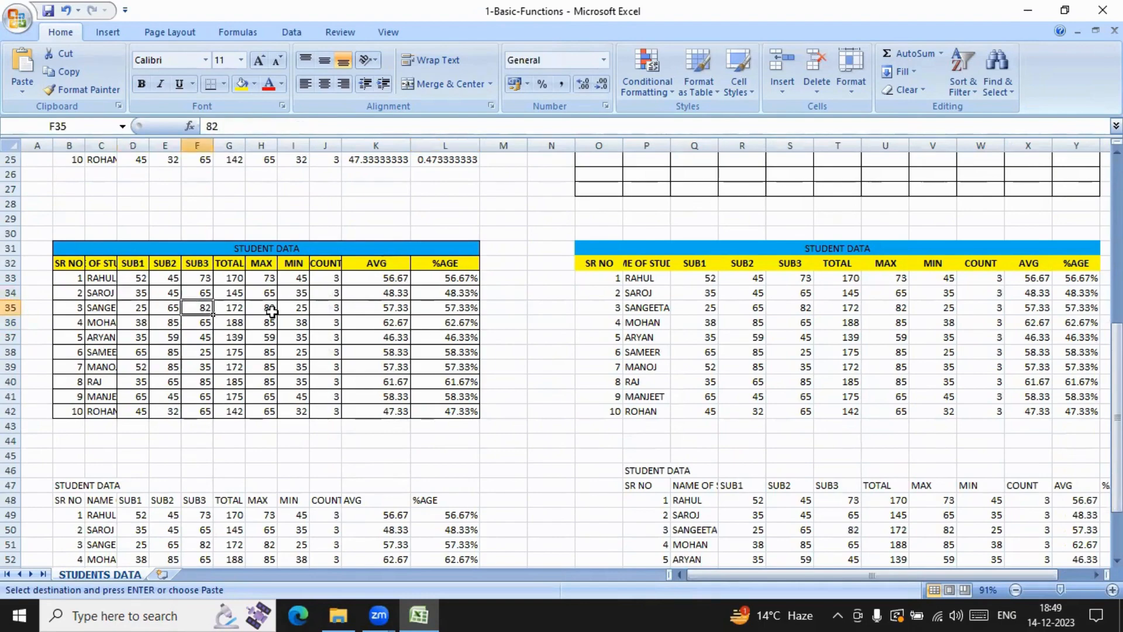
left_click(263, 308)
scroll(751, 287, "down", 7)
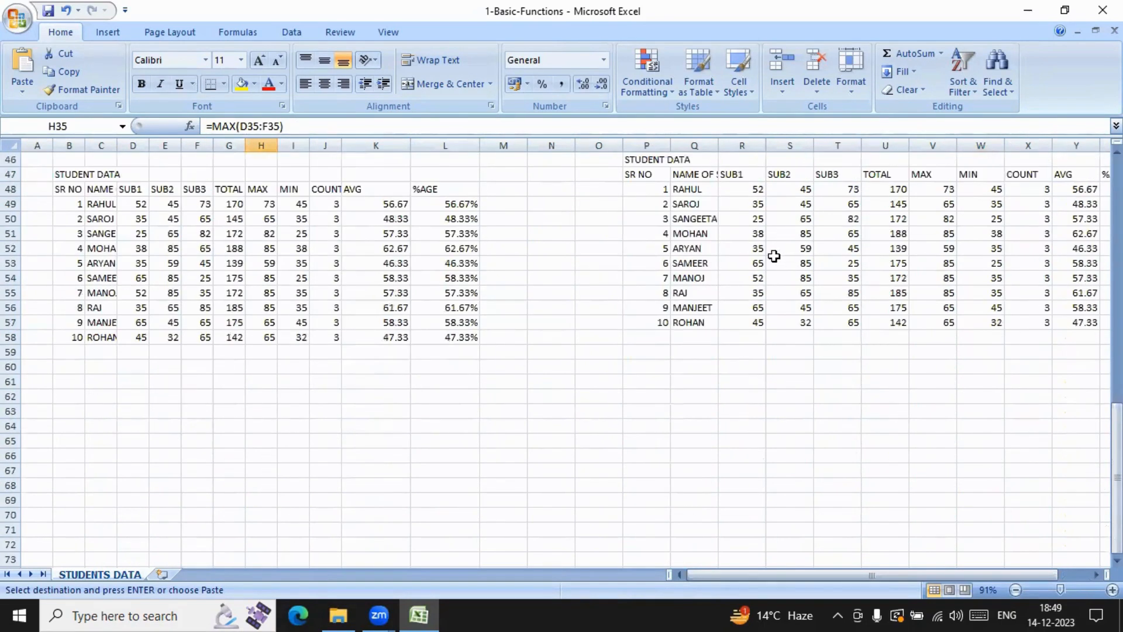
scroll(766, 256, "up", 9)
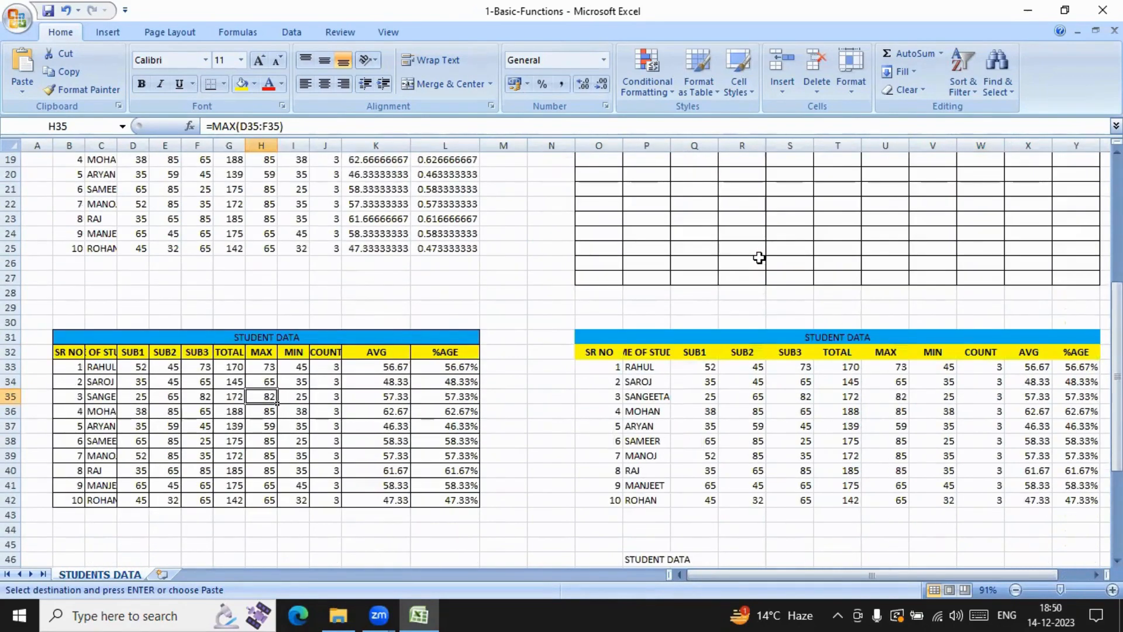
scroll(759, 257, "up", 6)
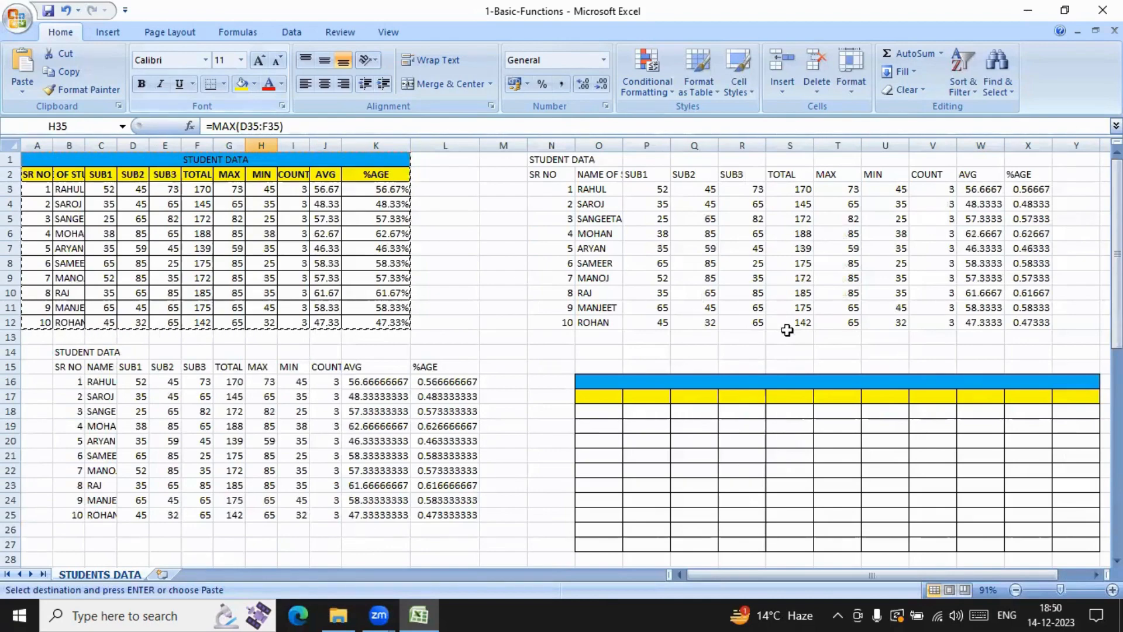
Step: Open the 4-Advanced _Filter workbook from the A.EXLS folder at its 5 - Advanced Filter sheet and auto-fit Price column F
left_click(408, 612)
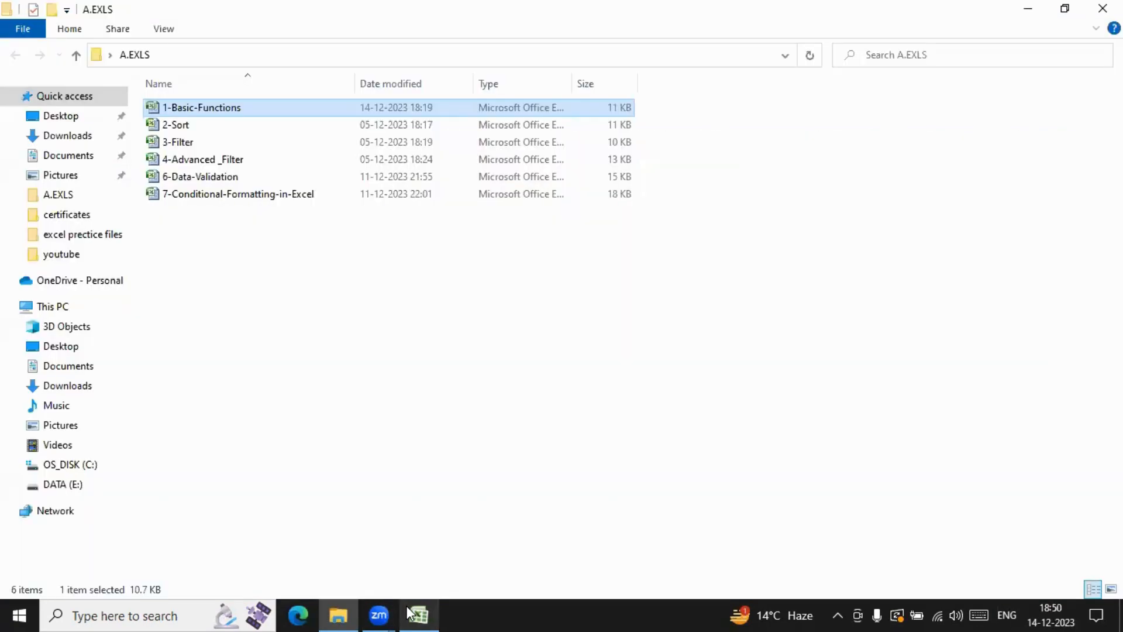
double_click(180, 160)
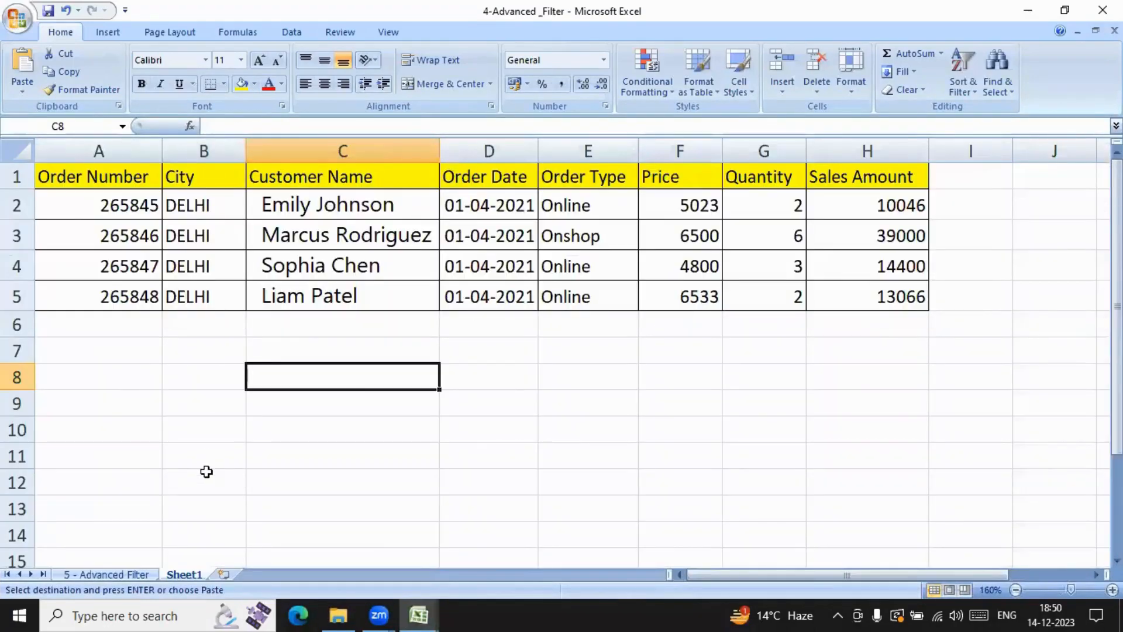
left_click(124, 579)
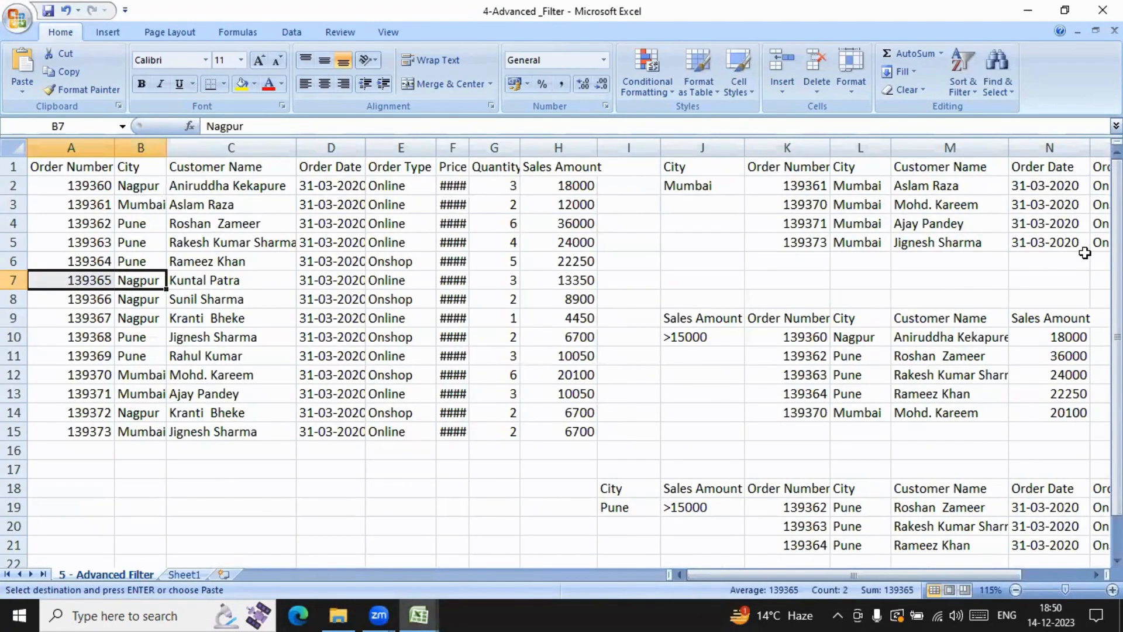
double_click(469, 148)
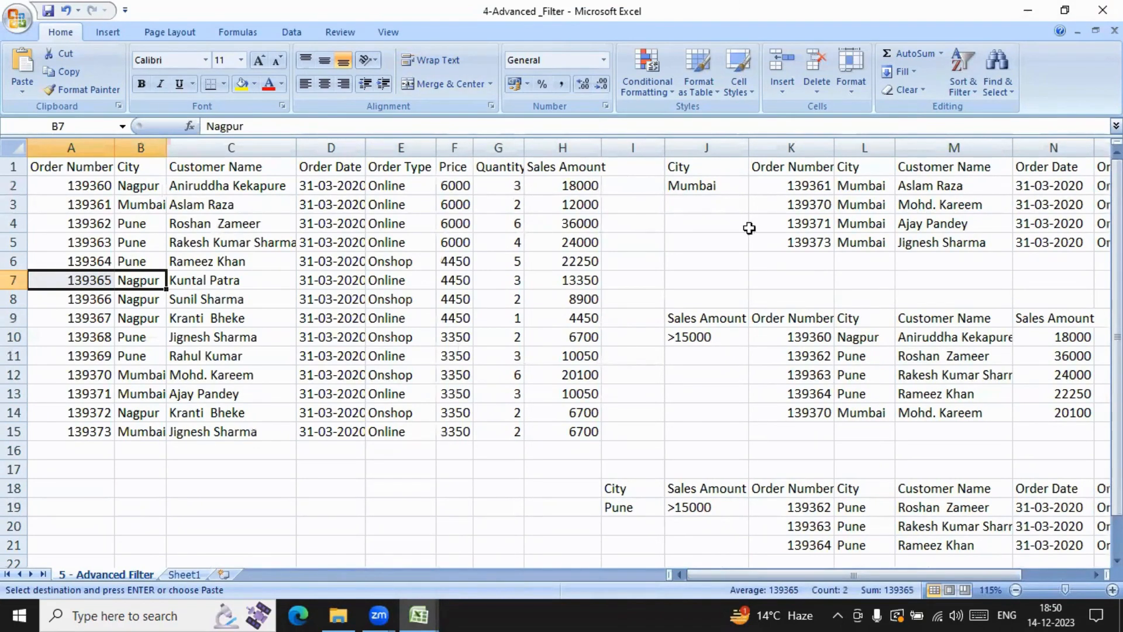
Step: Review the advanced filter results alongside their criteria, checking City criterion J2 and Sales Amount criterion J10
left_click_drag(782, 579, 898, 571)
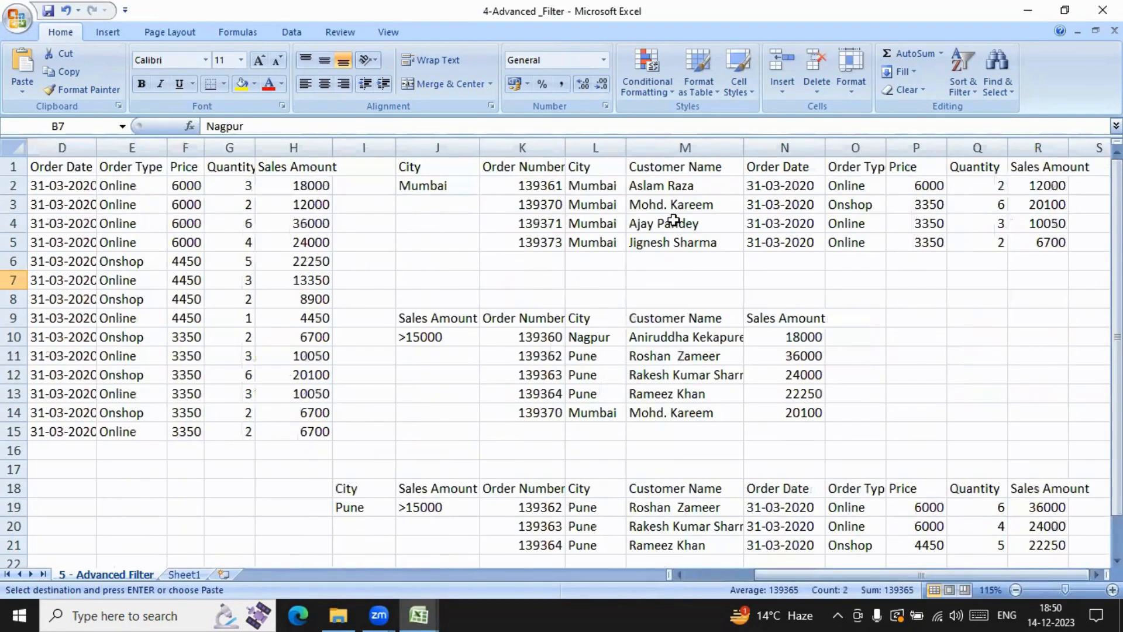
left_click(436, 188)
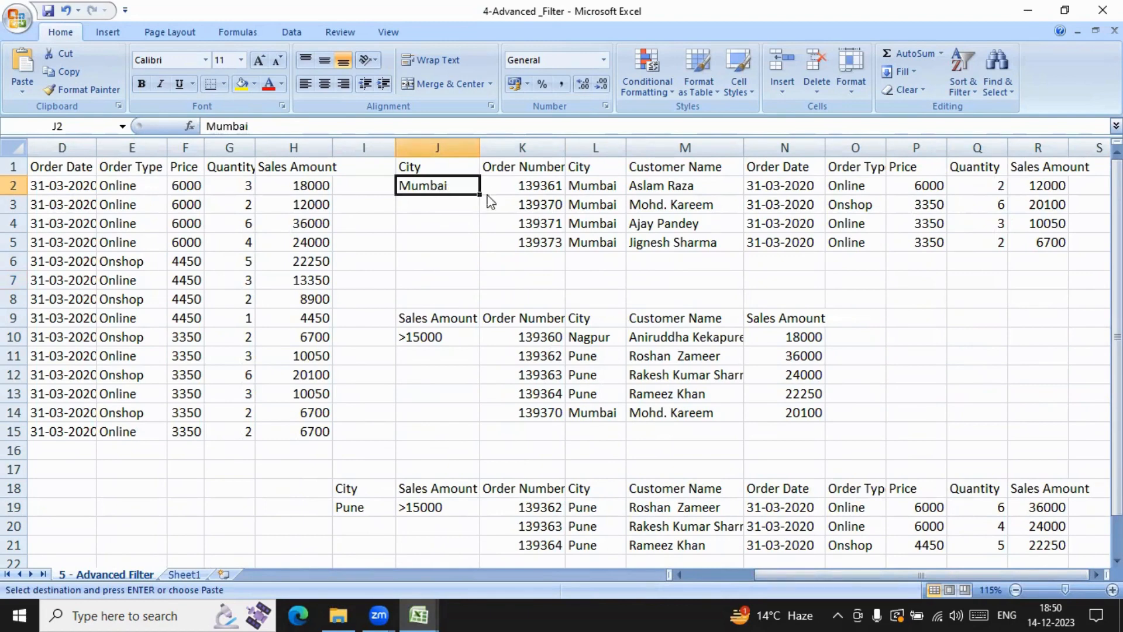
left_click(443, 343)
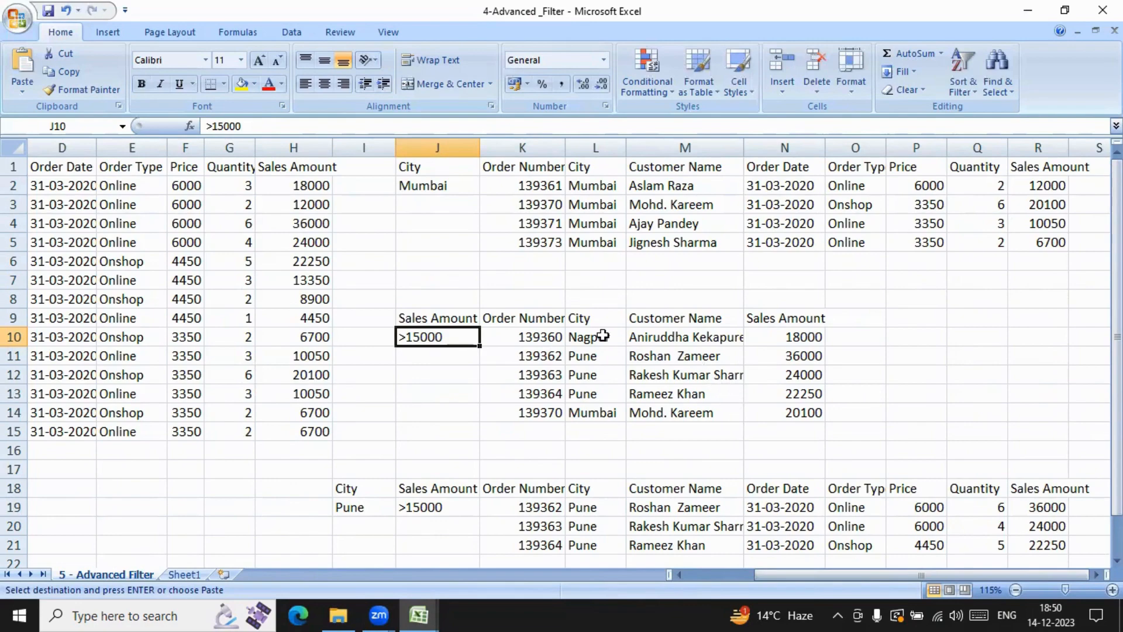
left_click_drag(857, 574, 681, 570)
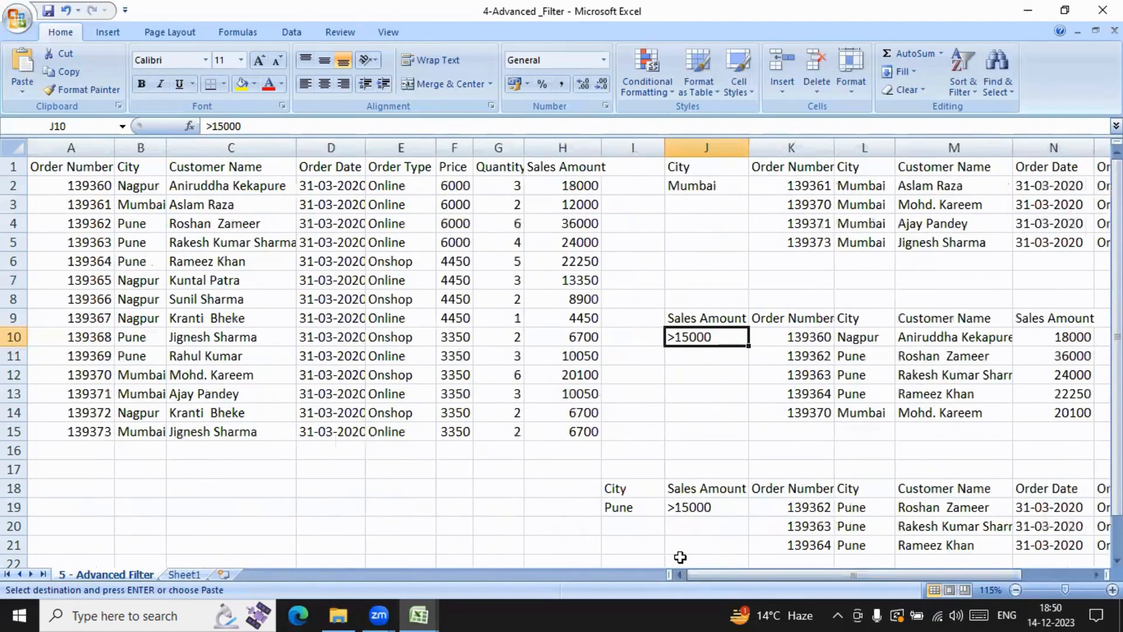